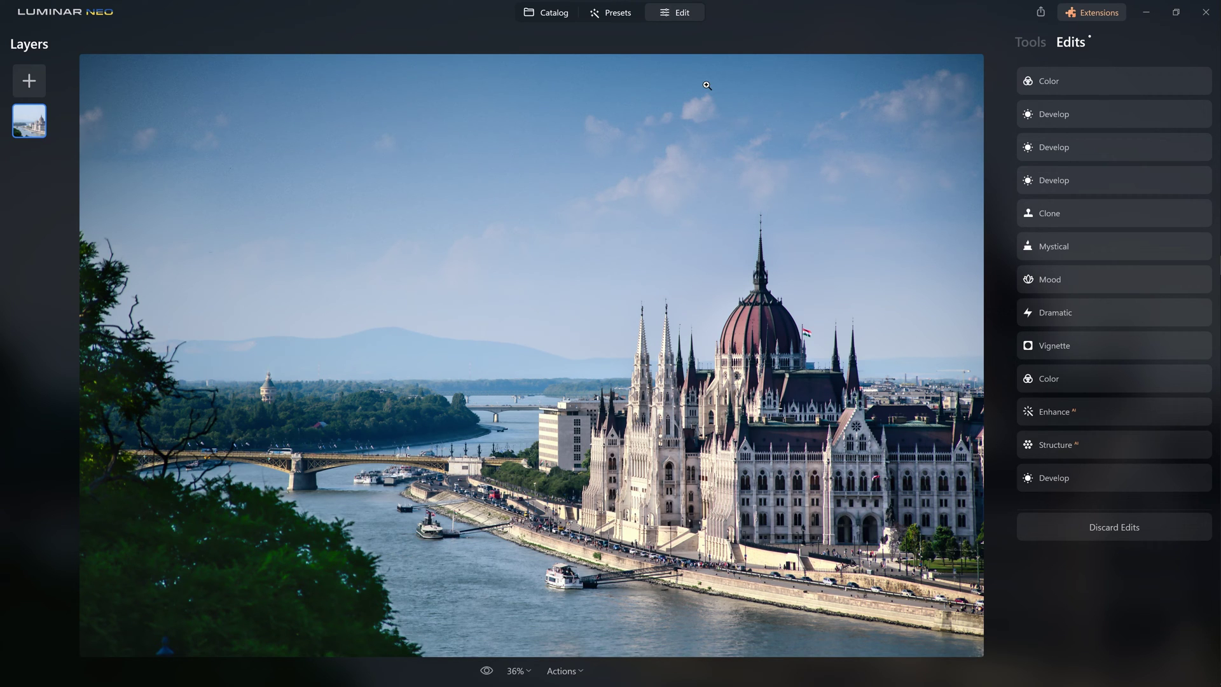
Review the photo's tools and applied edits, collapsing the Color edit's settings
left_click(685, 17)
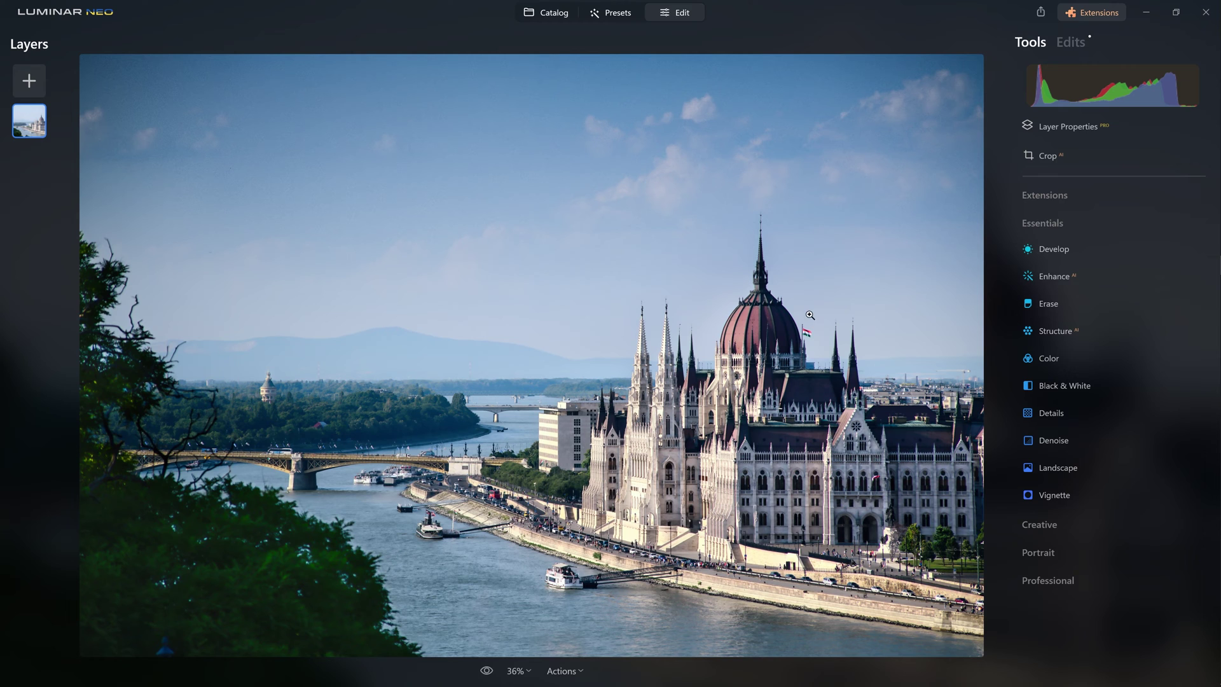
left_click(1071, 44)
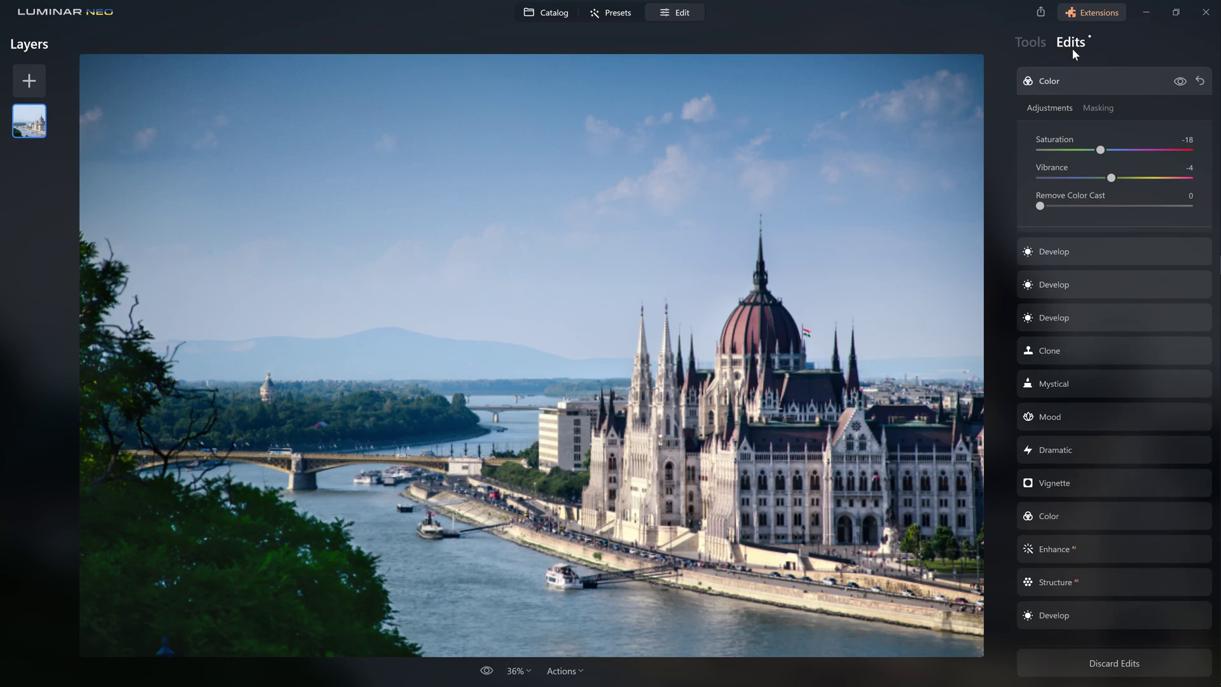
left_click(1082, 87)
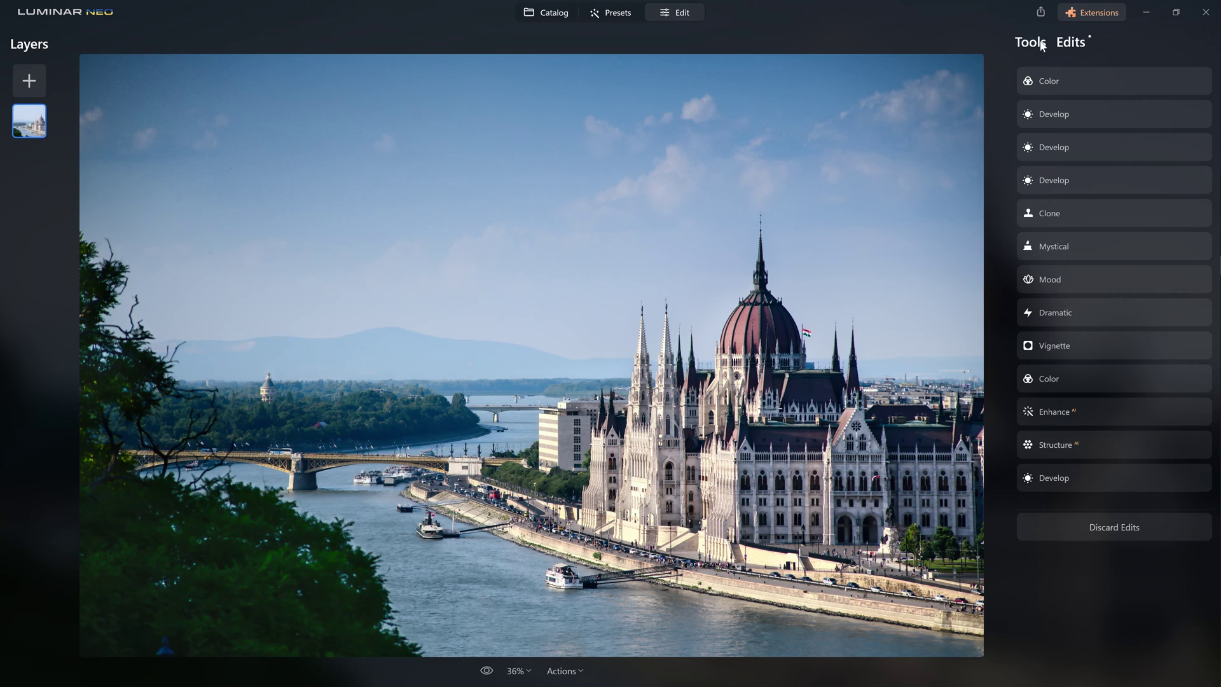
Export the photo as a TIFF in the Adobe RGB colour space
right_click(787, 173)
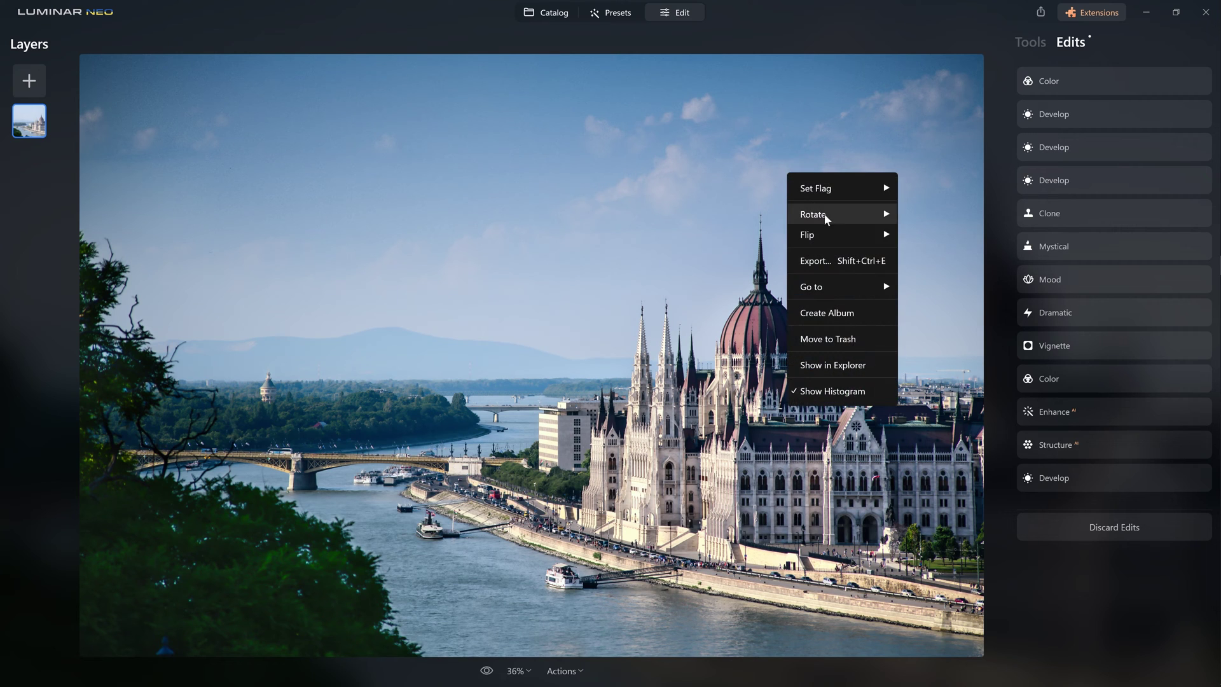
left_click(845, 255)
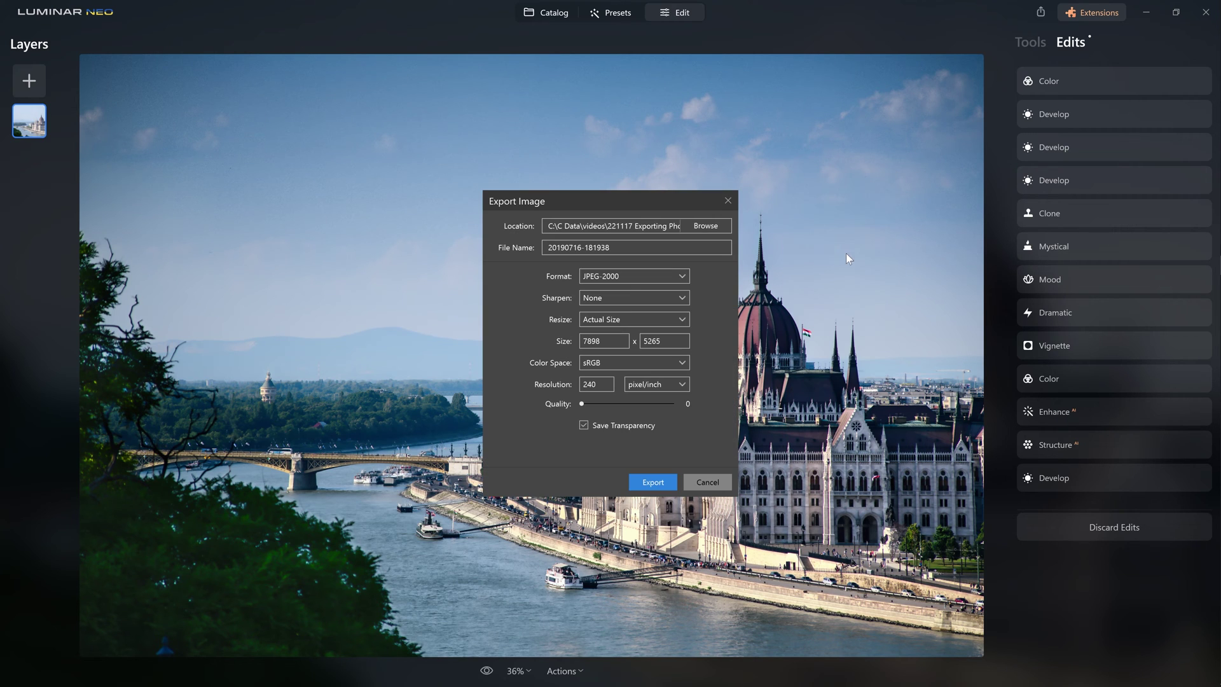
left_click(660, 281)
left_click(644, 309)
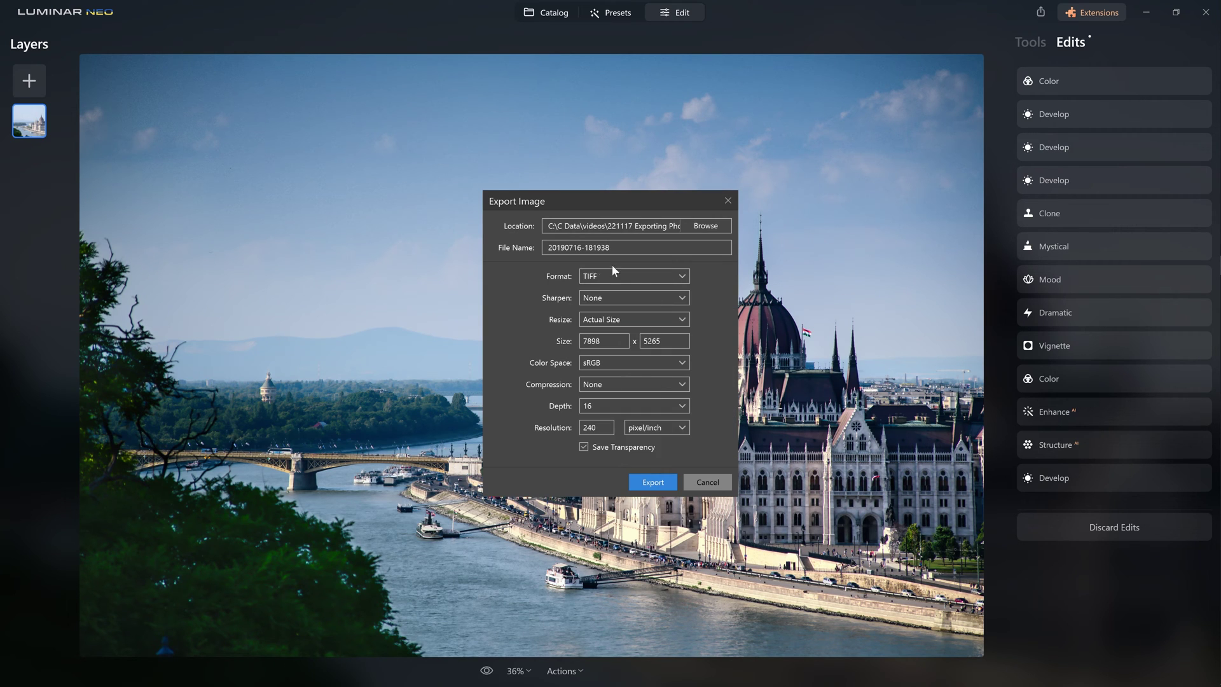
left_click(616, 361)
left_click(592, 382)
key("Return")
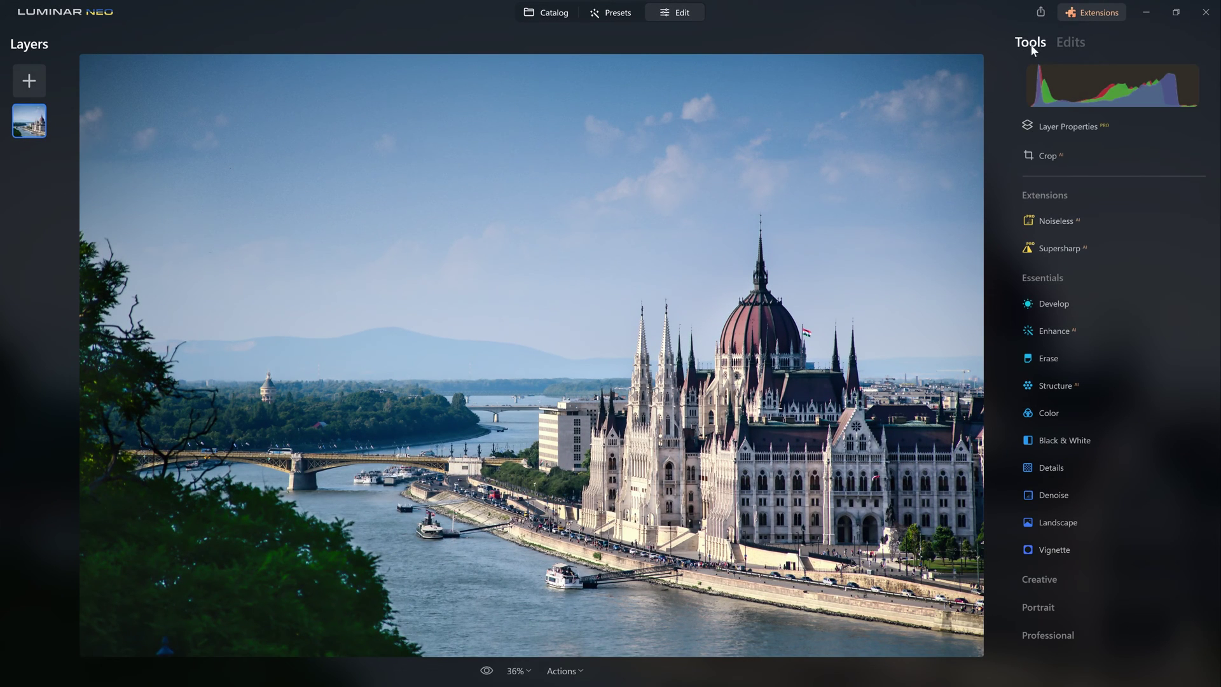
Inspect the unedited sky's grain at 100% and check the Noiseless extension in the tools list
left_click(1058, 55)
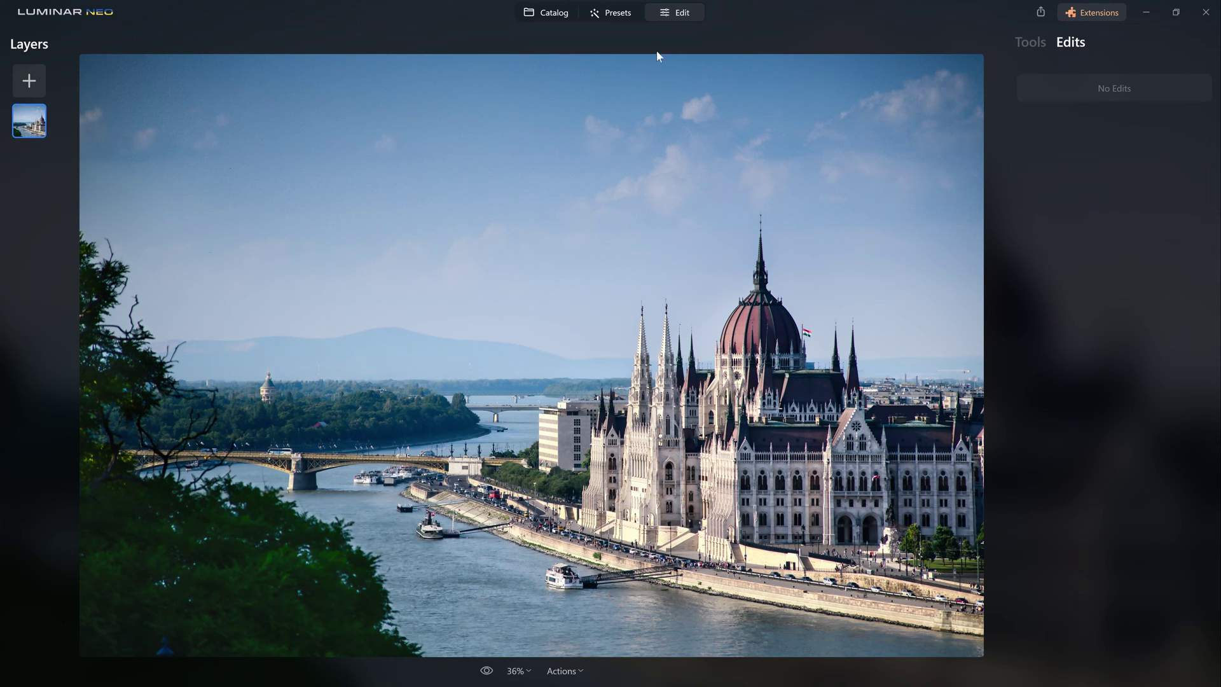
left_click(553, 111)
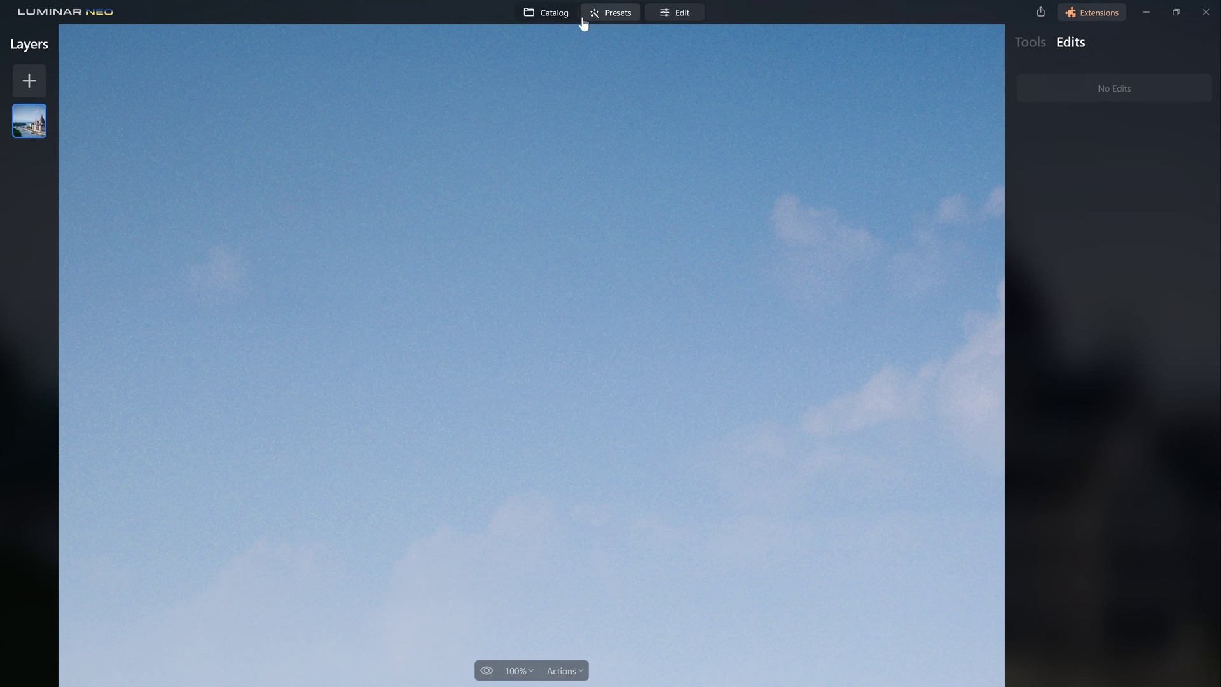
left_click(1026, 45)
left_click(1046, 221)
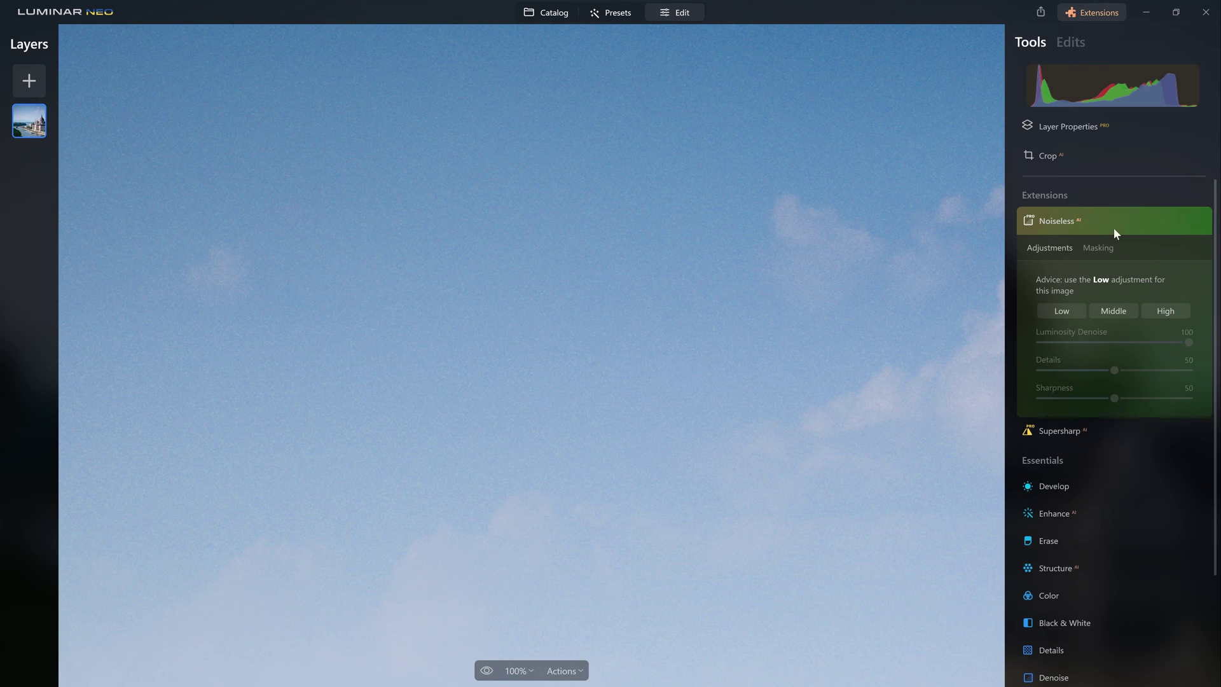
left_click(1068, 222)
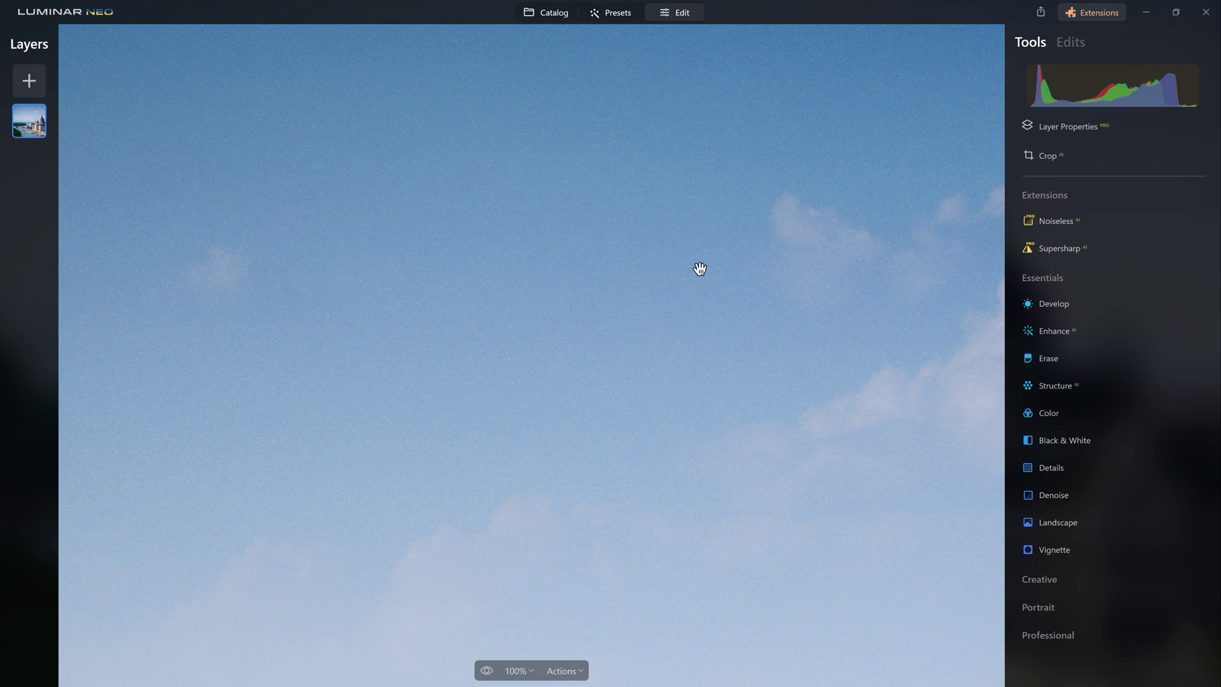
left_click(822, 261)
left_click(378, 117)
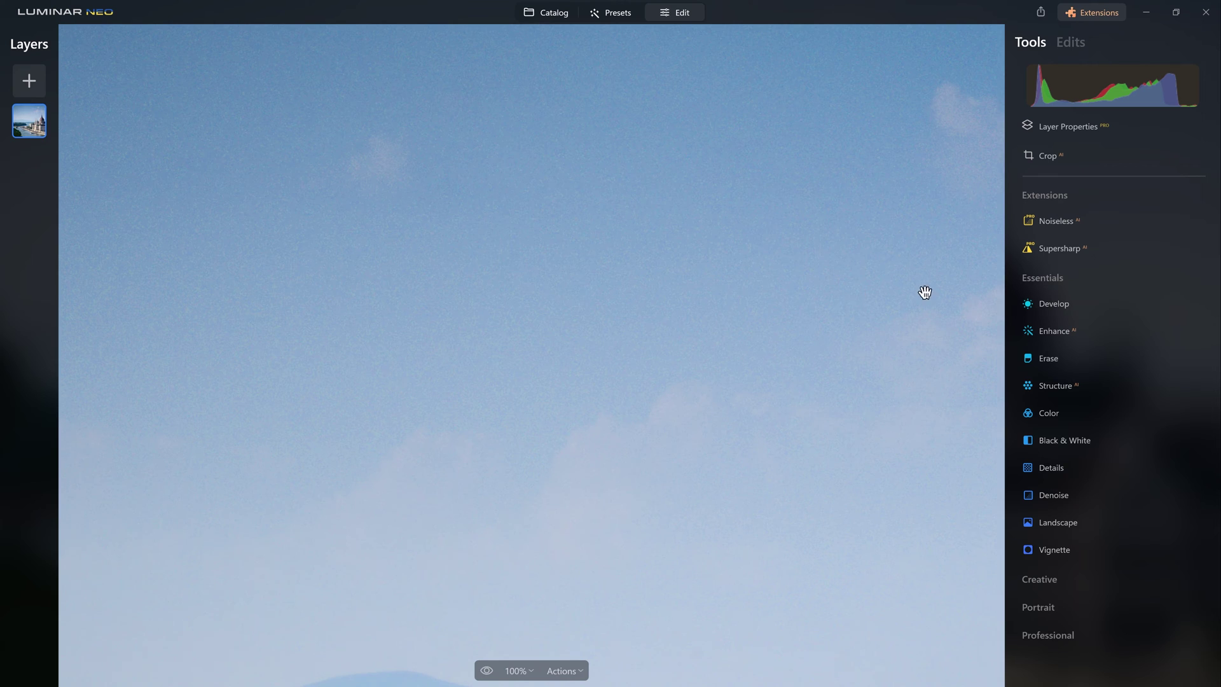
In Develop, set noise reduction Luminosity, Color and Boost all to 100
left_click(1073, 307)
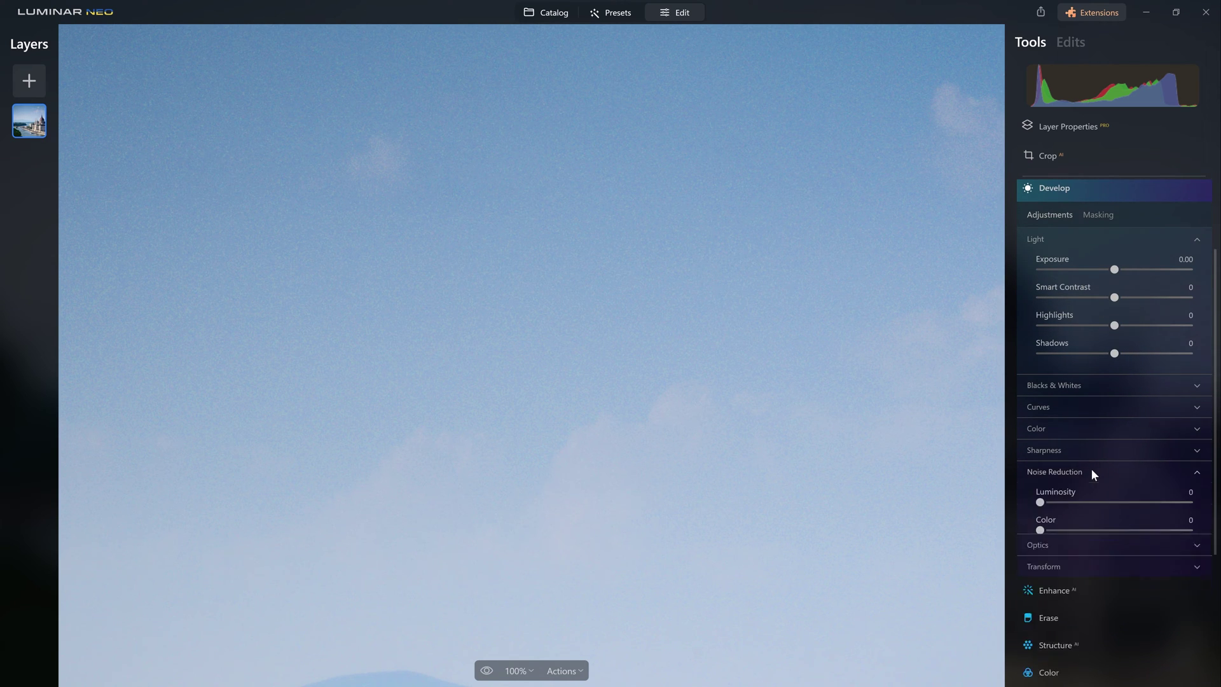
left_click_drag(1039, 502, 1069, 501)
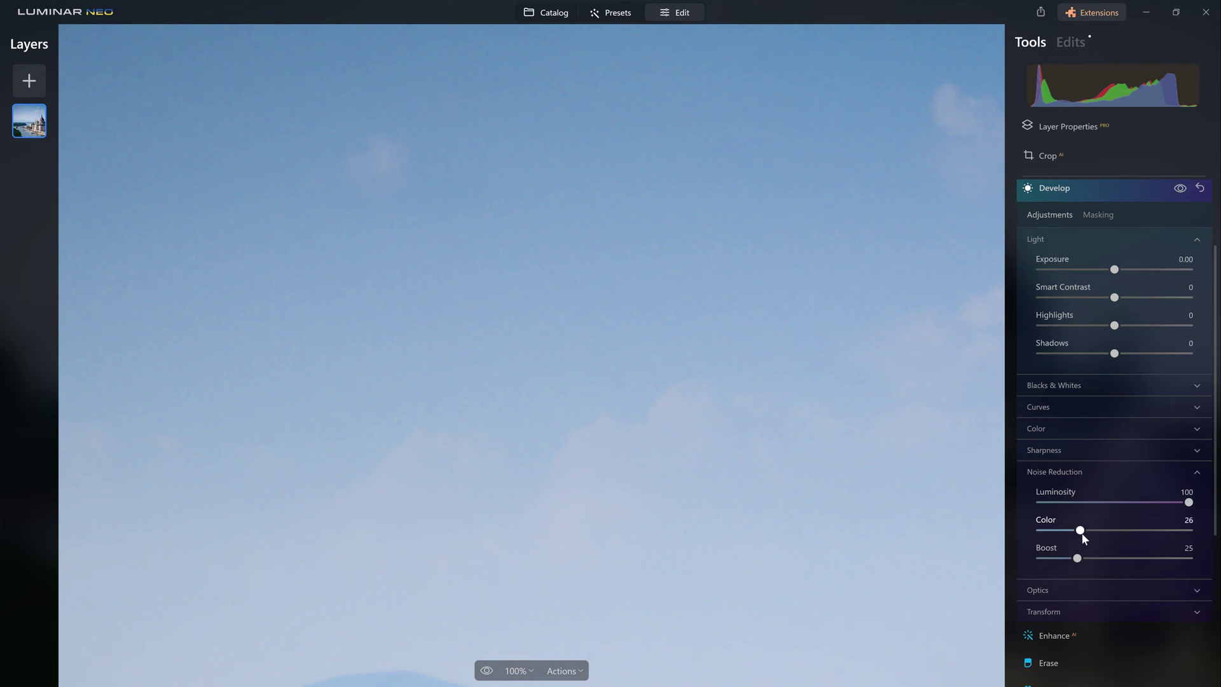
left_click_drag(1119, 532, 1132, 532)
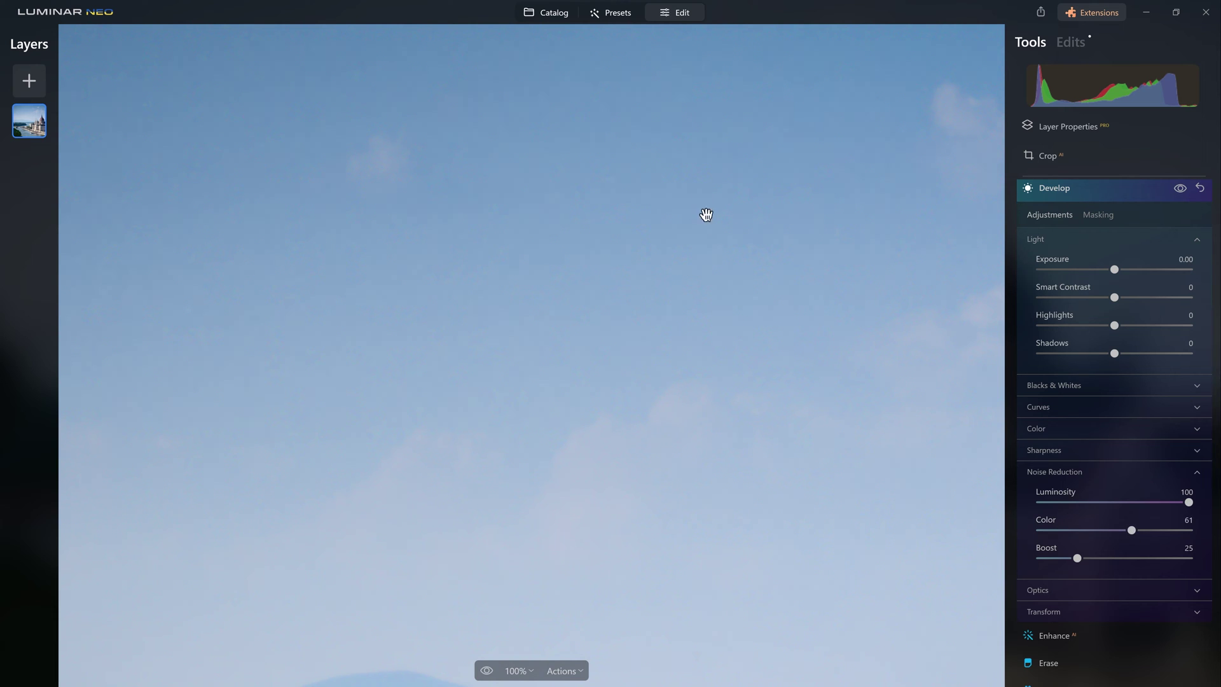
left_click_drag(797, 189, 215, 286)
left_click_drag(1132, 530, 1209, 528)
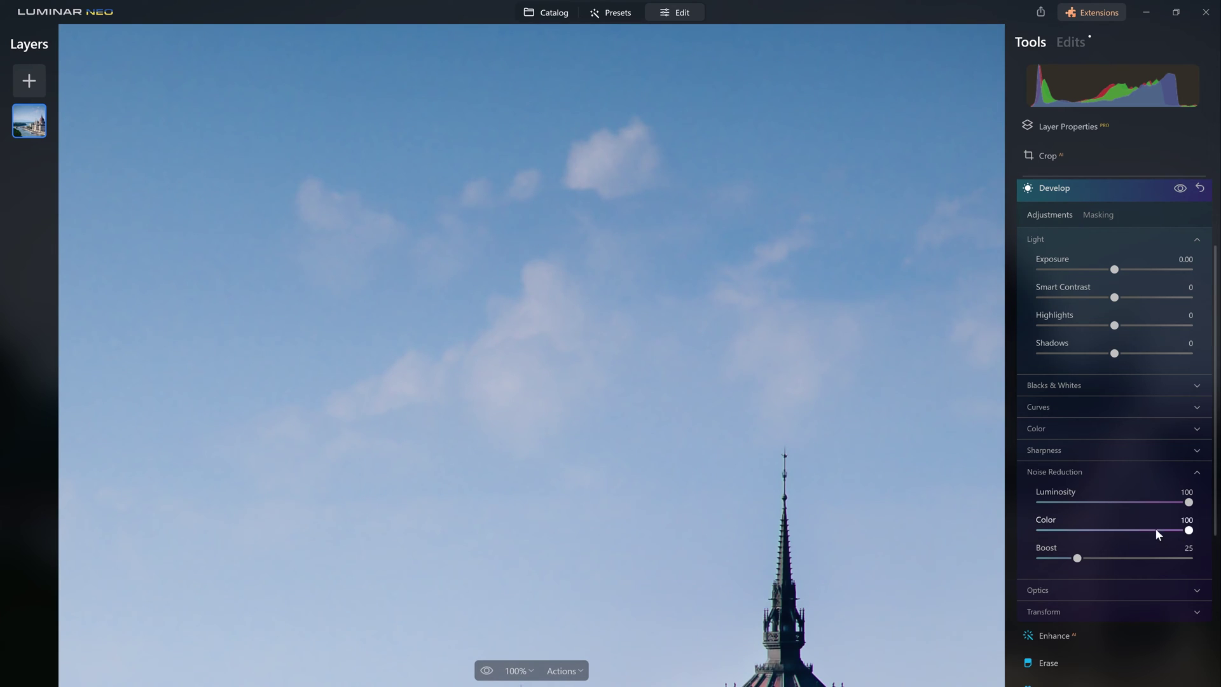
left_click_drag(1150, 558, 1192, 568)
Re-enable Develop and inspect the Parliament's spires at 300% before fitting to screen
left_click(1184, 188)
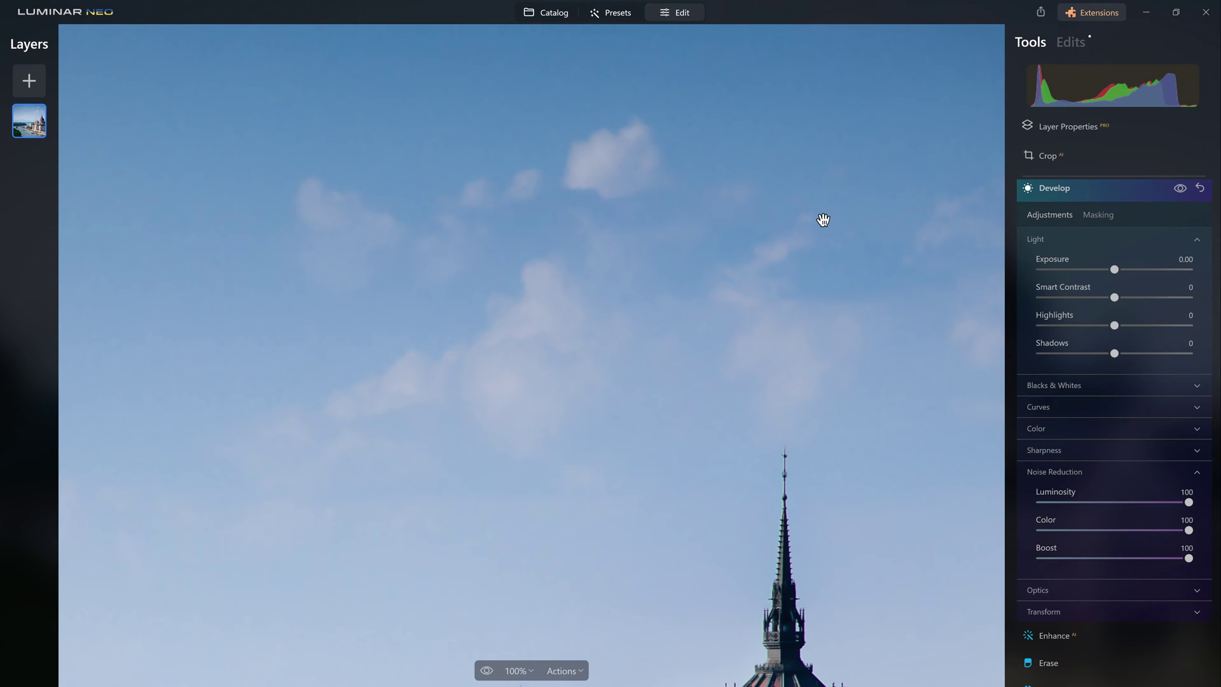
left_click_drag(714, 564, 679, 95)
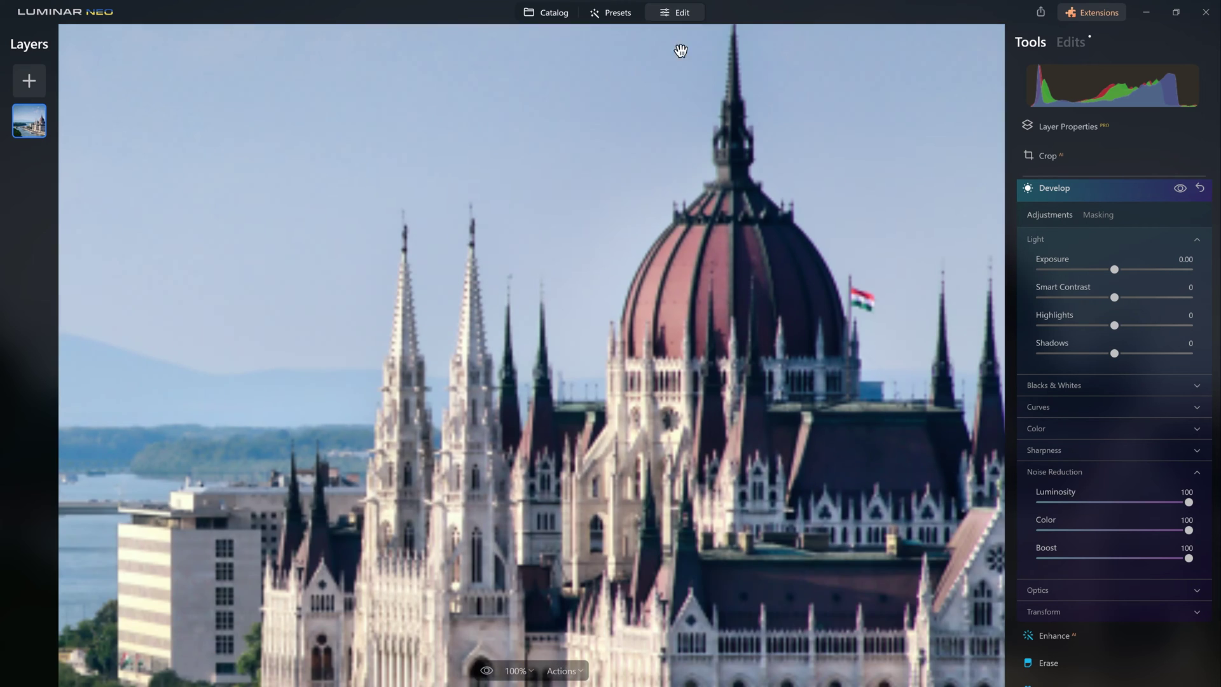
left_click_drag(610, 517, 820, 244)
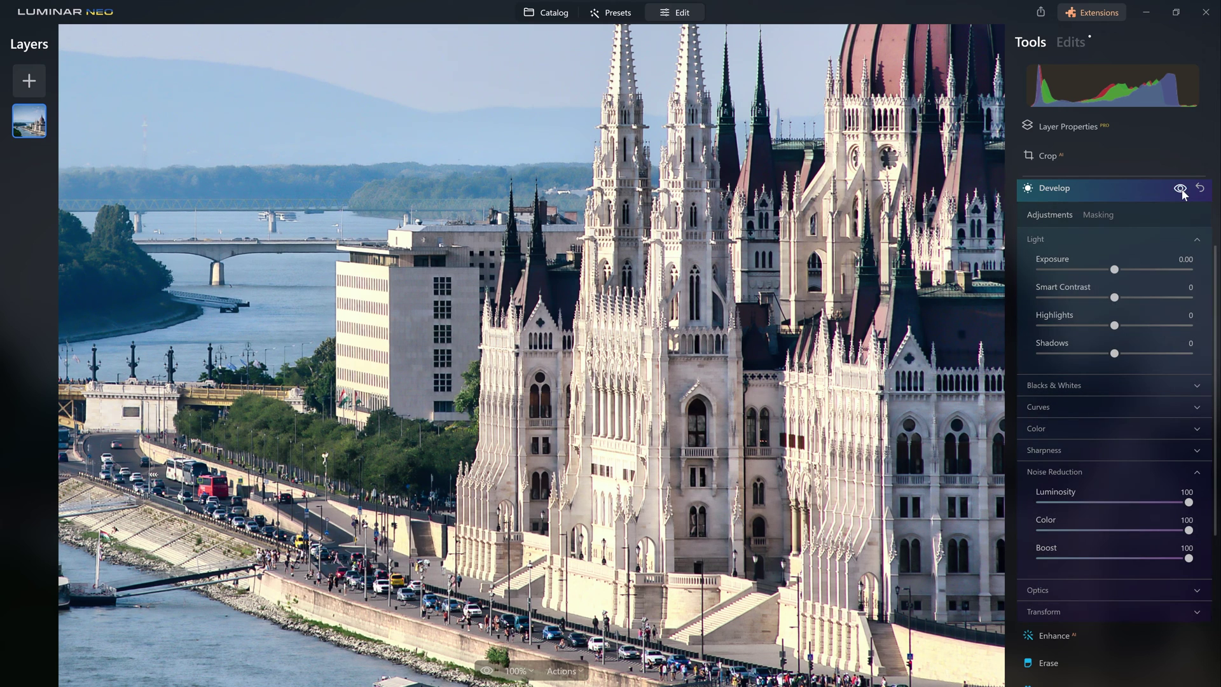
left_click(523, 673)
left_click(528, 604)
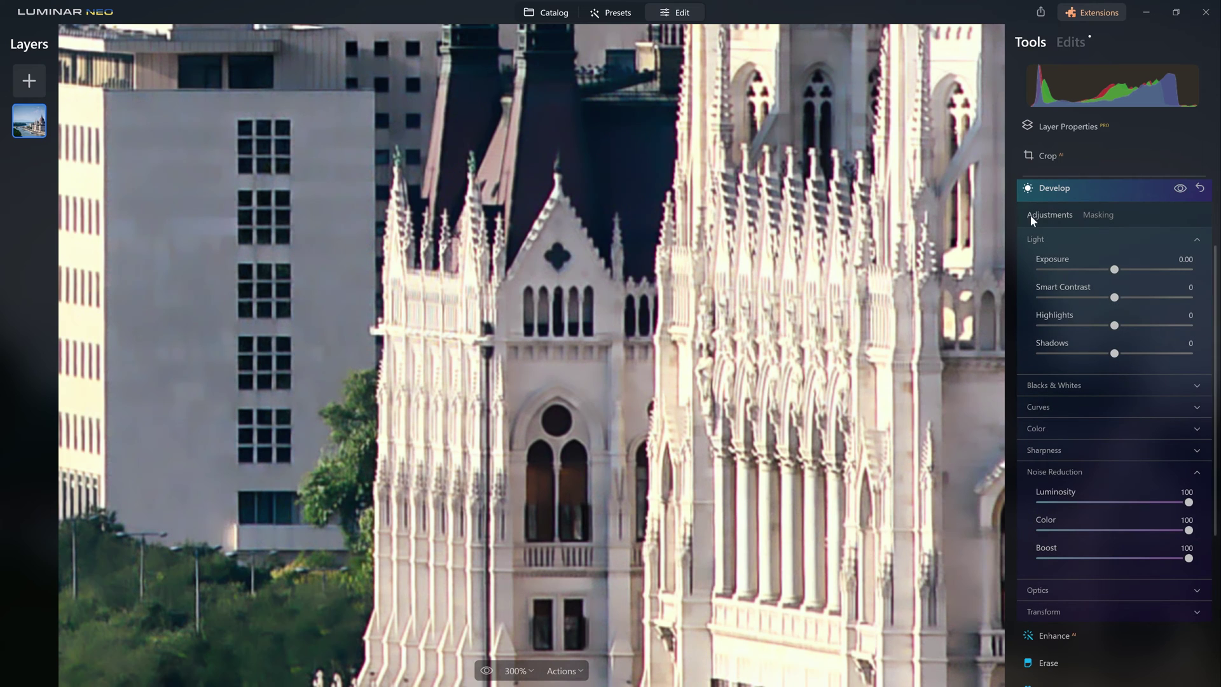
key("ctrl+0")
Restrict Develop's noise reduction with Mask AI to the Sky and Mountains
left_click(1096, 216)
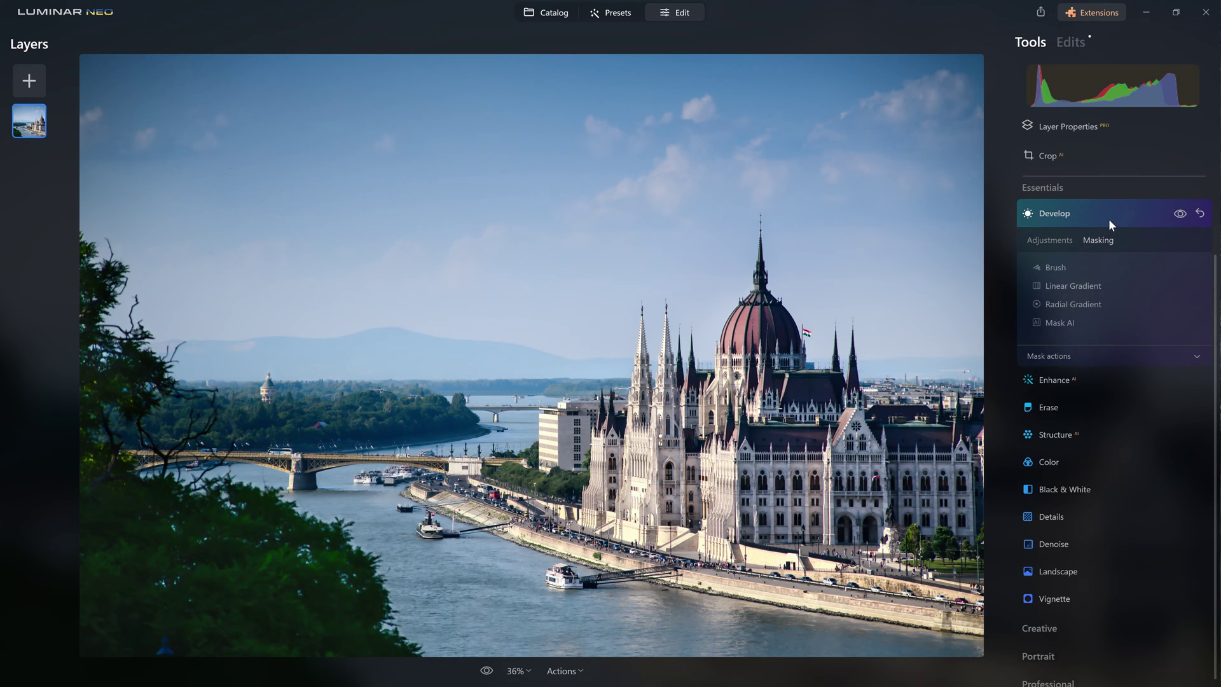
left_click(1050, 323)
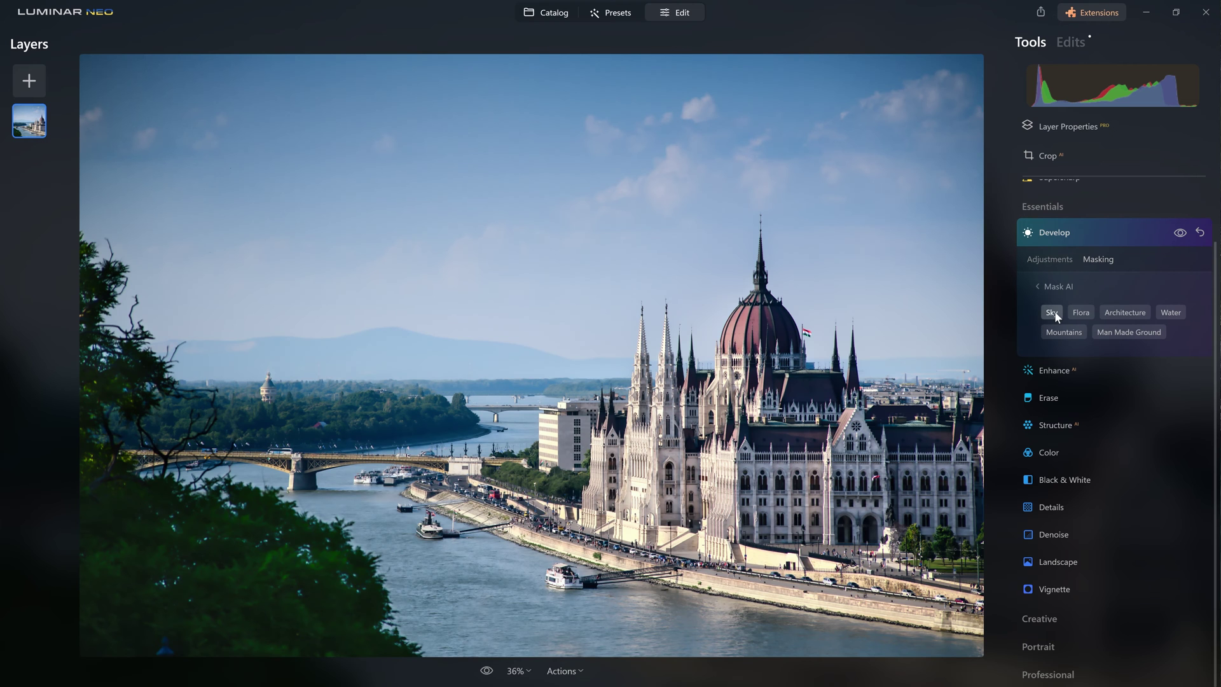
left_click(1047, 314)
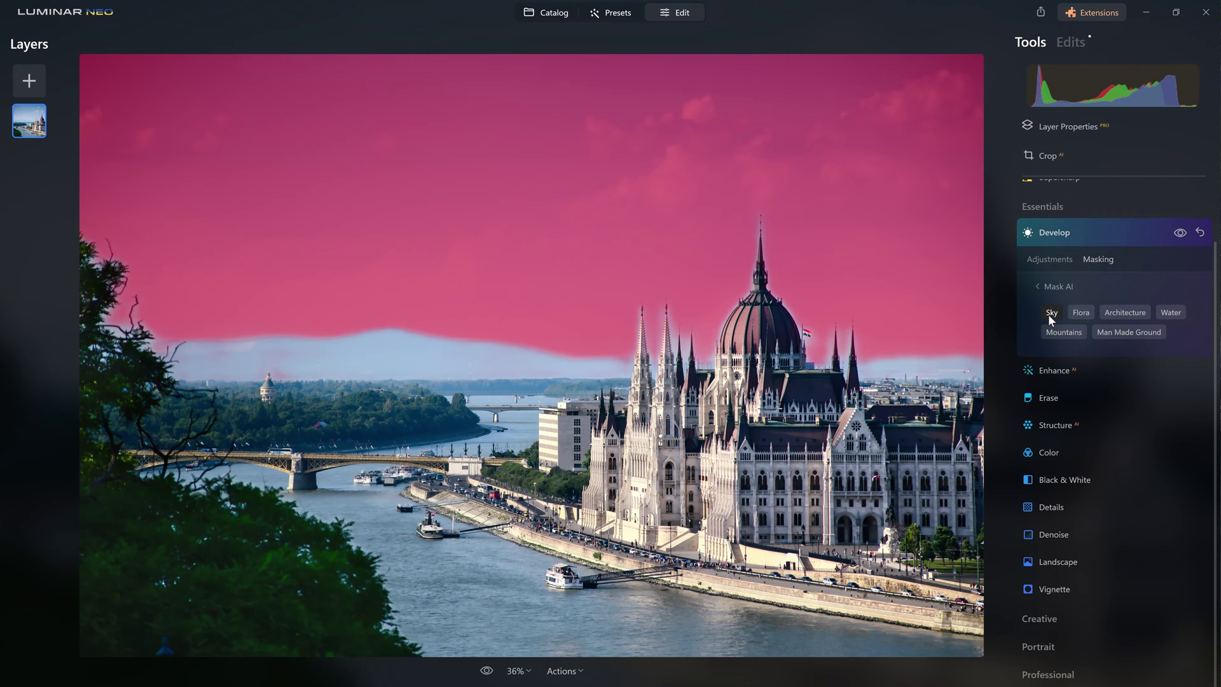
left_click(1066, 332)
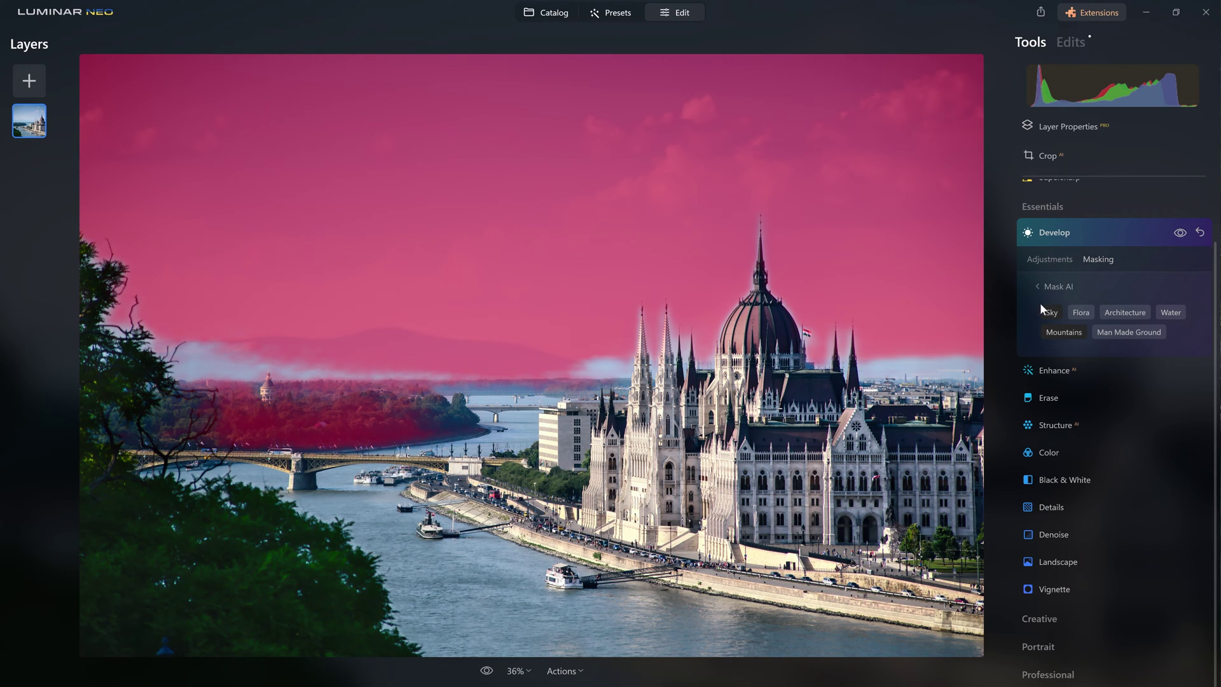
left_click(1056, 287)
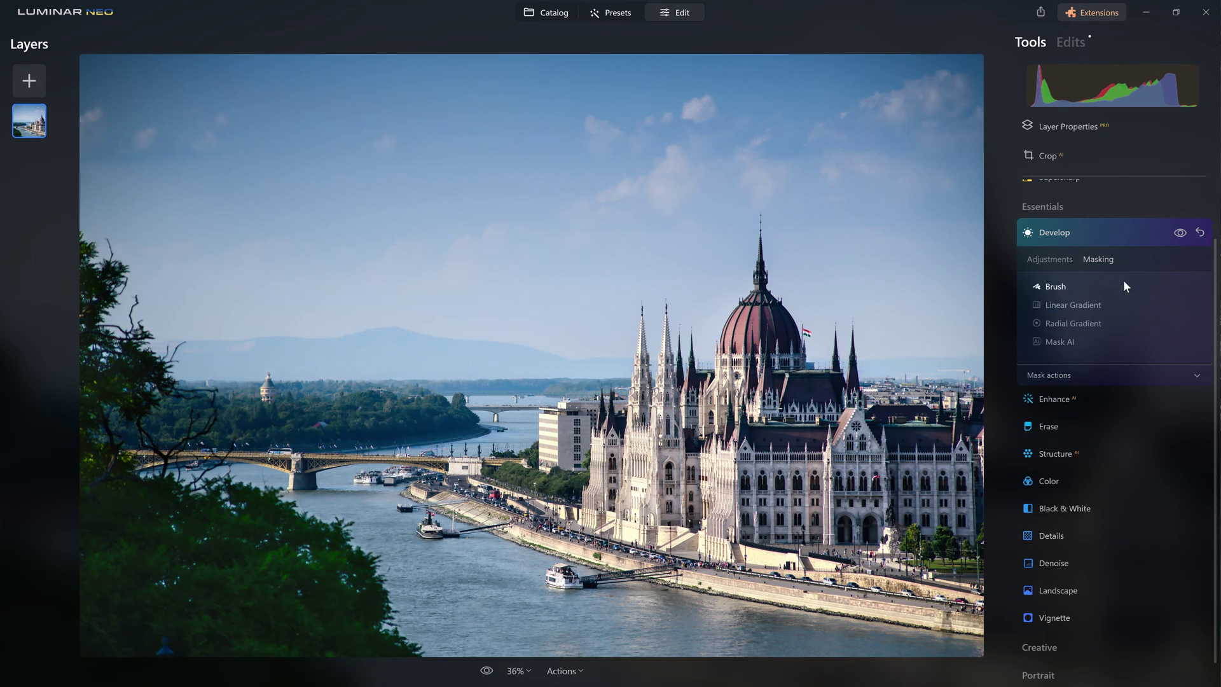
Erase the sky mask along the horizon with an erase brush at strength 54
left_click(1055, 287)
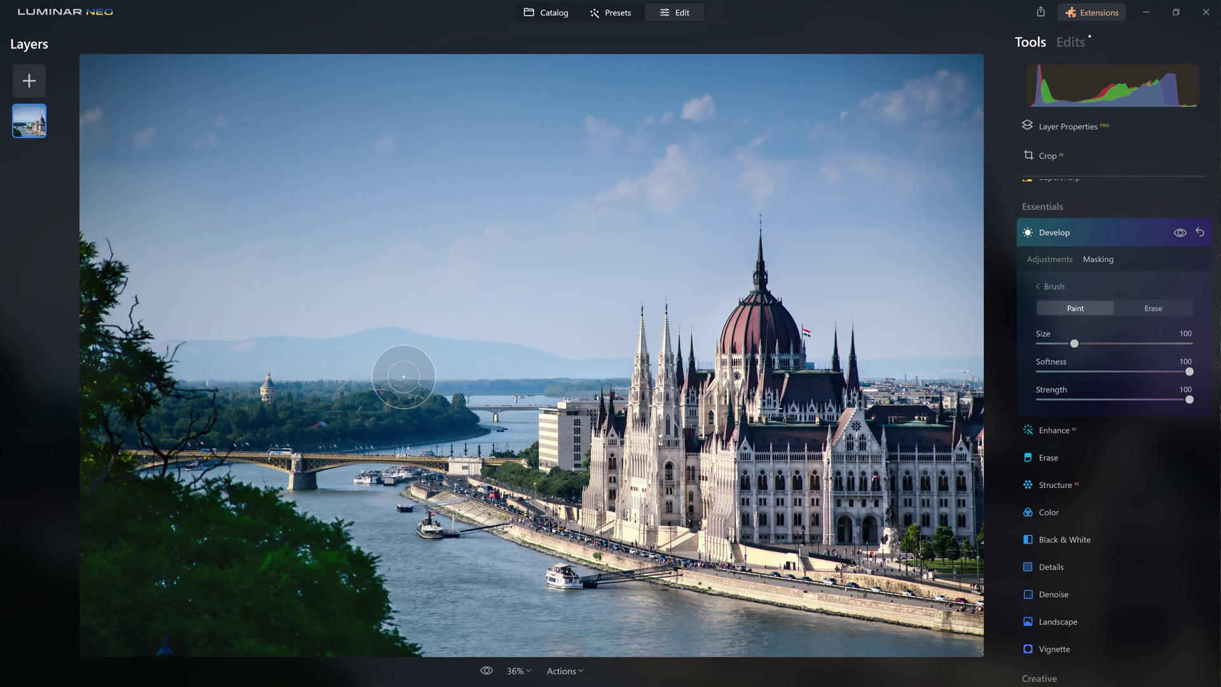
left_click(1149, 311)
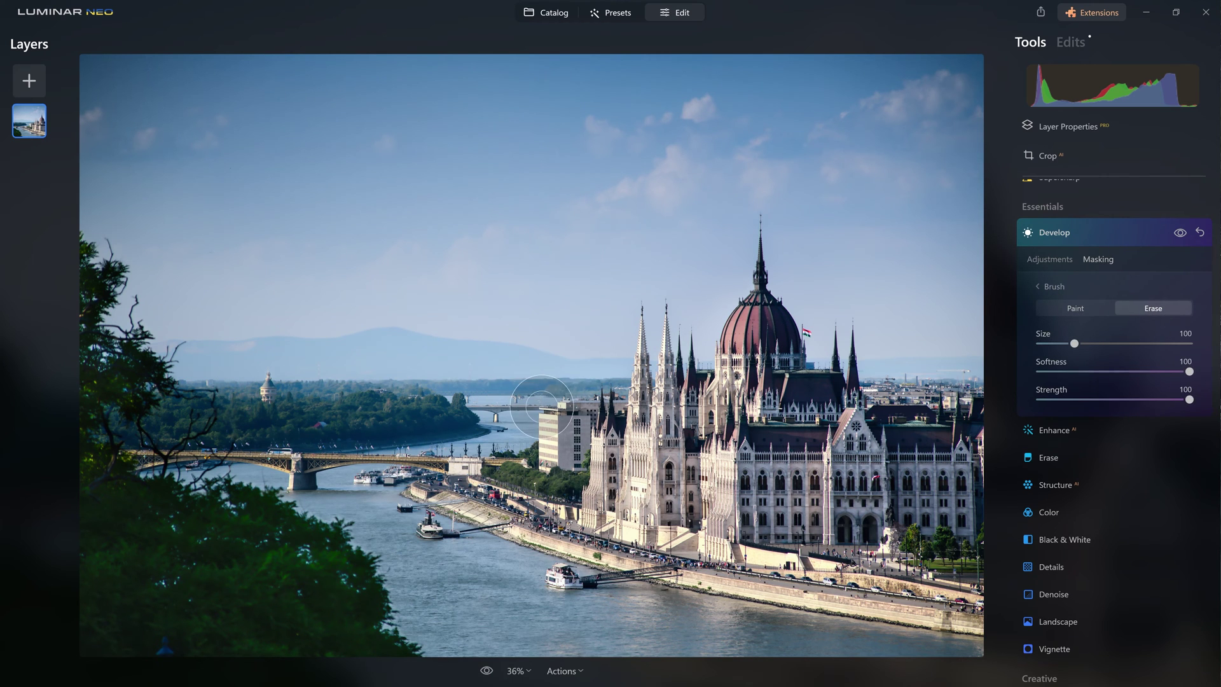
mouse_move(540, 407)
left_mouse_down()
mouse_move(531, 427)
mouse_move(525, 417)
mouse_move(669, 412)
left_mouse_up()
left_click(1120, 399)
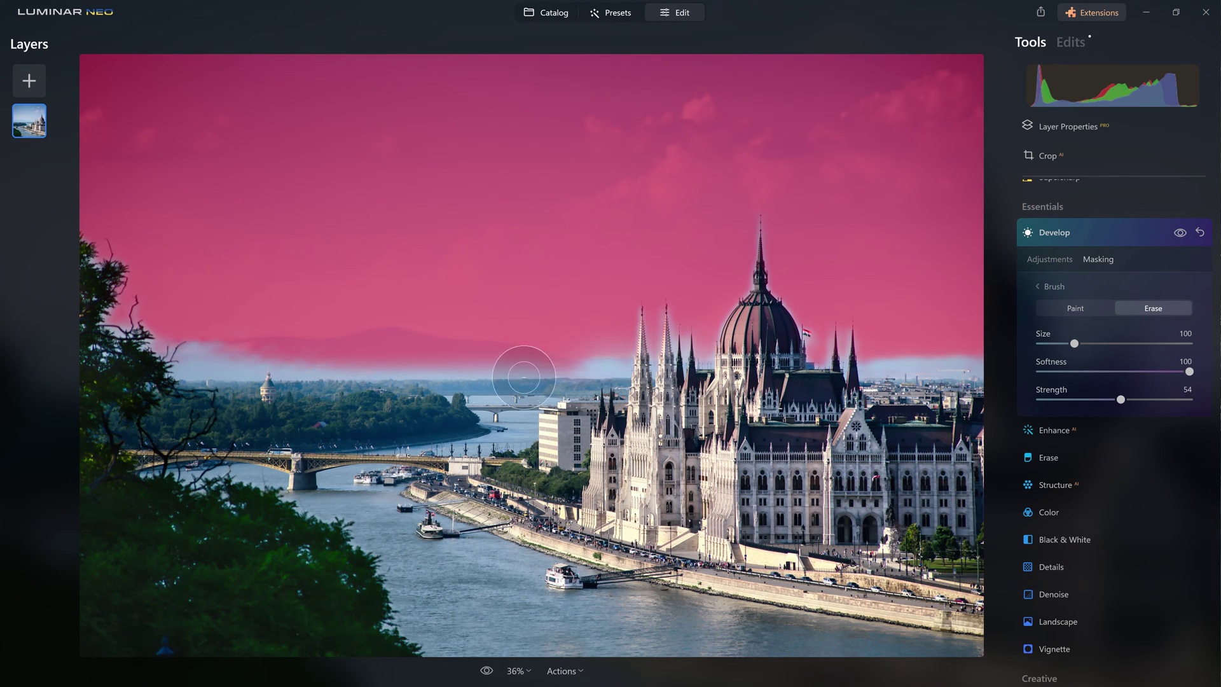
mouse_move(504, 380)
left_mouse_down()
mouse_move(338, 358)
mouse_move(172, 367)
mouse_move(130, 382)
mouse_move(431, 384)
mouse_move(448, 395)
mouse_move(207, 404)
mouse_move(336, 381)
mouse_move(495, 400)
left_mouse_up()
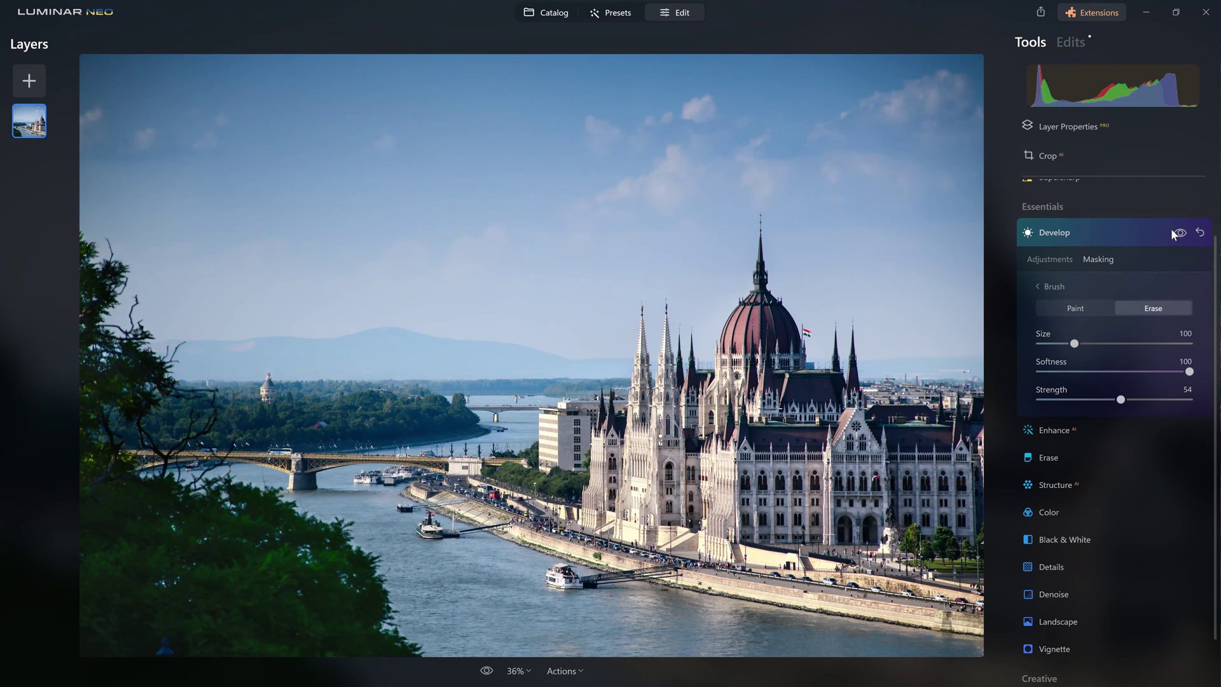
Toggle Develop off and on to compare, then collapse its settings
left_click(1180, 233)
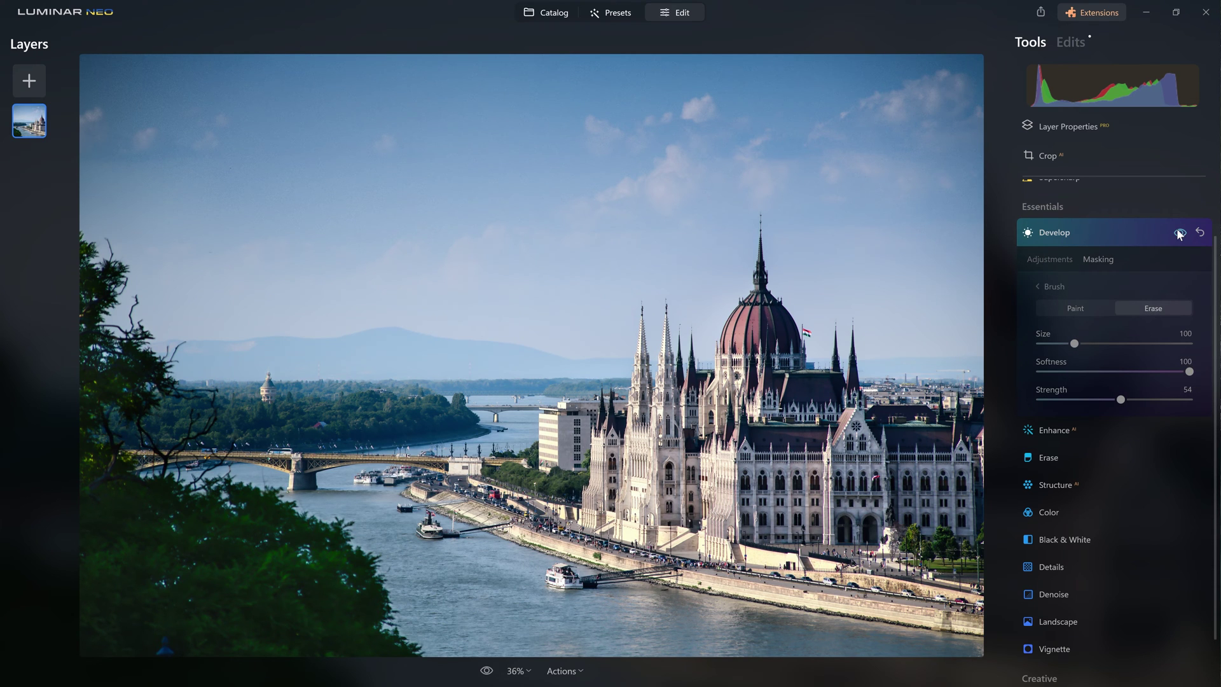
left_click(1180, 233)
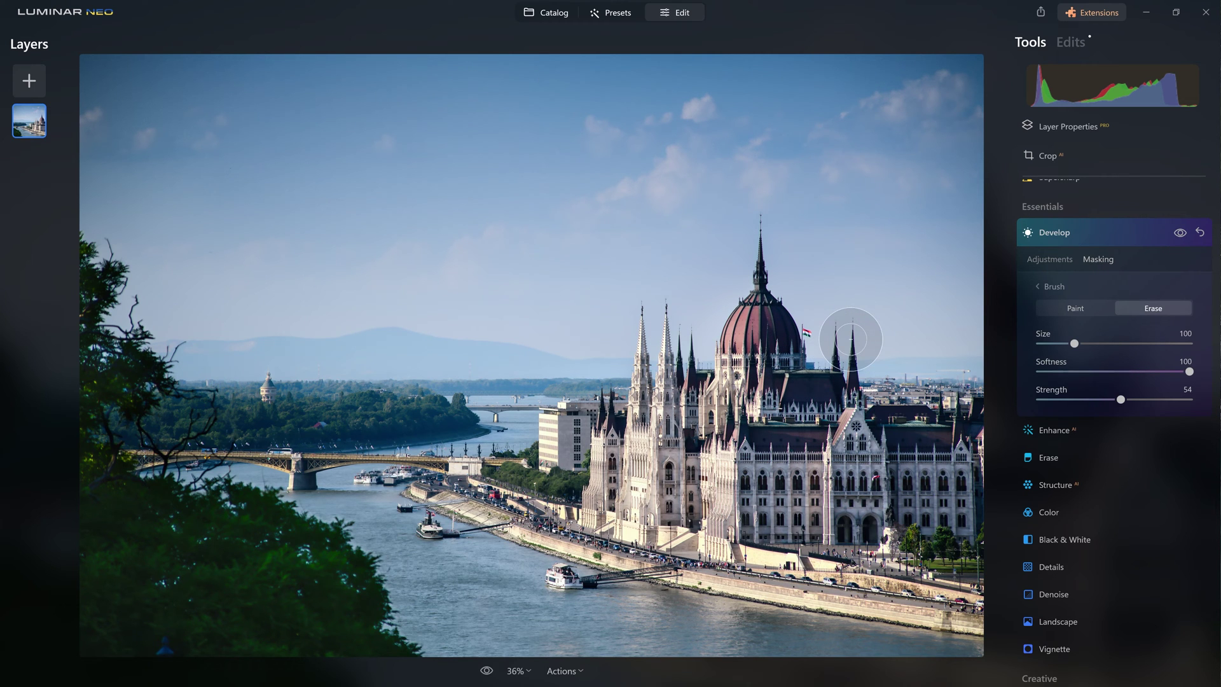
left_click(1071, 230)
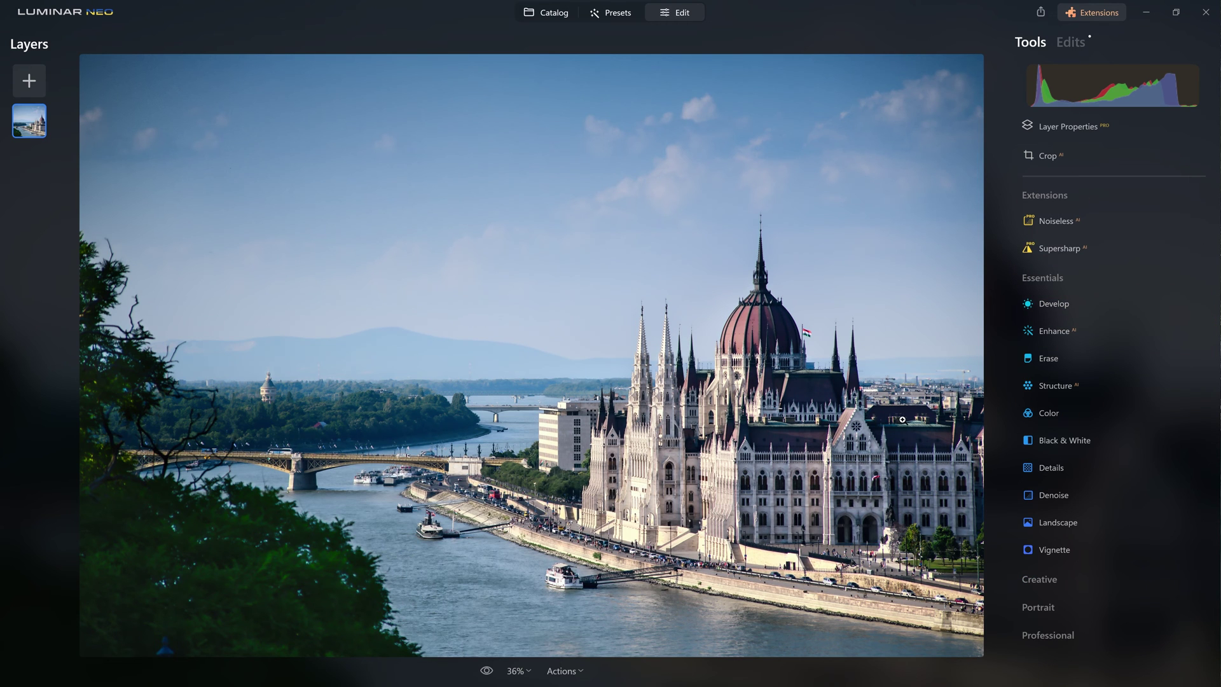
Preview black and white with Develop Saturation at -100, then reset it to 0
left_click(1060, 305)
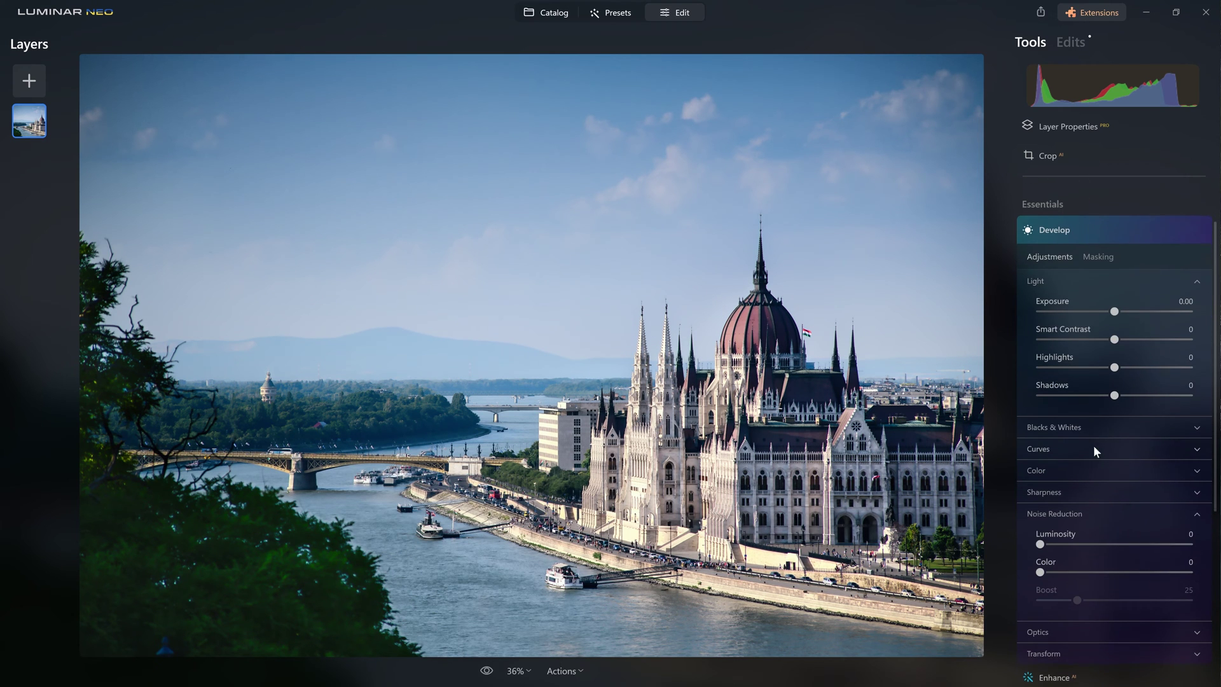
scroll(1106, 430, "down", 3)
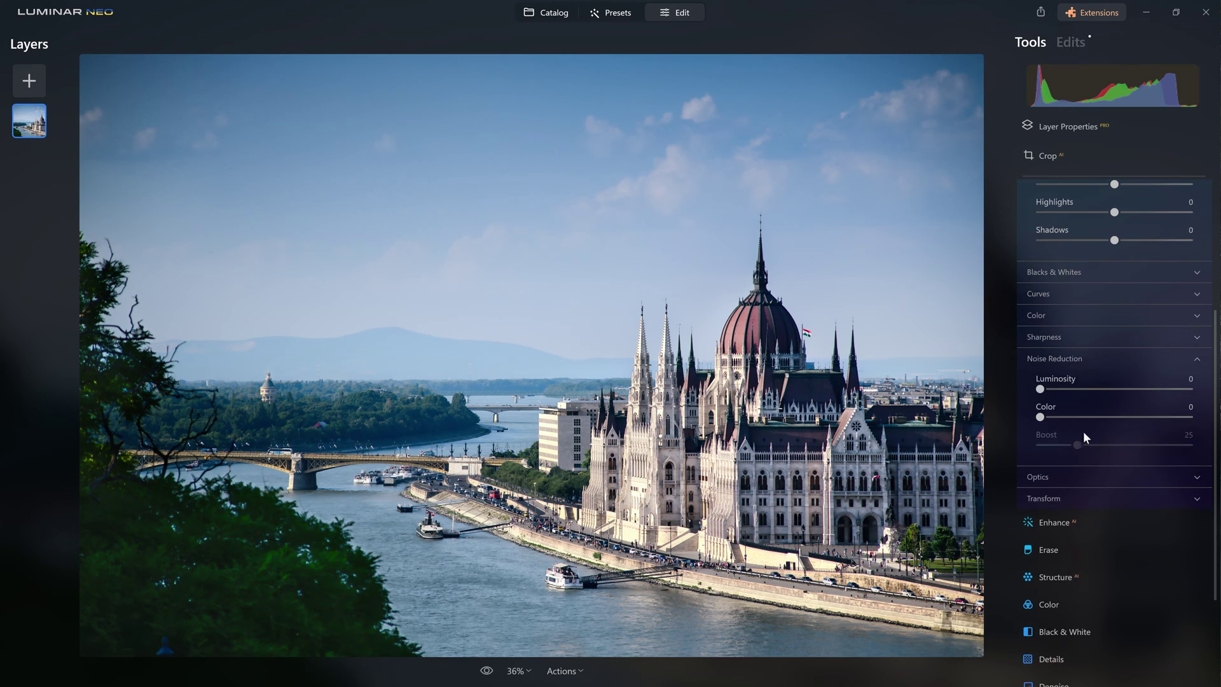
scroll(1081, 445, "up", 3)
left_click(1043, 468)
left_click_drag(1114, 567, 1048, 568)
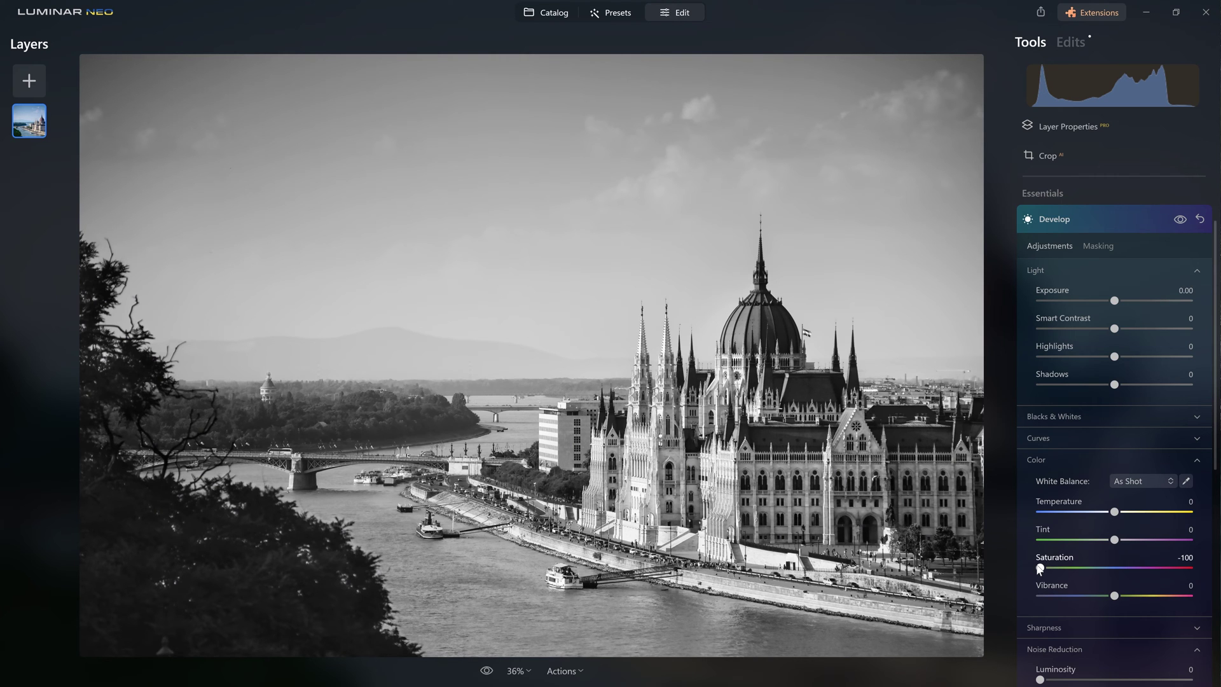
double_click(1039, 568)
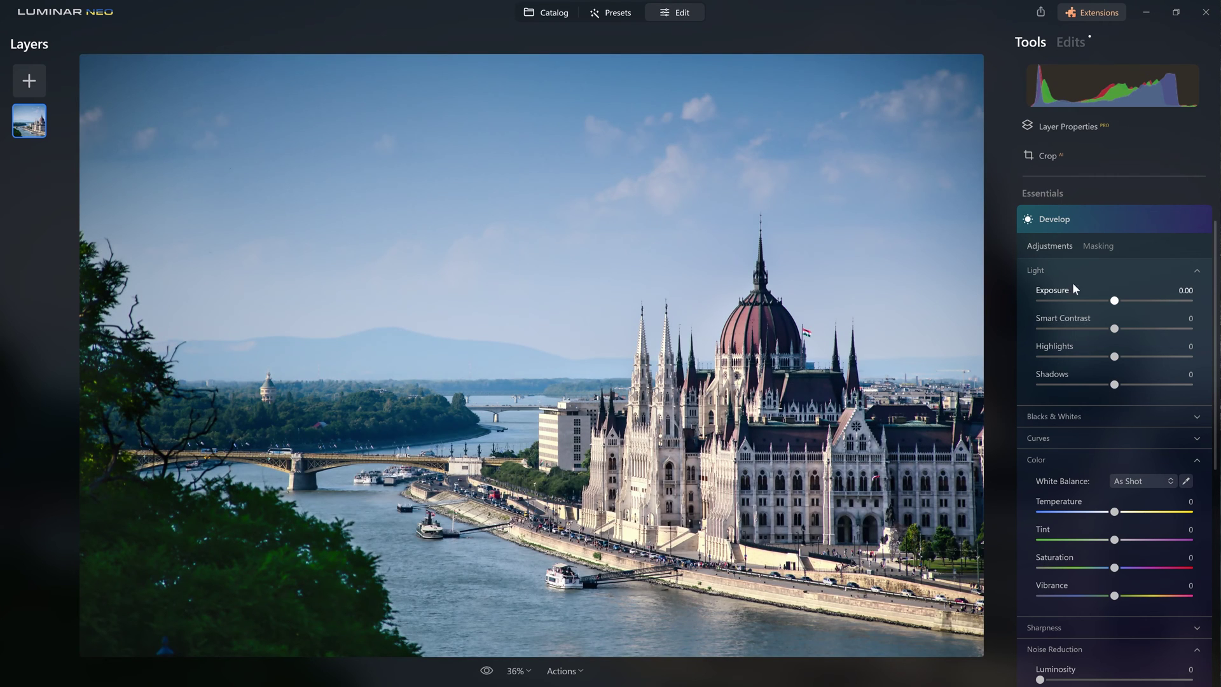
Convert the photo to black and white with the Black & White tool
left_click(1105, 221)
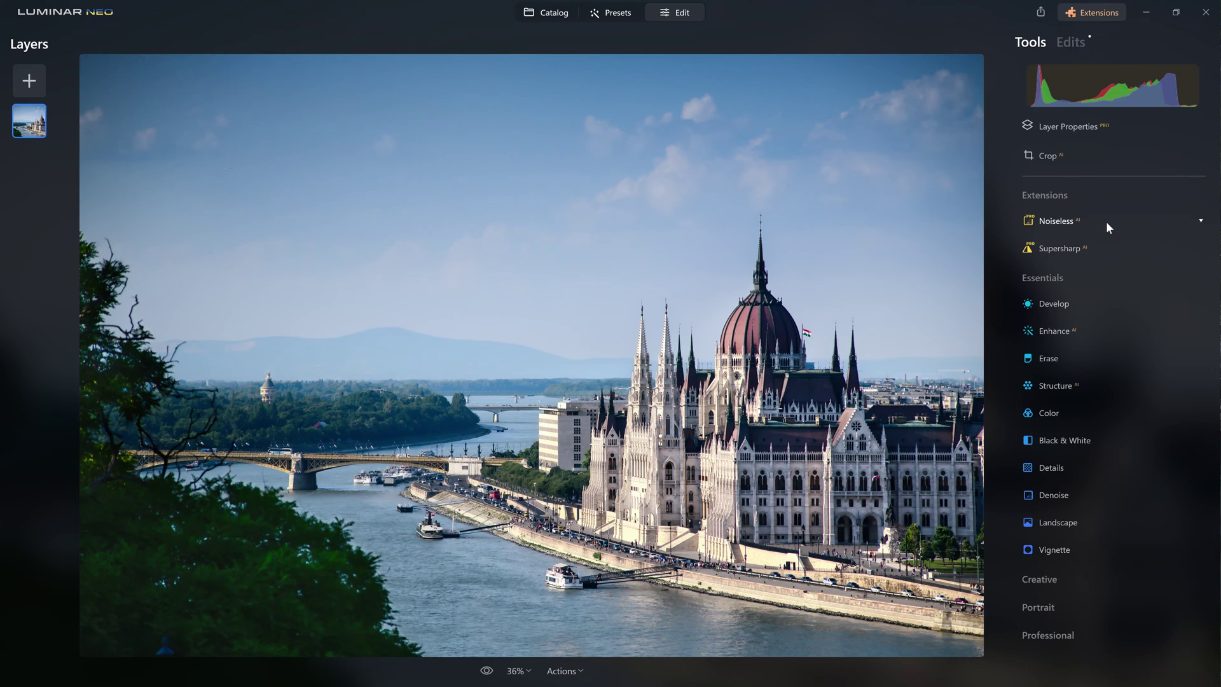
left_click(1073, 433)
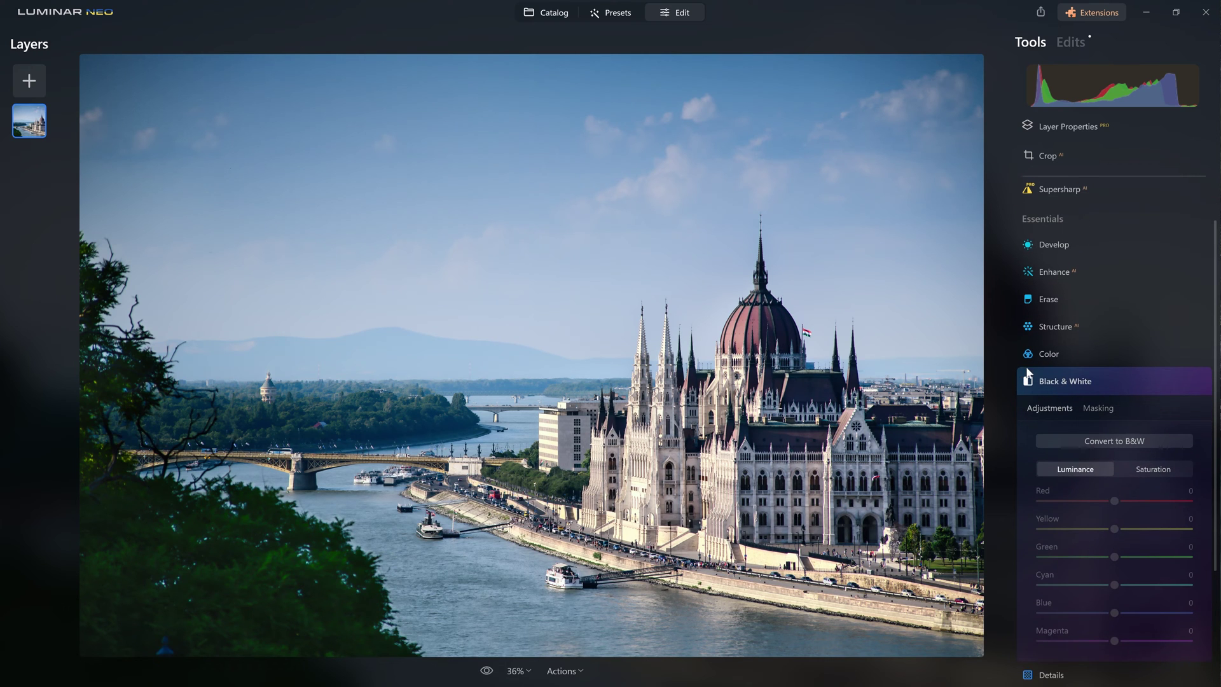
left_click(1110, 440)
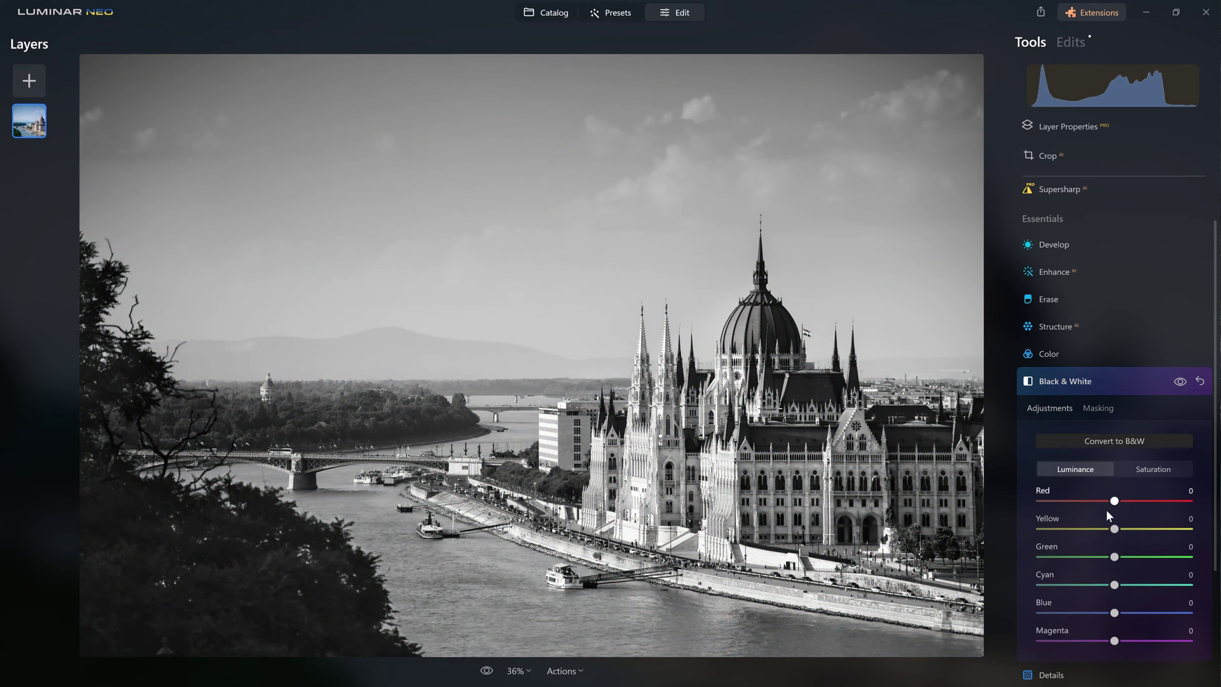
scroll(1107, 541, "down", 2)
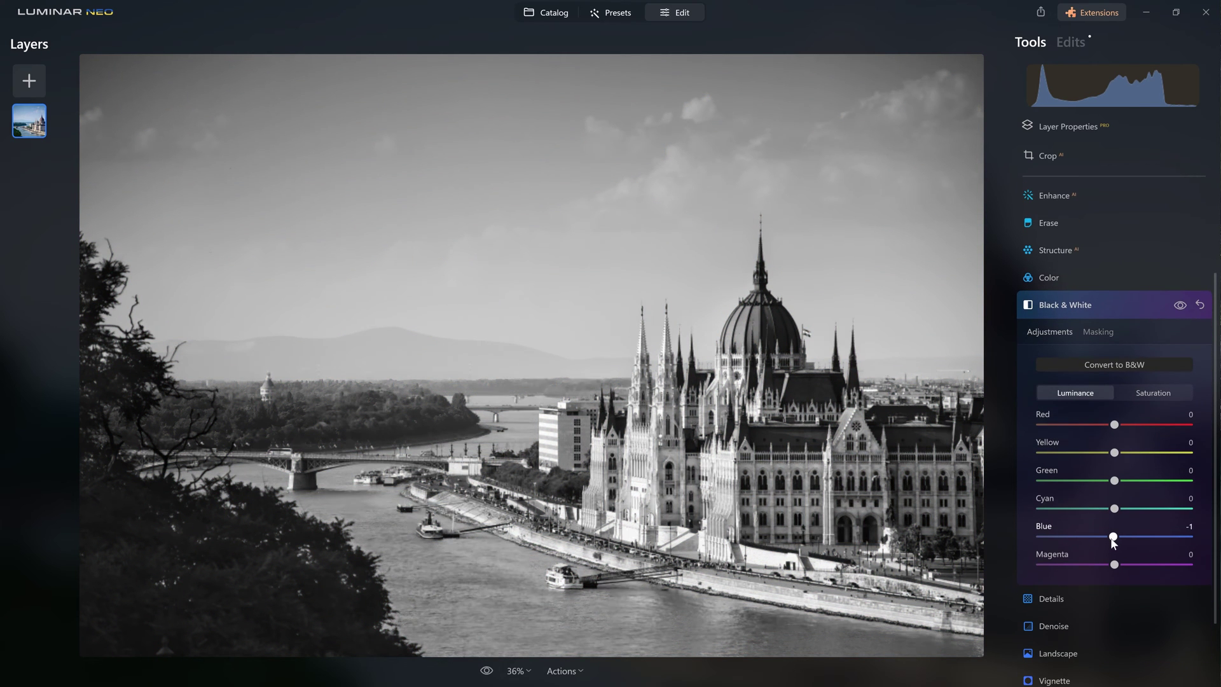
Set B&W luminance to Blue -47, Cyan -23, Green 100, Yellow 0 and Red about -44
left_click_drag(1110, 540, 1055, 539)
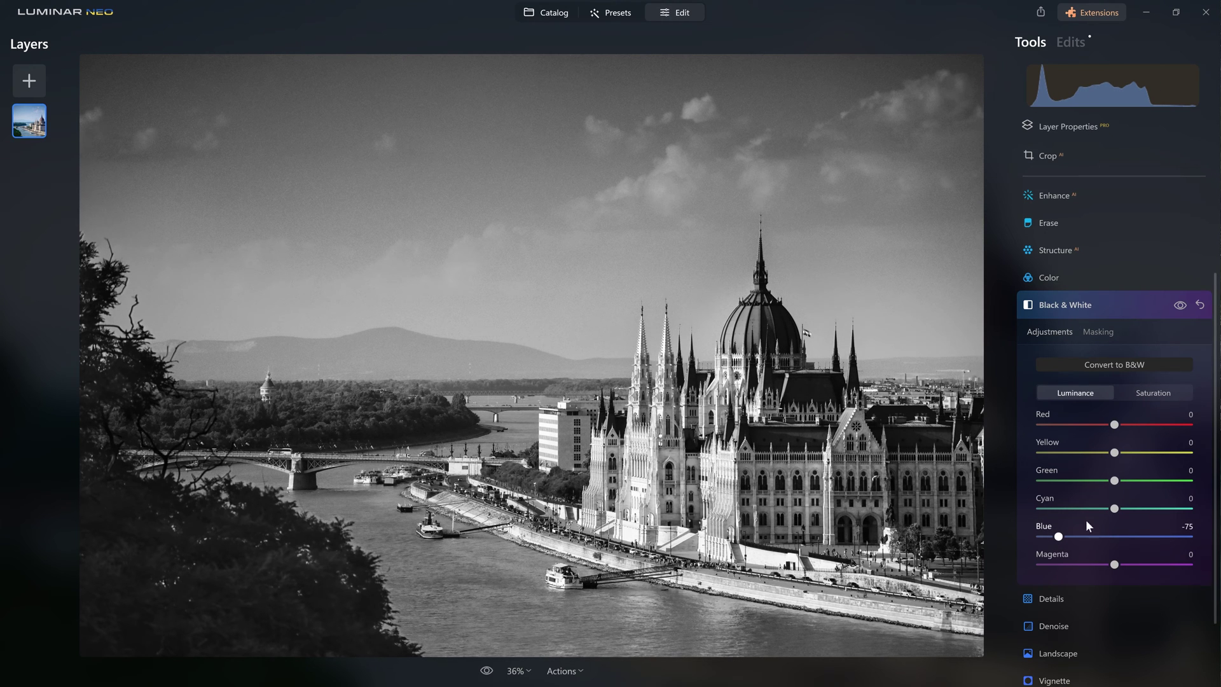
left_click_drag(1064, 537, 1096, 509)
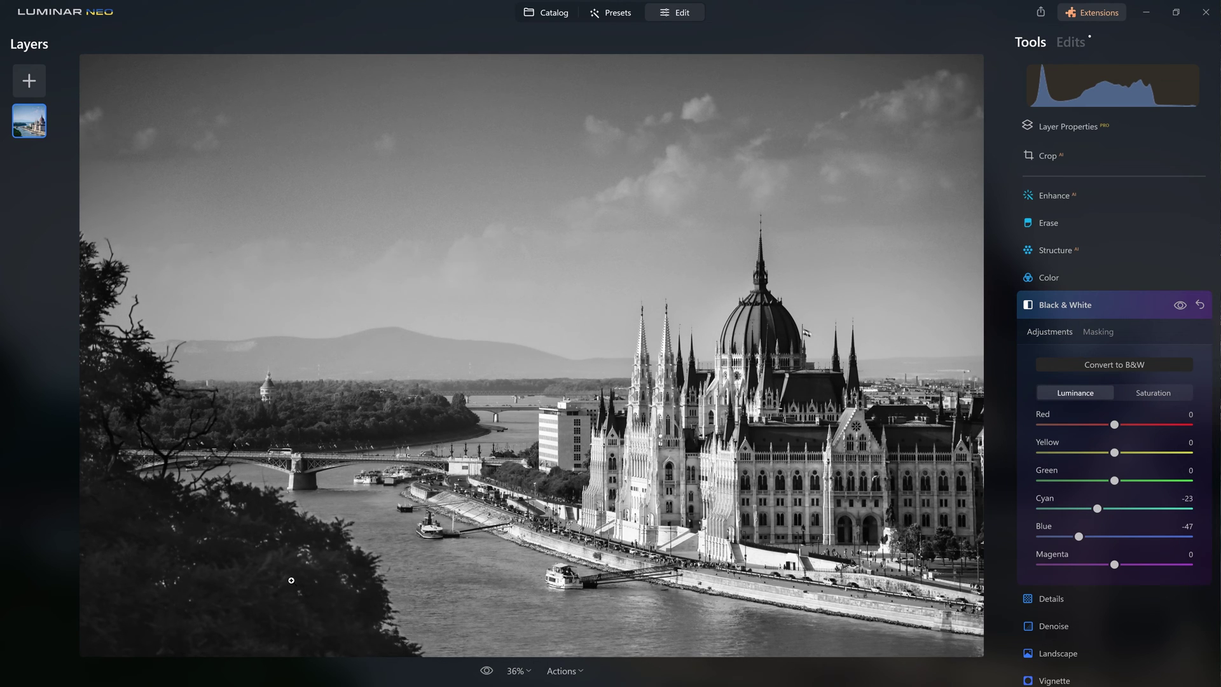
left_click_drag(1119, 482, 1212, 499)
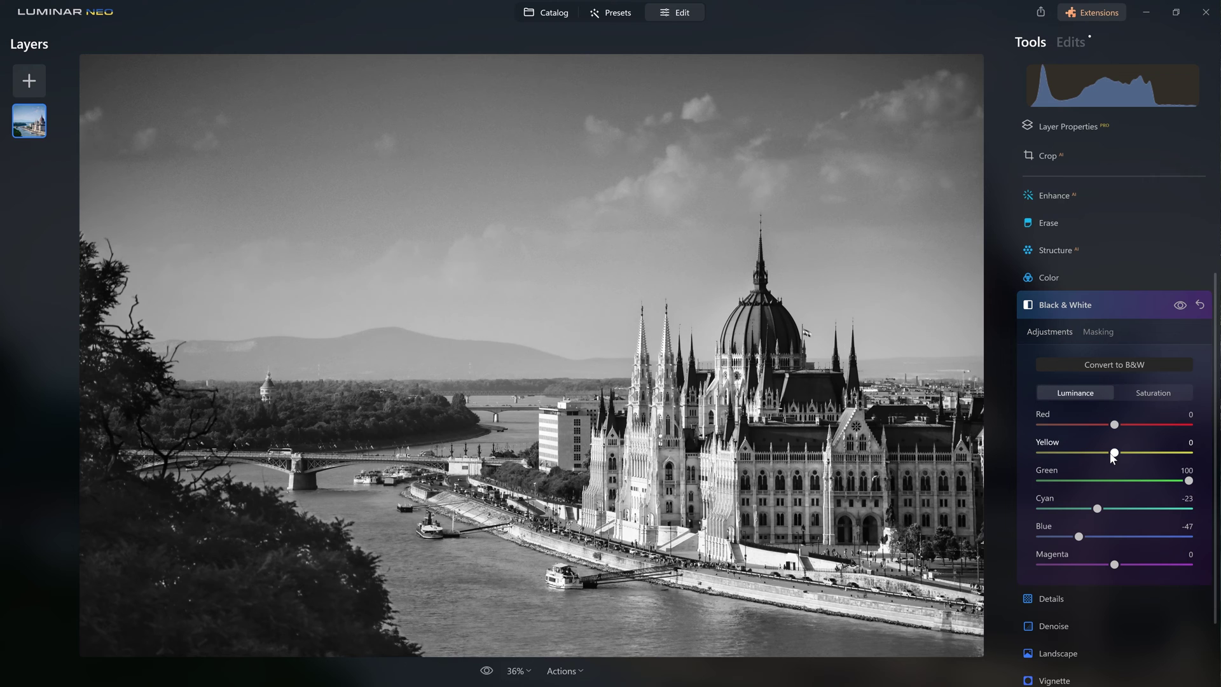
left_click_drag(1114, 453, 1081, 455)
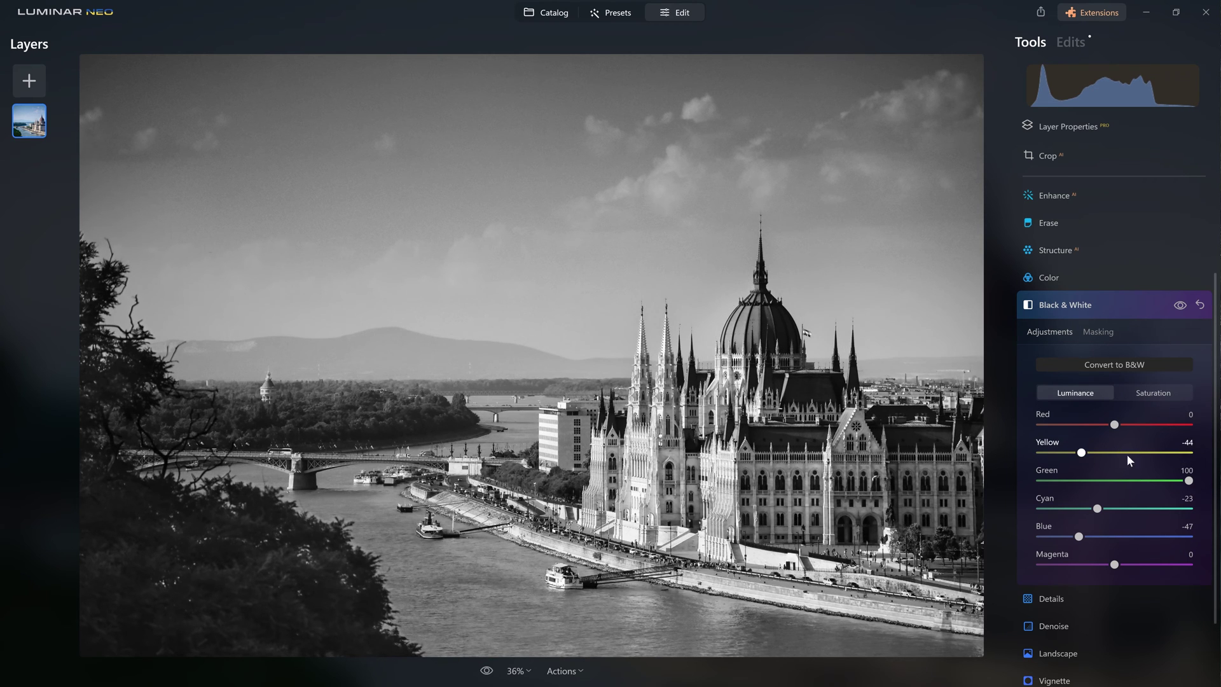
double_click(1079, 454)
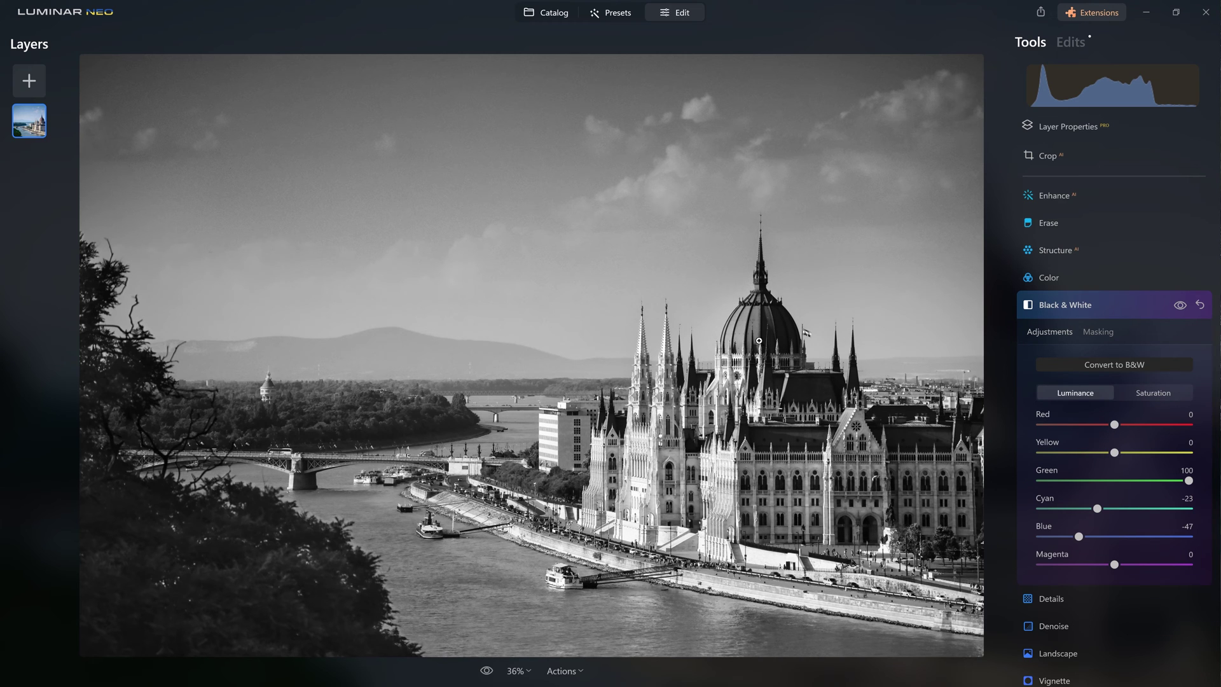
left_click_drag(1114, 424, 974, 445)
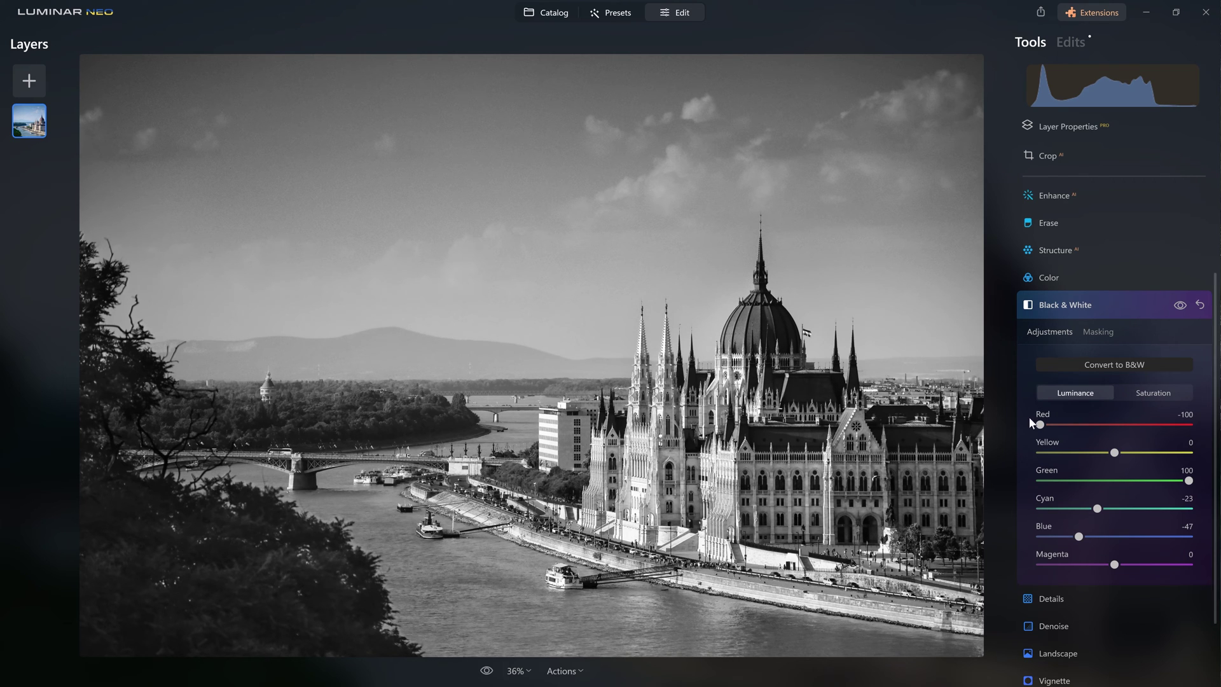
left_click_drag(1043, 429, 960, 429)
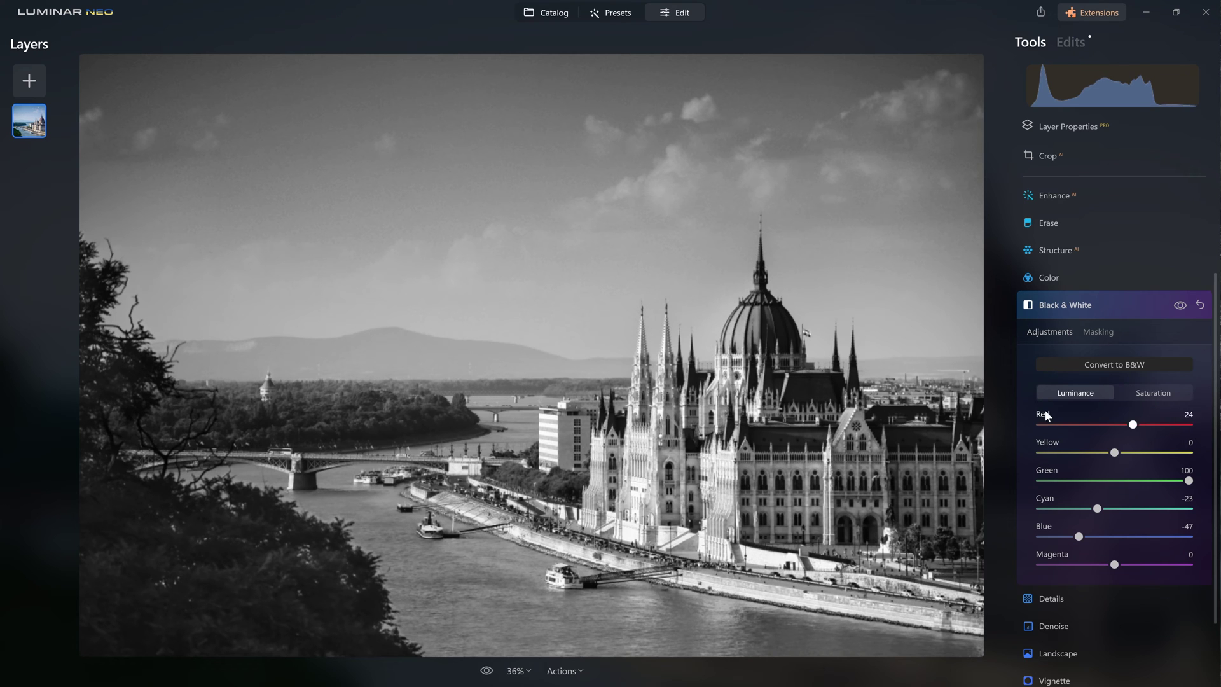
left_click_drag(1040, 424, 1145, 422)
Set Black & White luminance to Red 58, Cyan -100 and Blue -86
left_click(493, 488)
key("ctrl+0")
left_click(1097, 508)
left_click(1098, 508)
left_click_drag(1134, 508, 1049, 508)
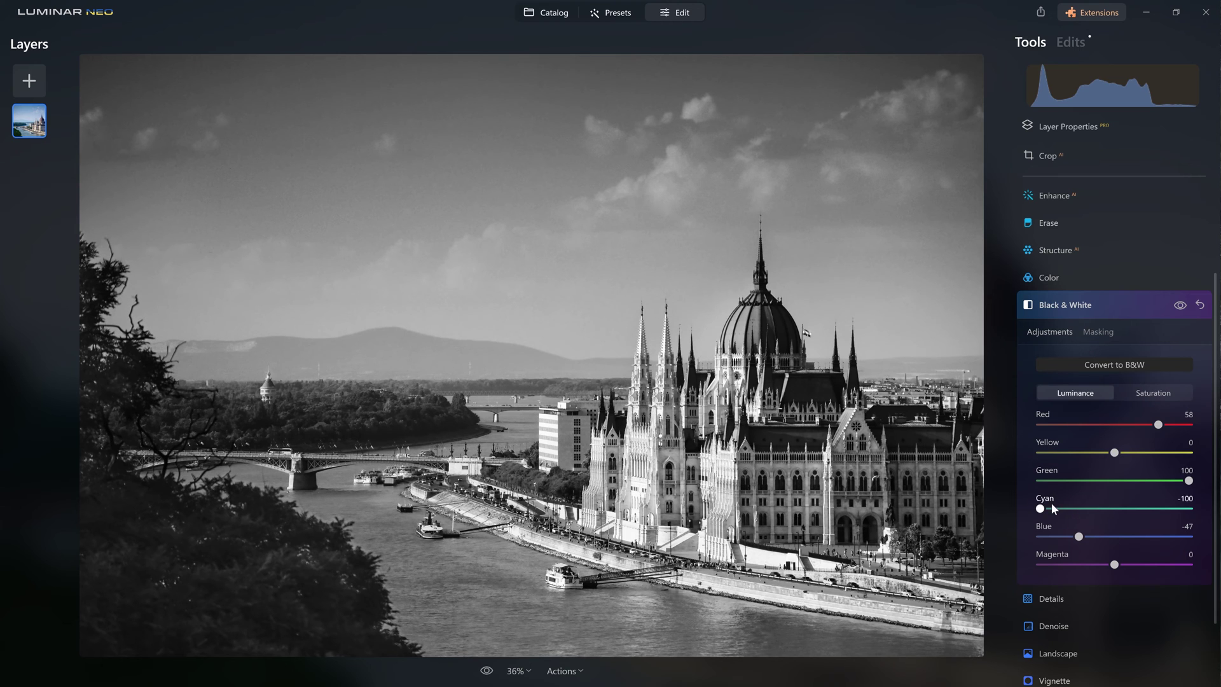
left_click_drag(1081, 536, 1054, 537)
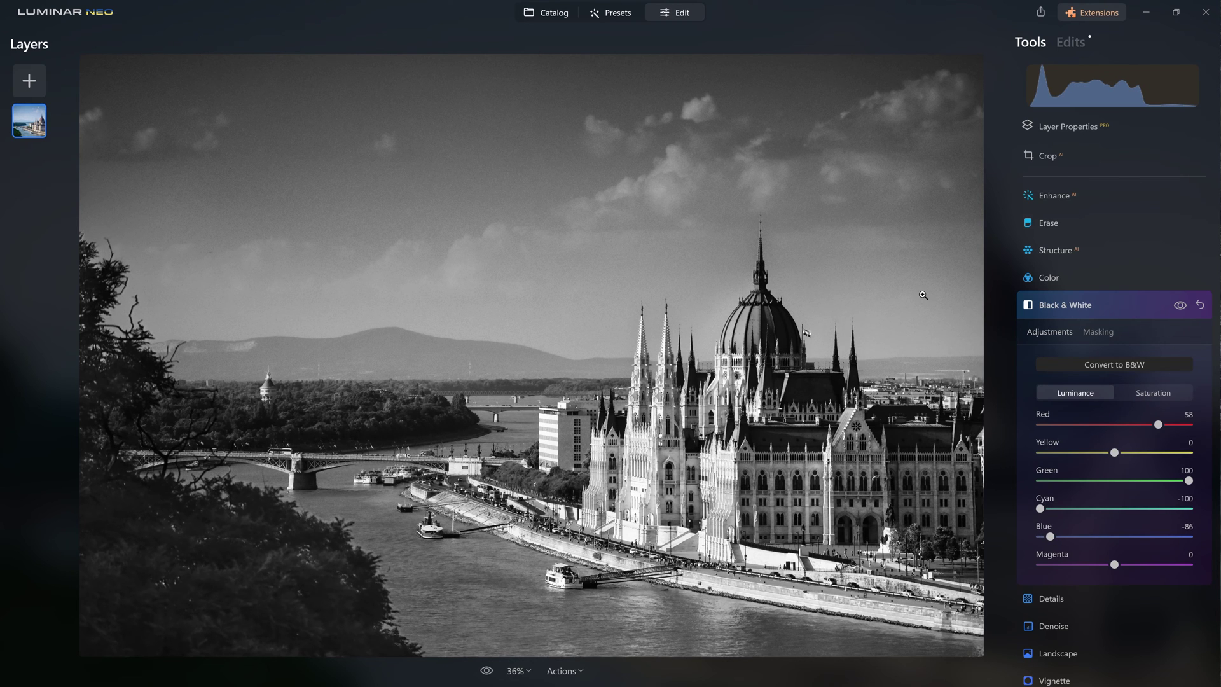
Check the darker sky's texture up close, then close Black & White
left_click(509, 188)
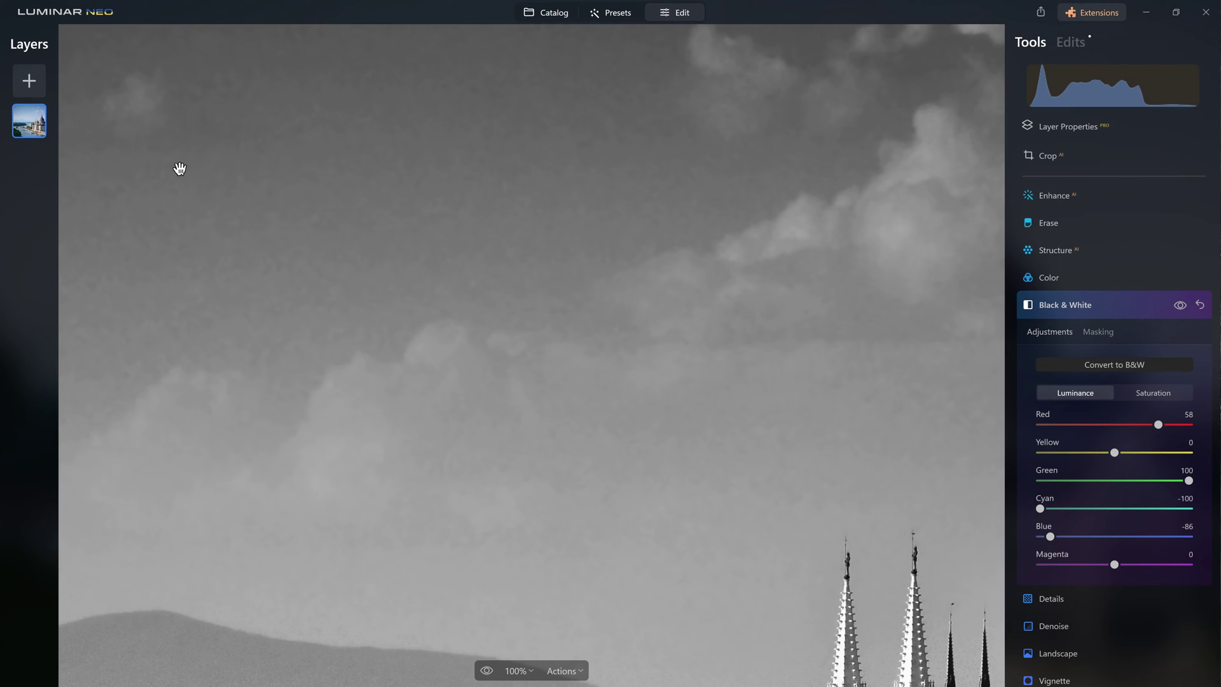
left_click(635, 169)
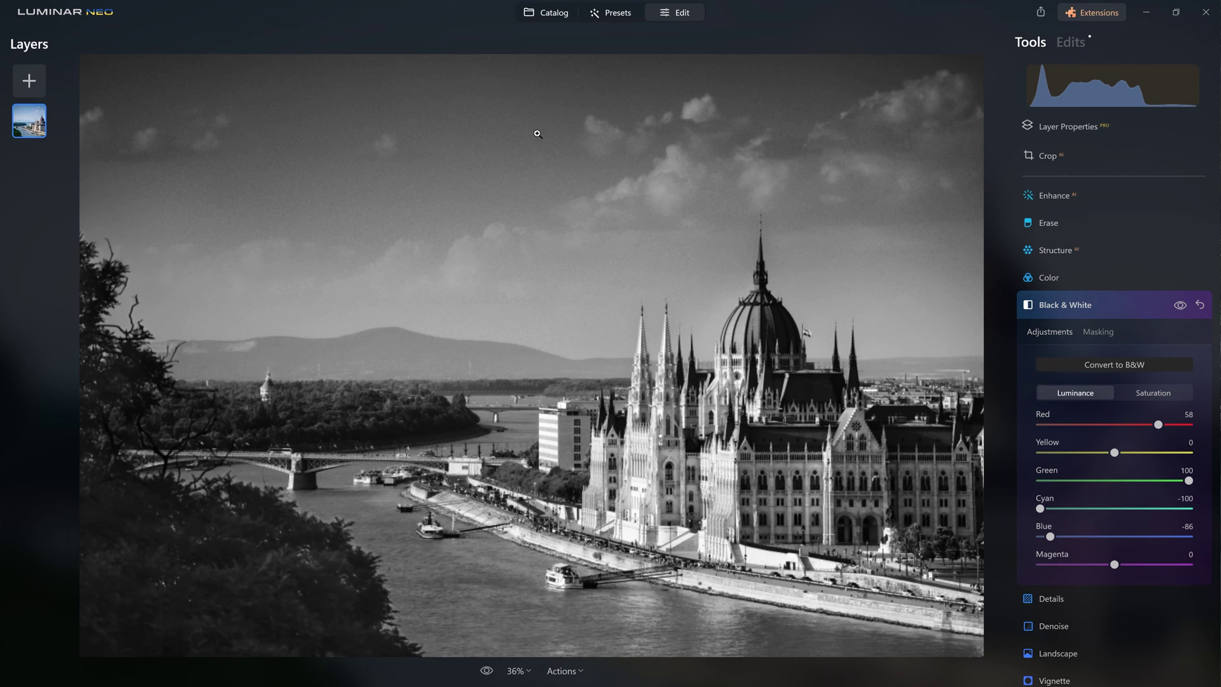
left_click(1099, 310)
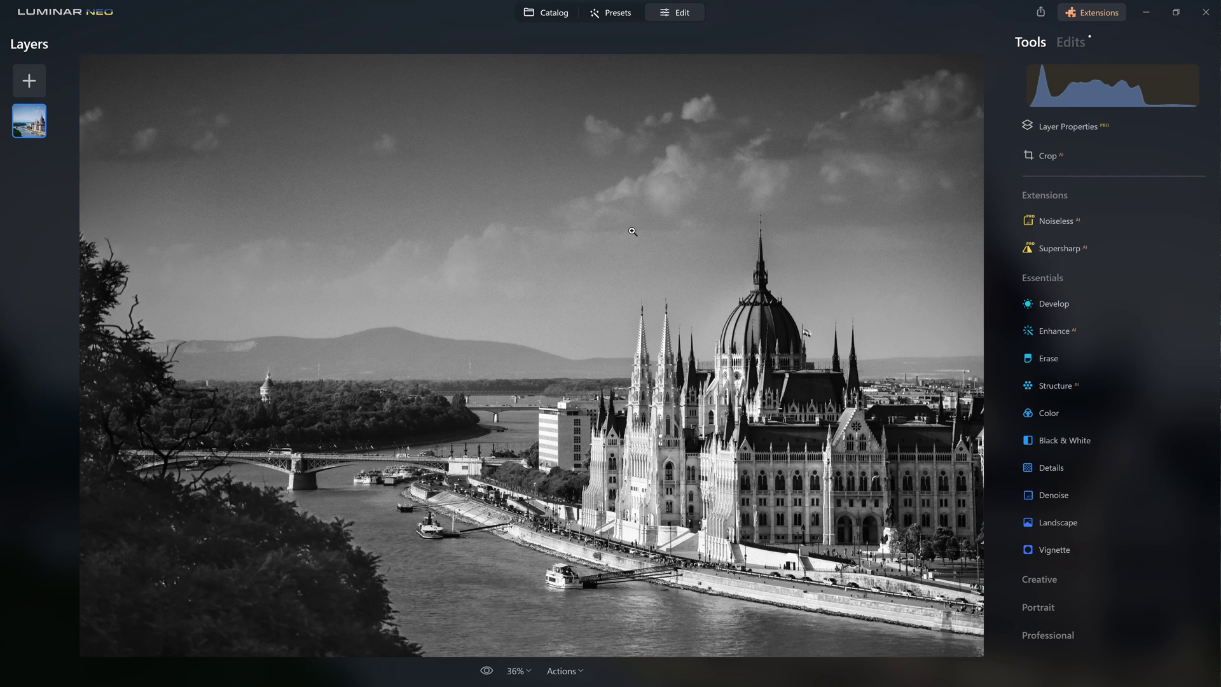
Soften the photo's detail with Structure Amount set to -67
left_click(1058, 386)
left_click_drag(1113, 457, 1123, 459)
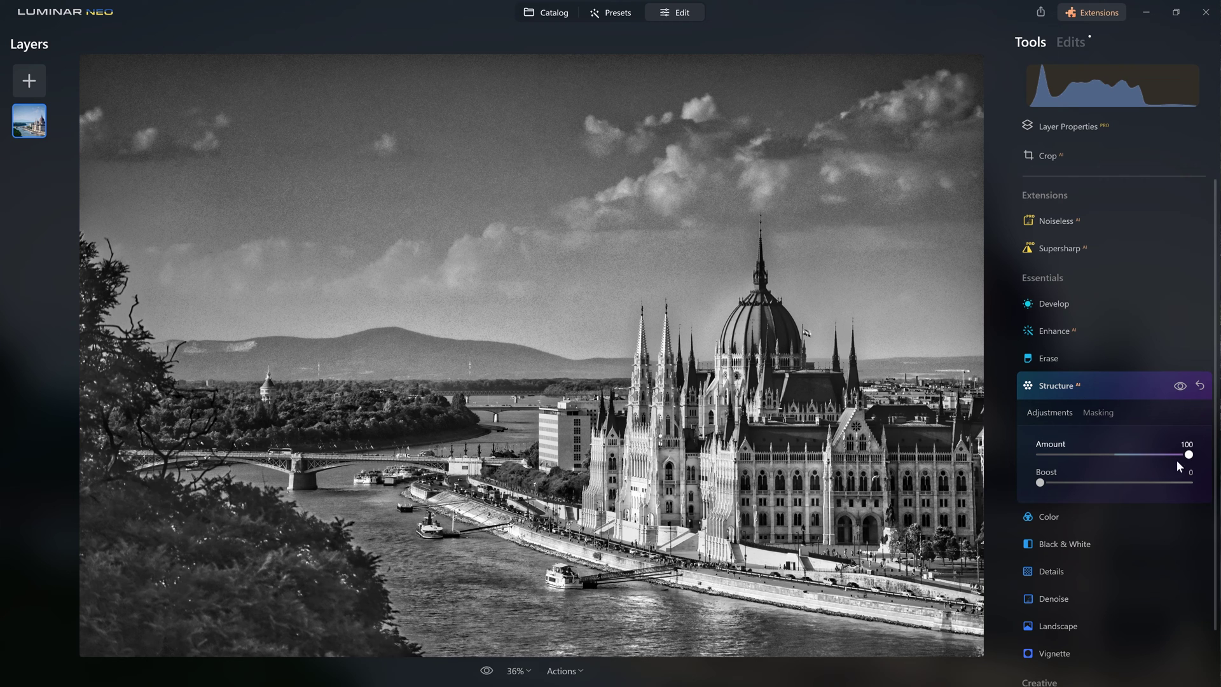
left_click_drag(1189, 455, 1069, 458)
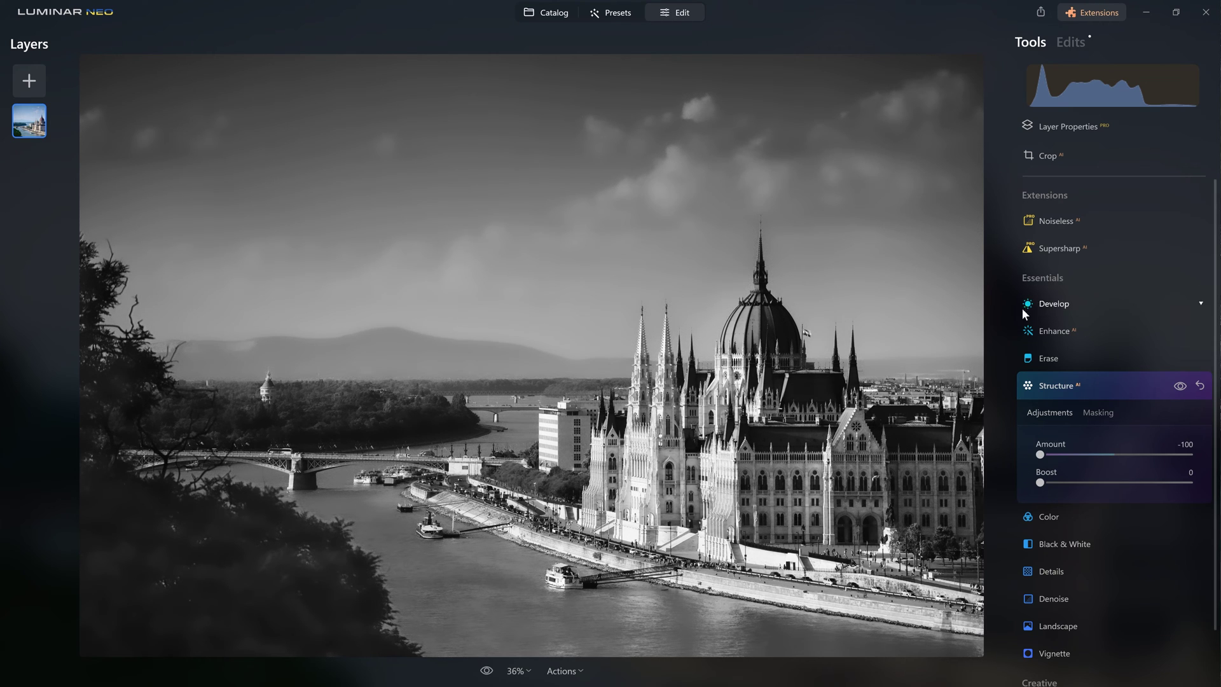
left_click(1074, 454)
left_click_drag(1074, 455, 1064, 455)
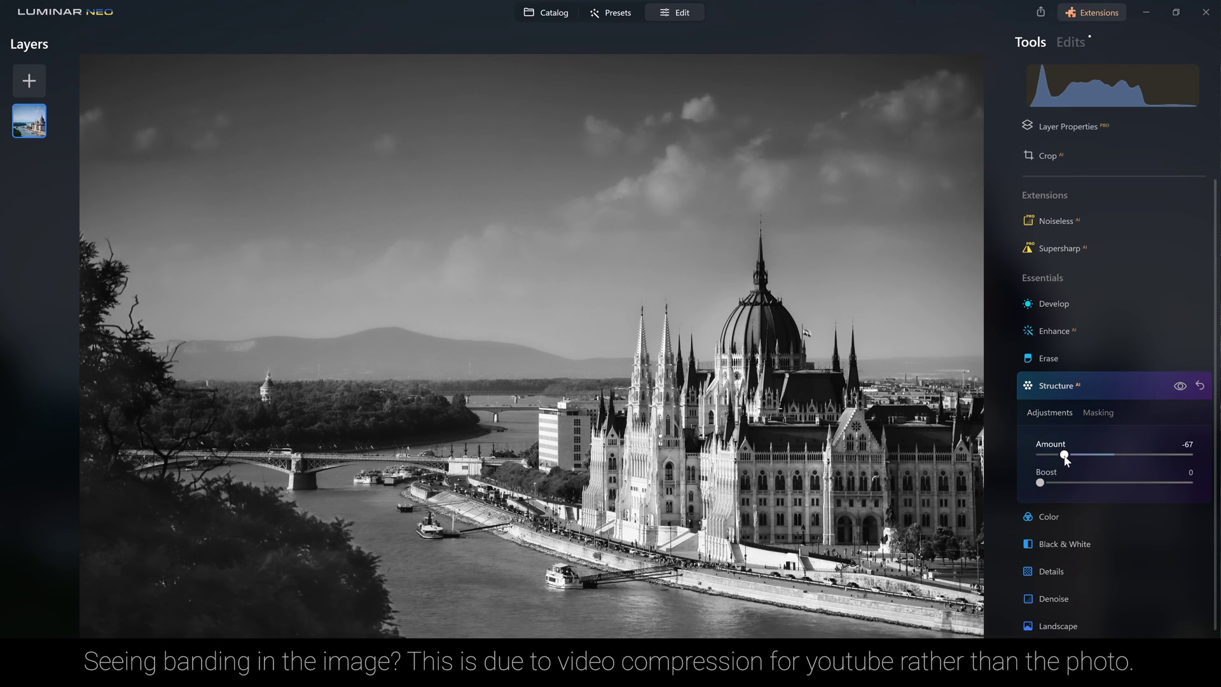
Mask the Structure adjustment to the sky using Mask AI Sky
left_click(1107, 412)
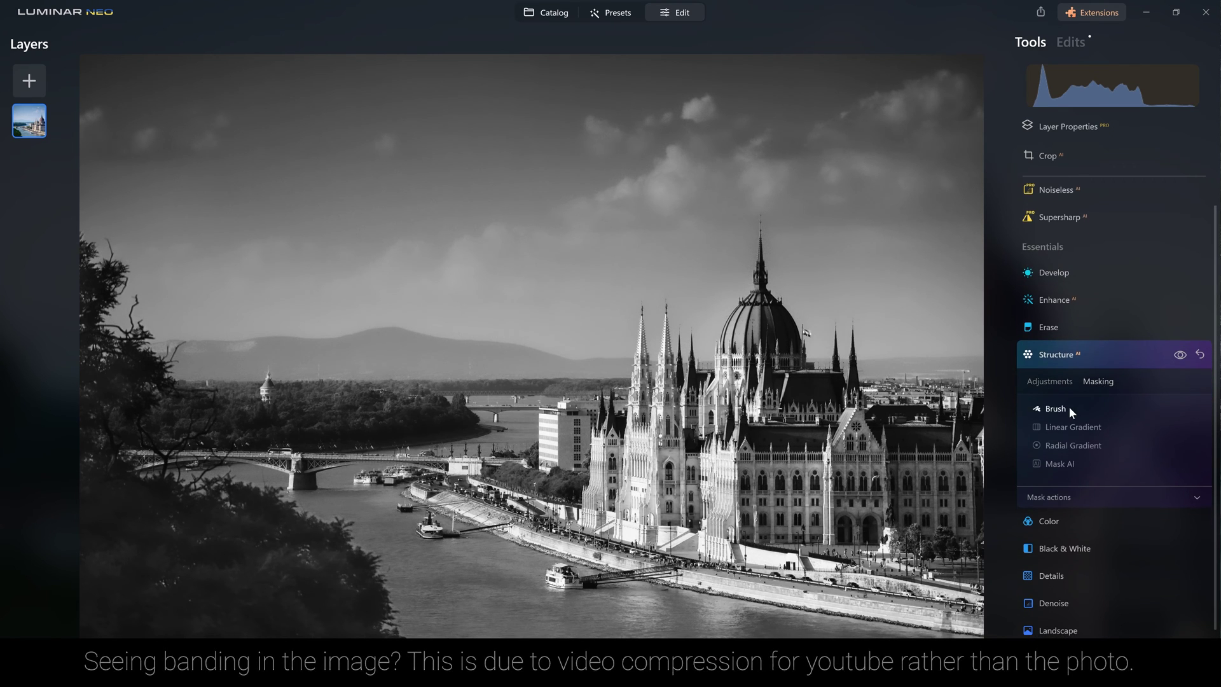
left_click(1063, 407)
left_click(1065, 404)
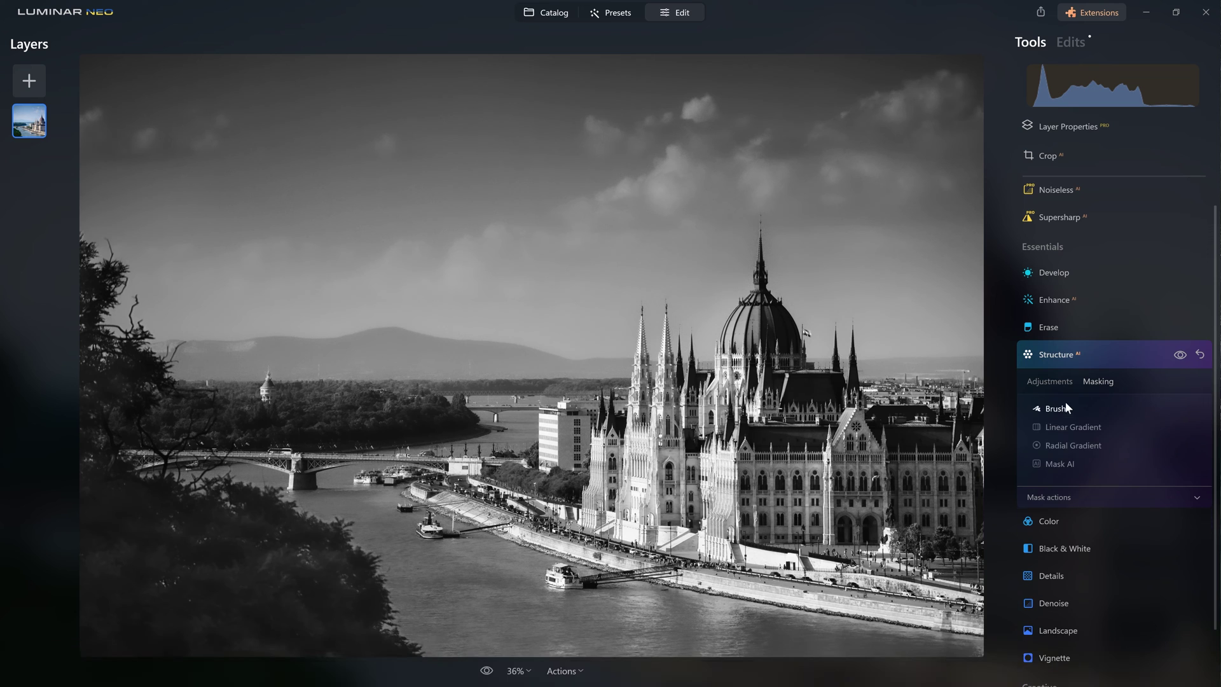
left_click(1051, 464)
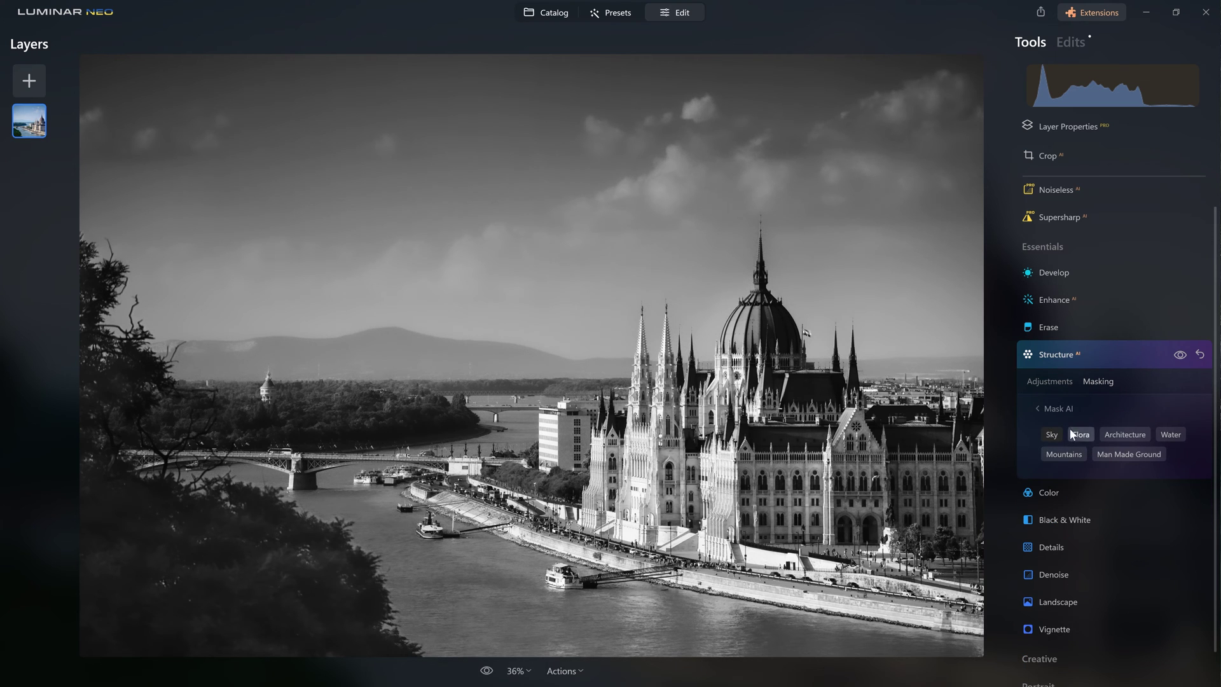
left_click(1051, 434)
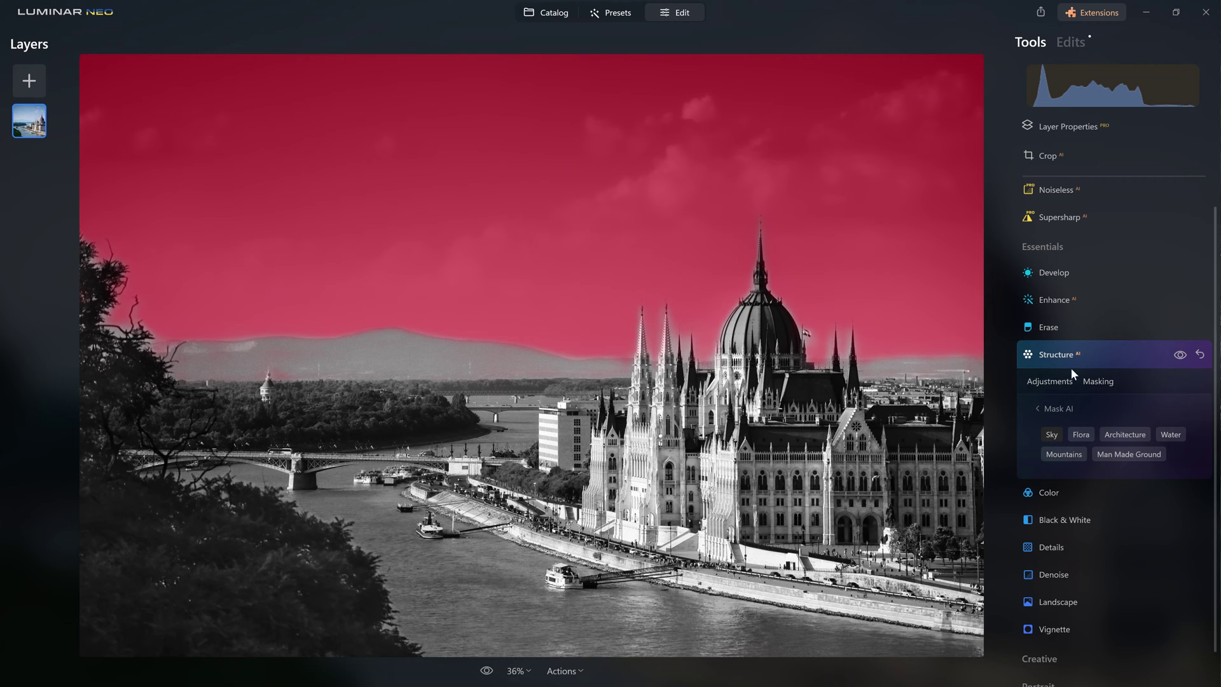
scroll(1096, 360, "down", 1)
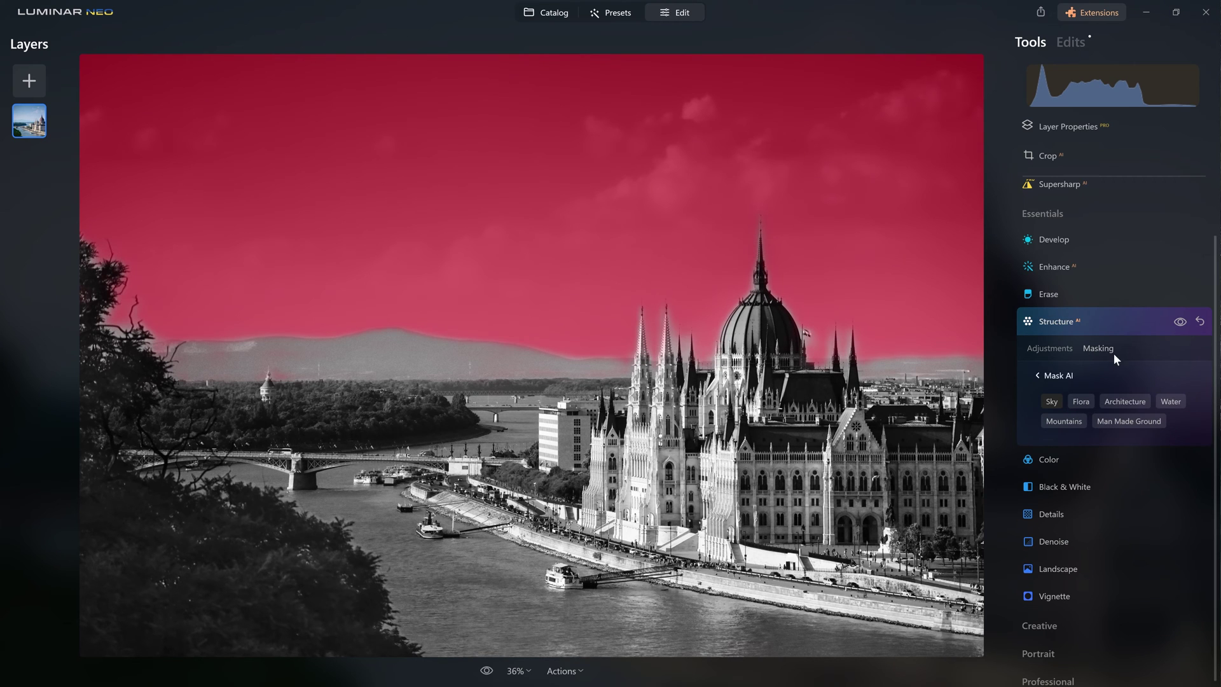
left_click(1062, 376)
Refine the mask by erasing an upper-right band, then painting the sky at Size 232, Strength 33
left_click(1068, 375)
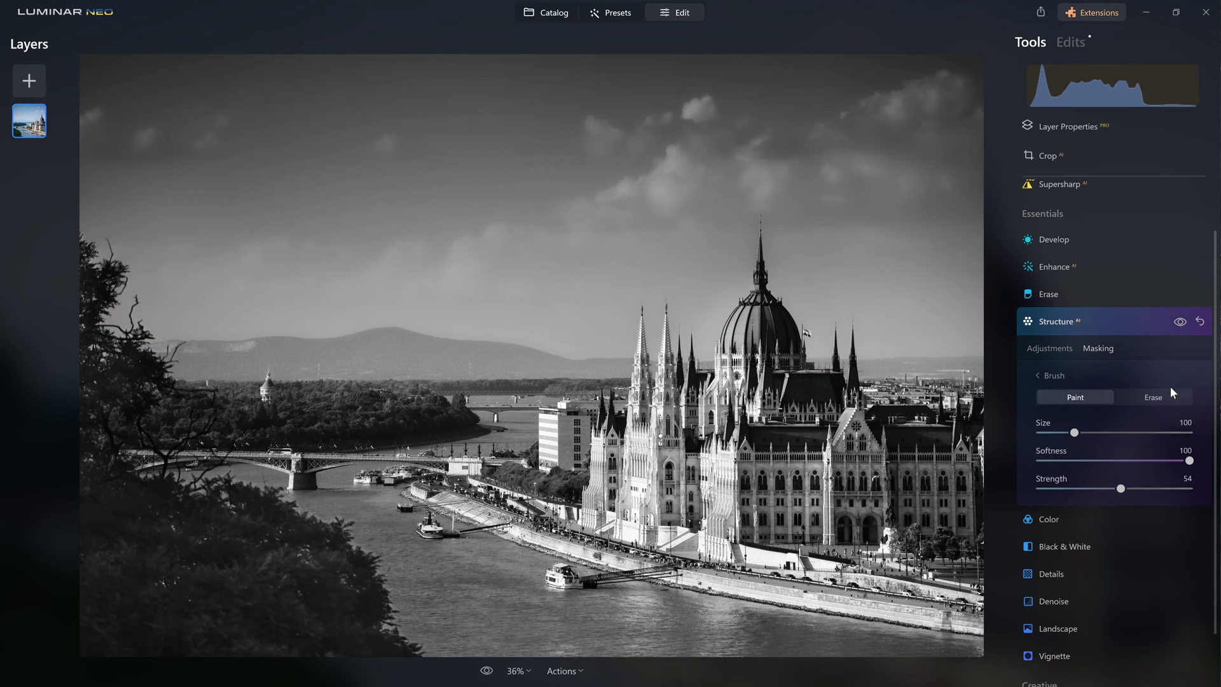
left_click(1154, 397)
mouse_move(899, 109)
left_mouse_down()
mouse_move(919, 172)
mouse_move(693, 157)
mouse_move(710, 125)
mouse_move(662, 143)
mouse_move(575, 141)
left_mouse_up()
left_click(1076, 397)
left_click_drag(1097, 487, 1089, 487)
key("bracketright")
key("bracketright")
key("bracketright")
key("bracketright")
key("bracketright")
mouse_move(189, 238)
left_mouse_down()
mouse_move(548, 208)
mouse_move(941, 123)
mouse_move(525, 134)
left_mouse_up()
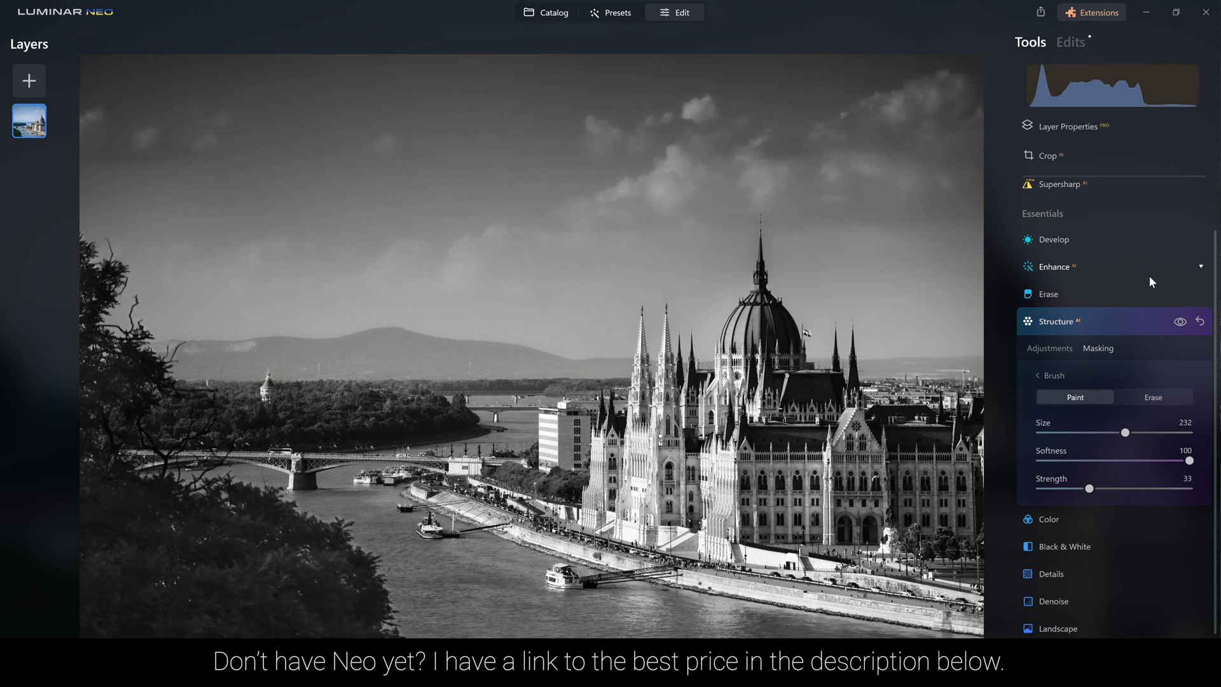
left_click(1112, 324)
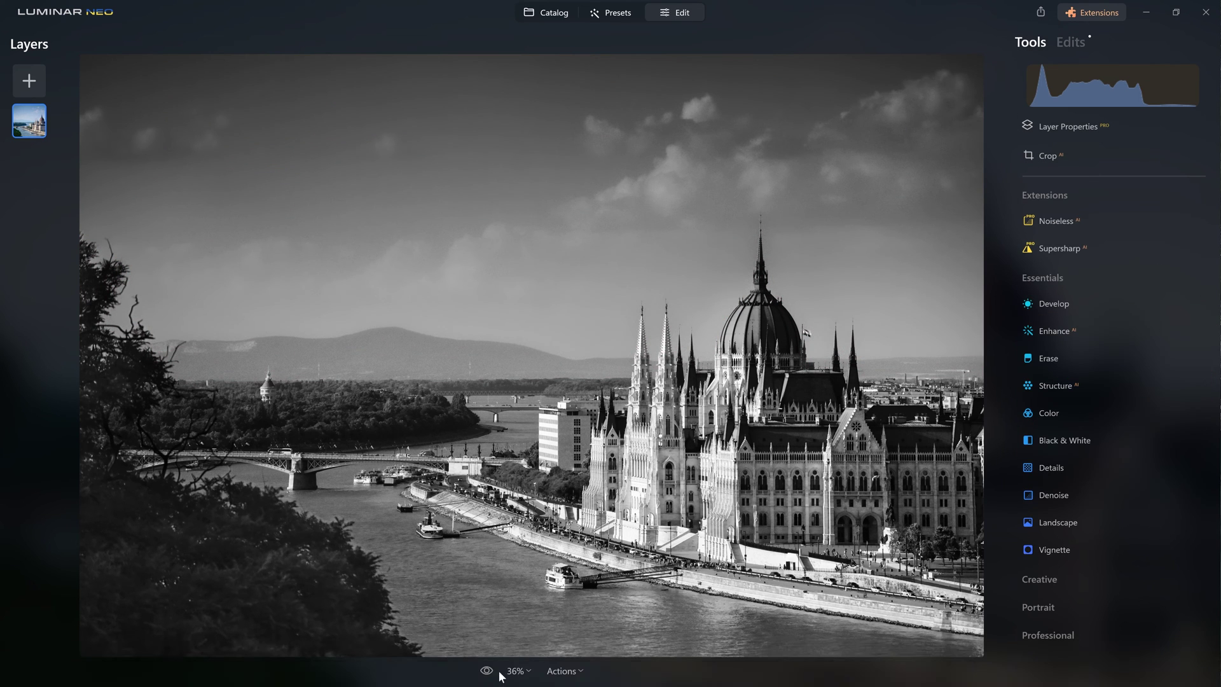
Compare the black-and-white edit with the colour original twice
left_click(487, 671)
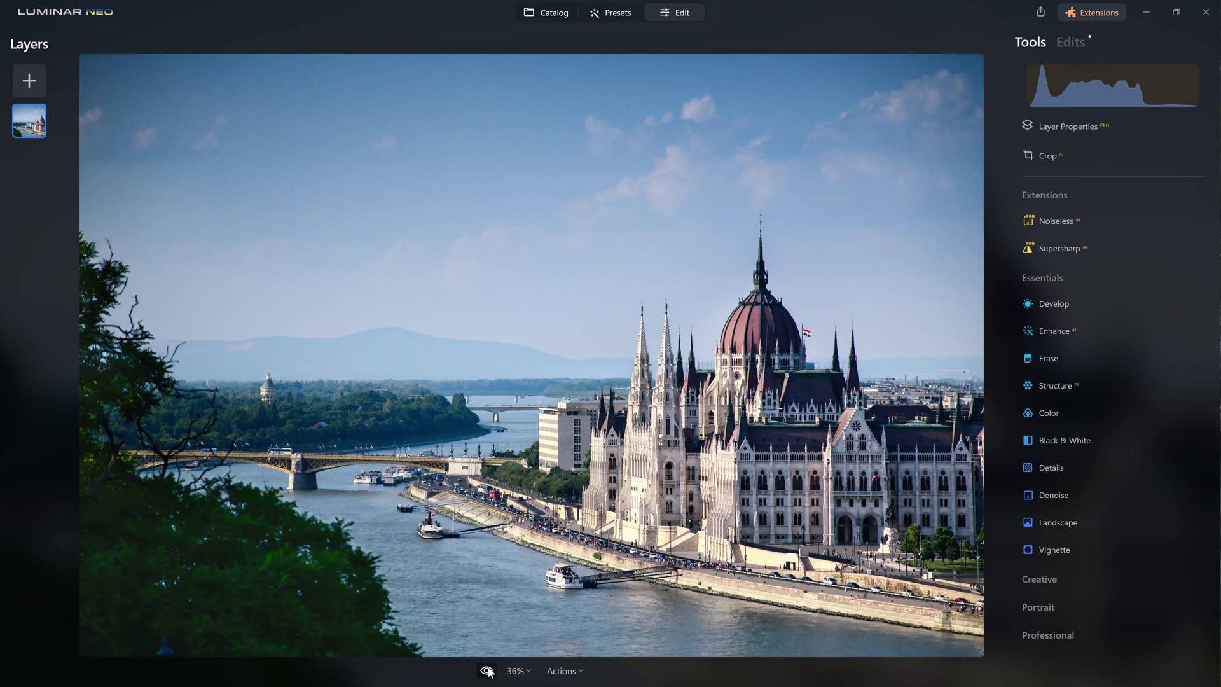
left_click(487, 671)
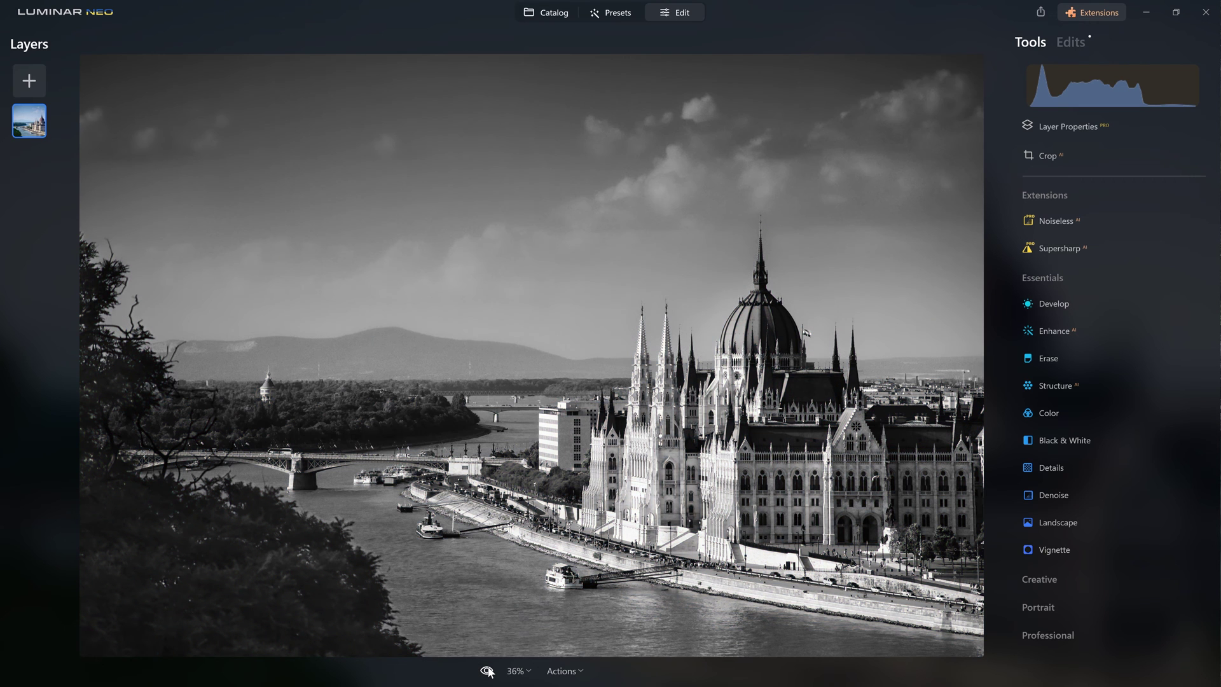
left_click(487, 671)
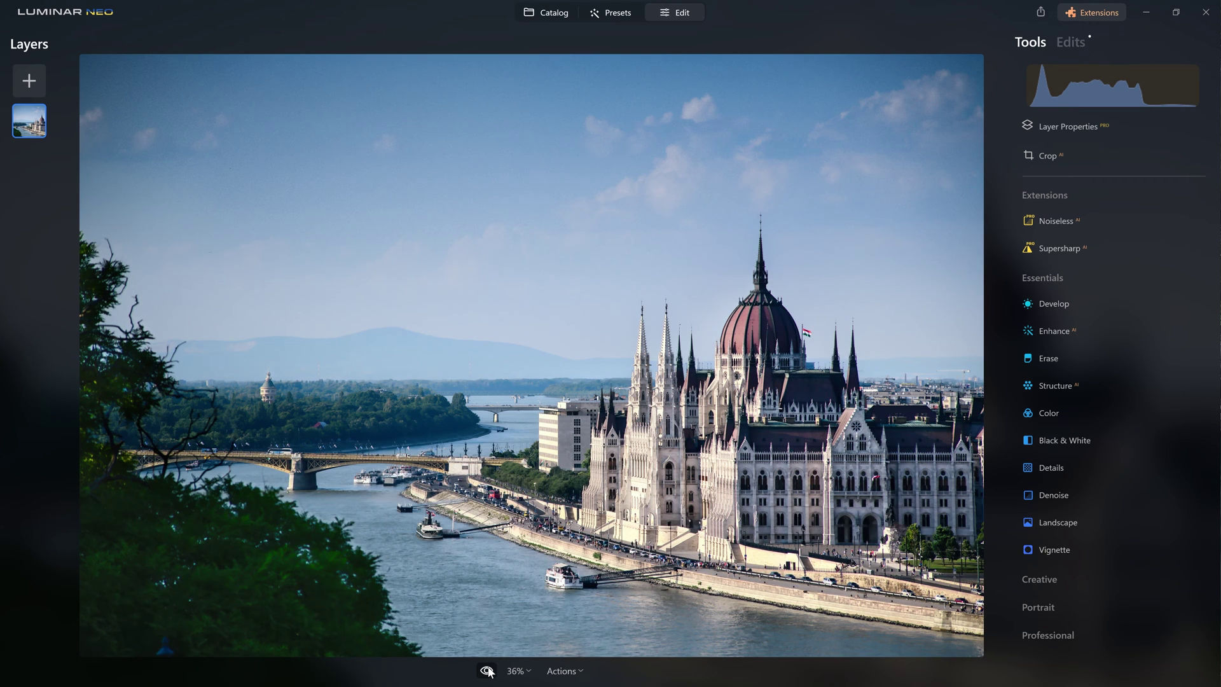
left_click(487, 671)
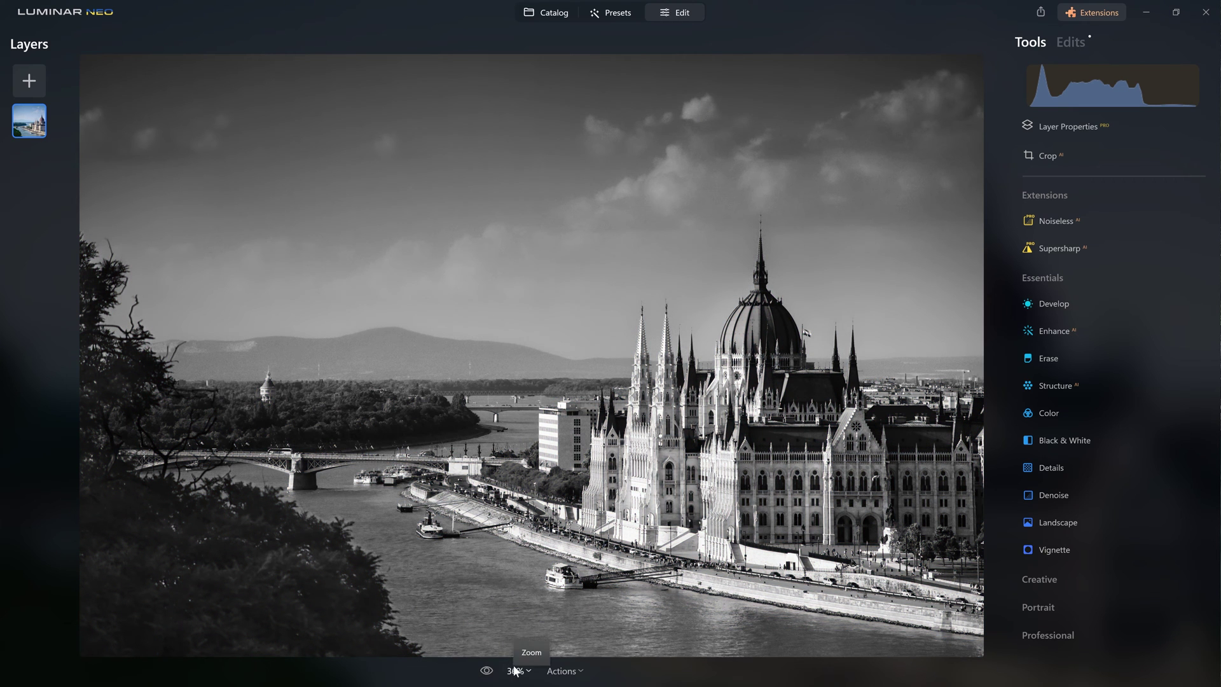
Raise Structure Amount to 100 and toggle the effect off and on to compare
left_click(1057, 387)
left_click_drag(1112, 453, 1200, 463)
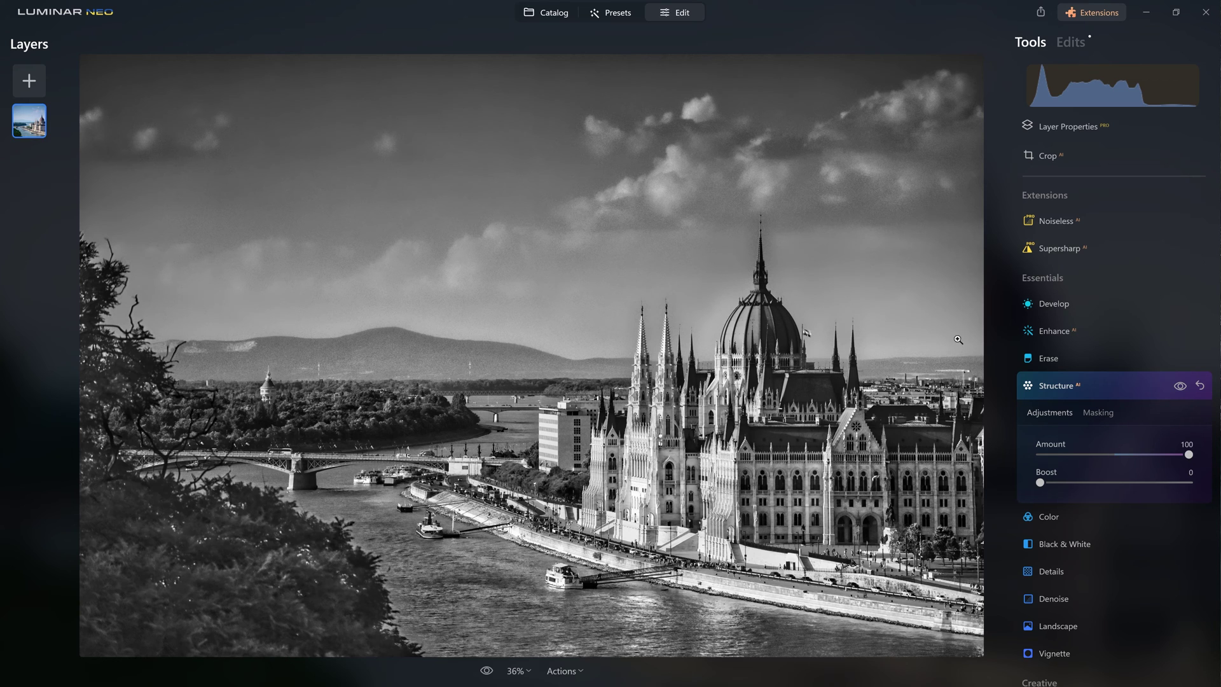
left_click(1180, 387)
left_click(1180, 386)
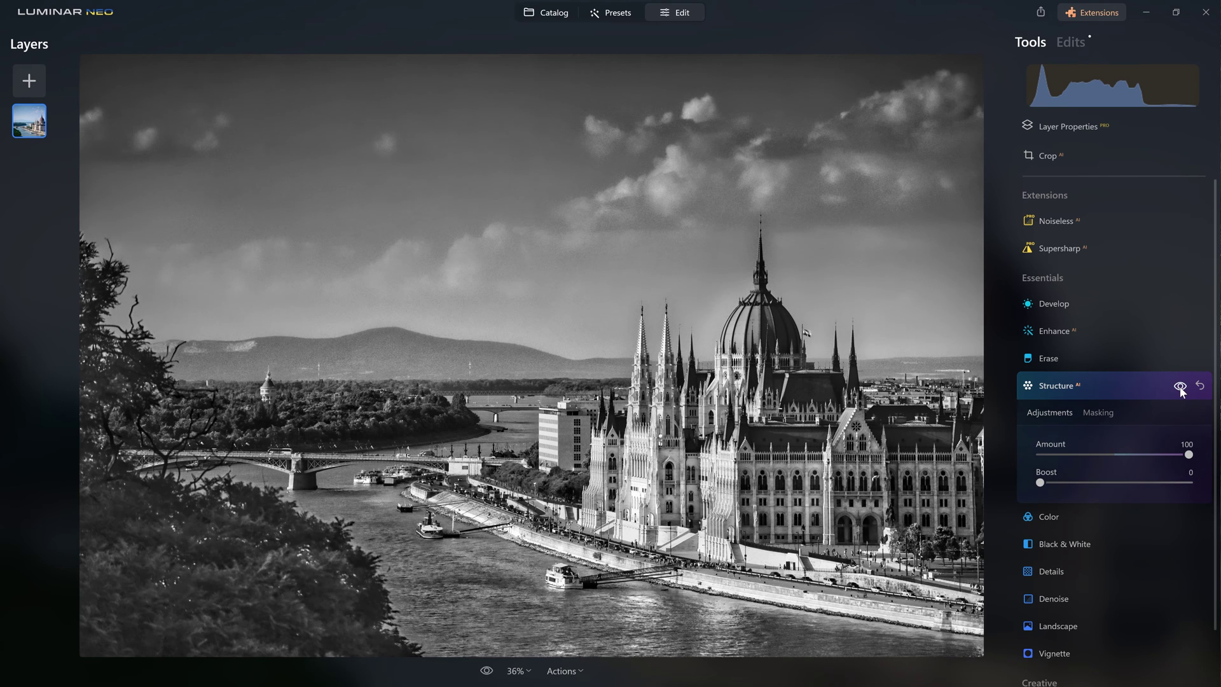
left_click(1180, 388)
left_click(1180, 388)
Brush-mask Structure at Size 112 over the treeline and the parliament's spires
left_click(1098, 413)
scroll(1100, 407, "down", 1)
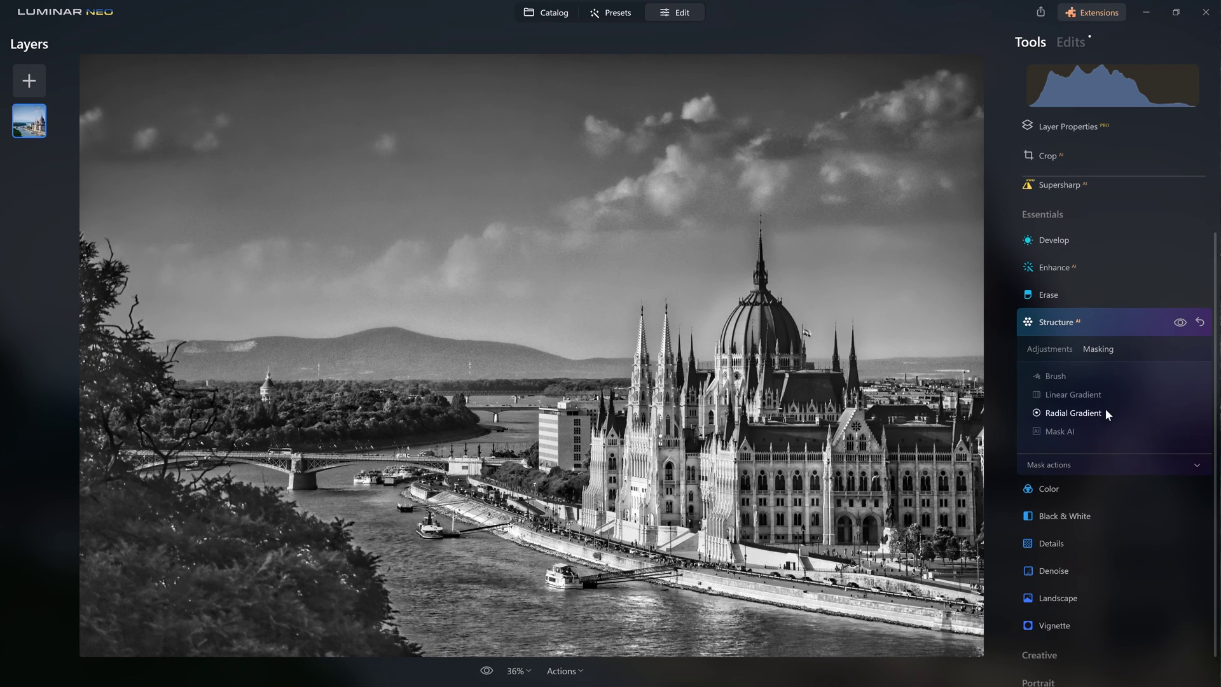
left_click(1049, 376)
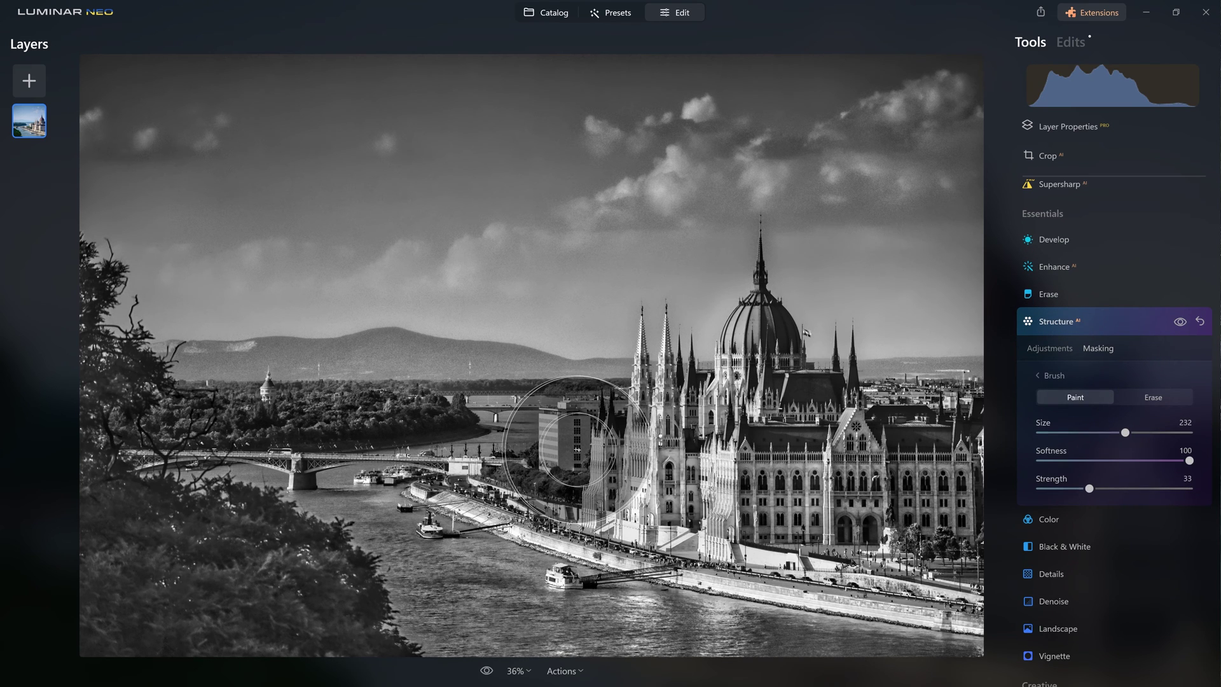
key("bracketleft")
key("bracketleft")
key("bracketleft")
mouse_move(407, 390)
left_mouse_down()
mouse_move(462, 403)
mouse_move(131, 403)
mouse_move(469, 416)
mouse_move(127, 410)
left_mouse_up()
left_click_drag(315, 408, 433, 410)
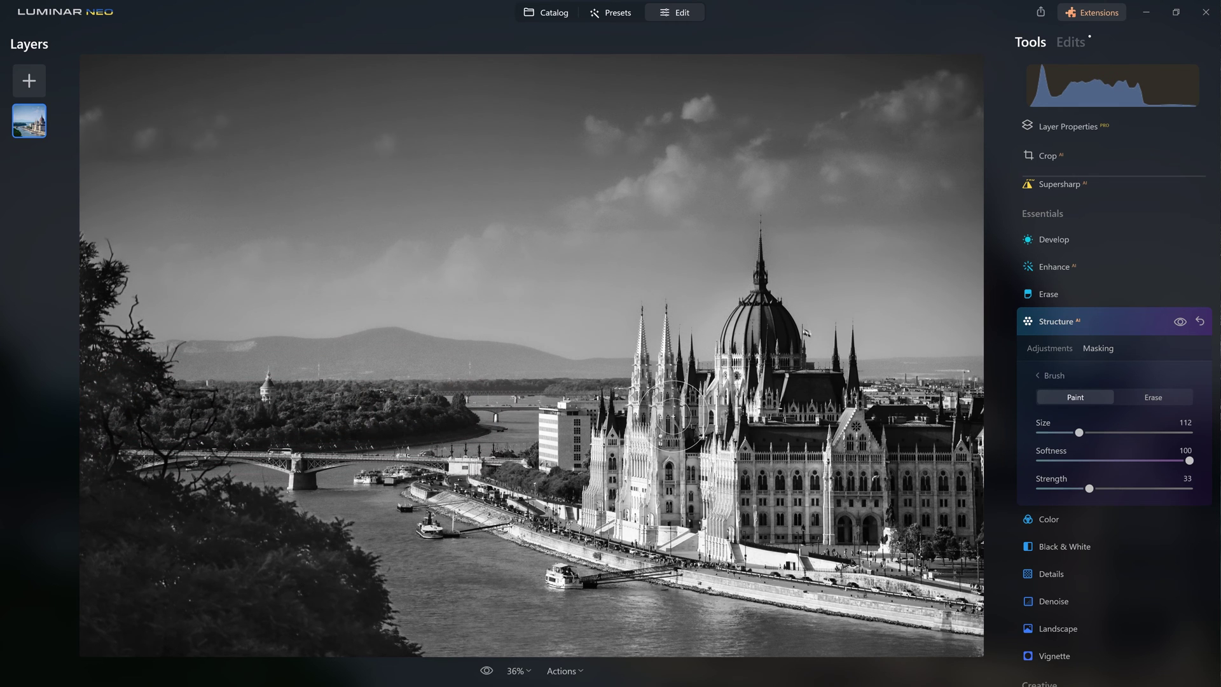
mouse_move(664, 454)
left_mouse_down()
mouse_move(658, 496)
mouse_move(742, 431)
mouse_move(518, 487)
mouse_move(772, 560)
mouse_move(952, 564)
mouse_move(971, 480)
mouse_move(814, 409)
mouse_move(778, 522)
mouse_move(839, 421)
mouse_move(987, 495)
mouse_move(994, 475)
mouse_move(929, 541)
left_mouse_up()
left_click_drag(827, 559, 481, 466)
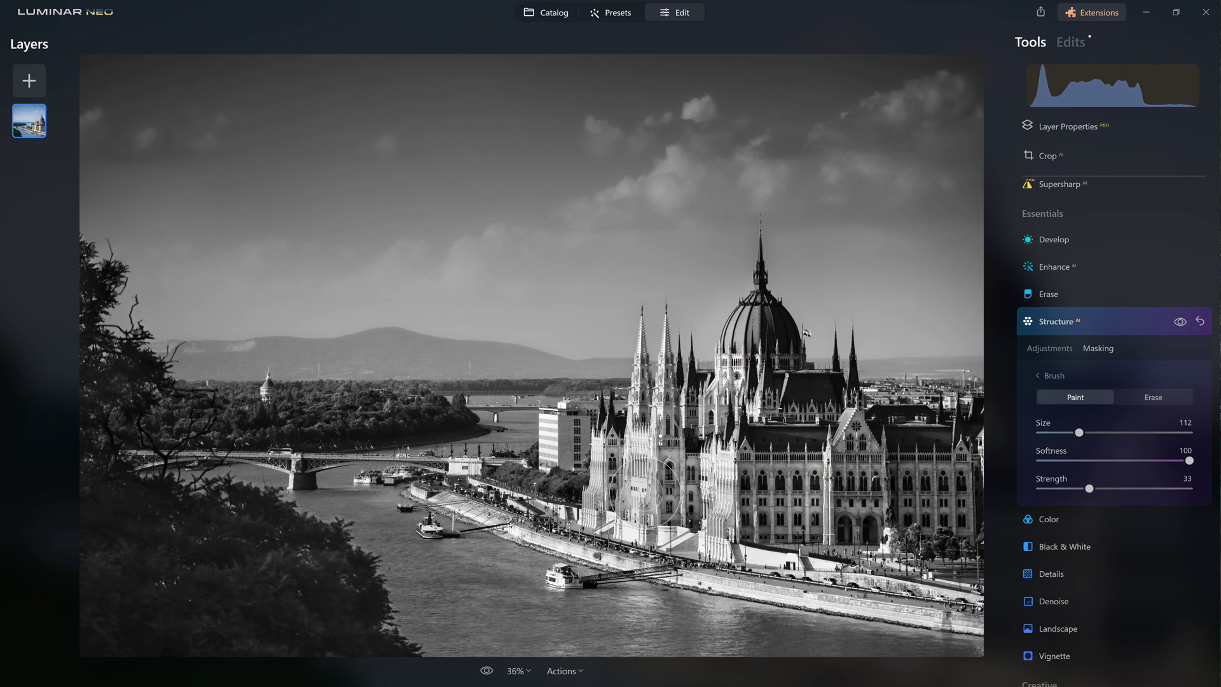
left_click(1096, 327)
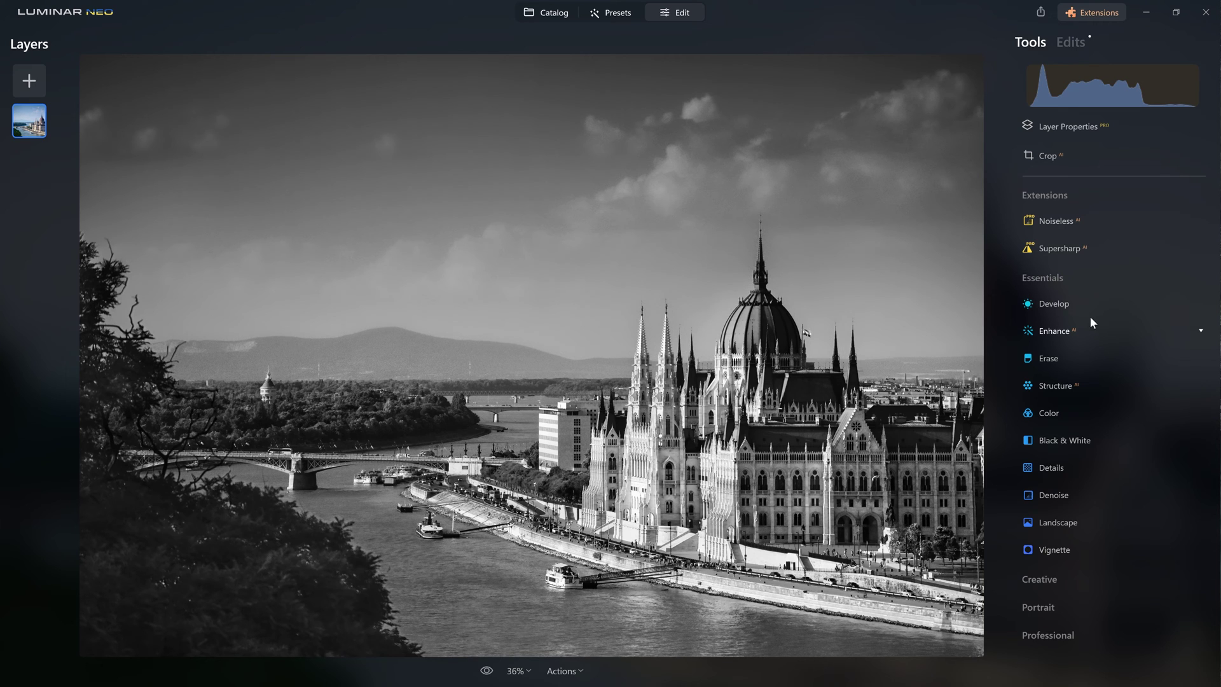
In Develop's Curves, lift the upper part of the curve to brighten highlights
left_click(1072, 302)
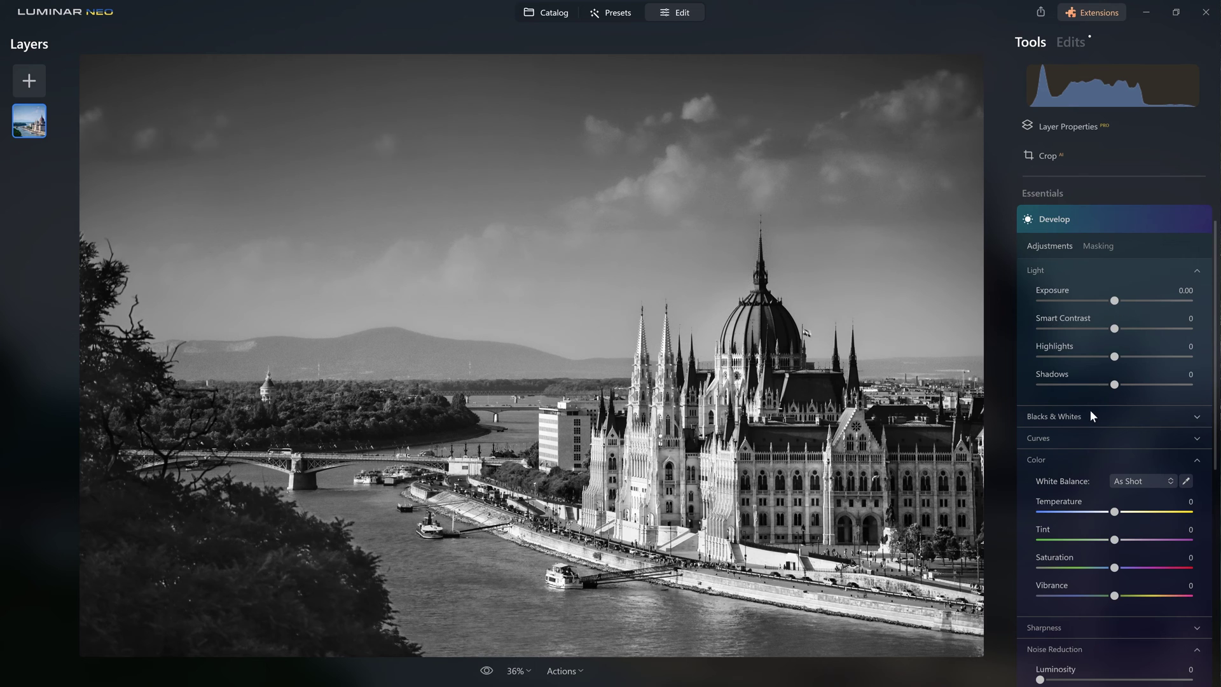
left_click(1081, 439)
scroll(1089, 445, "down", 3)
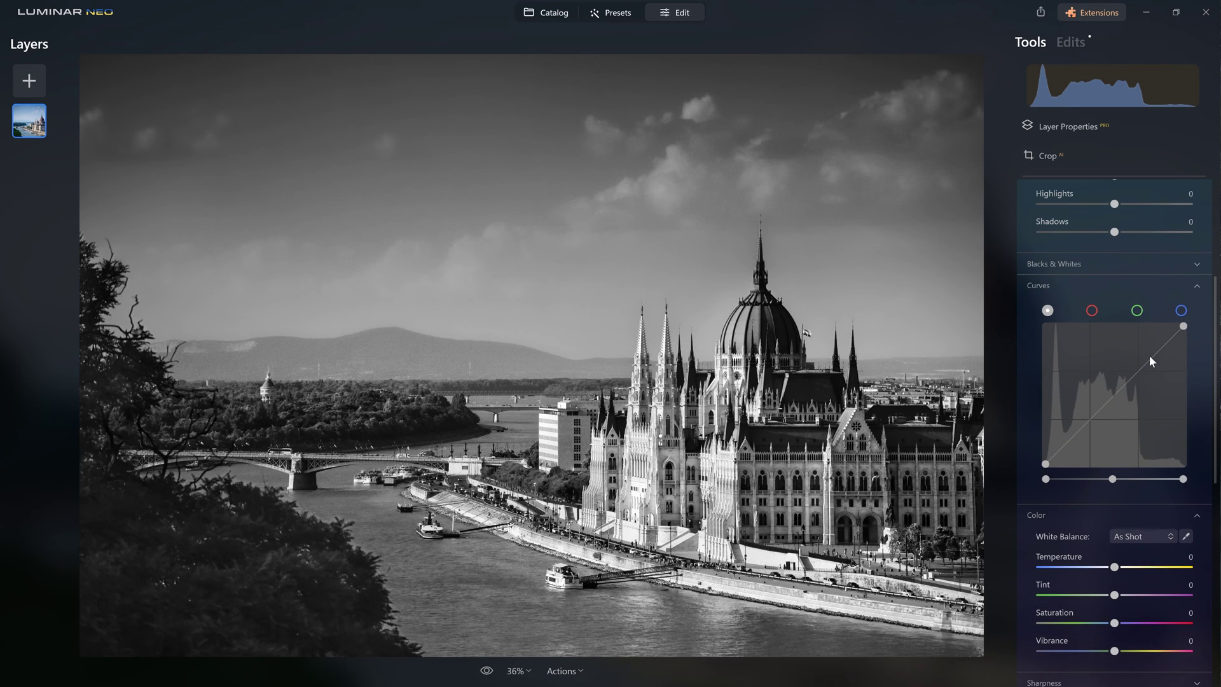
mouse_move(1150, 358)
left_mouse_down()
mouse_move(1150, 336)
mouse_move(1156, 349)
left_mouse_up()
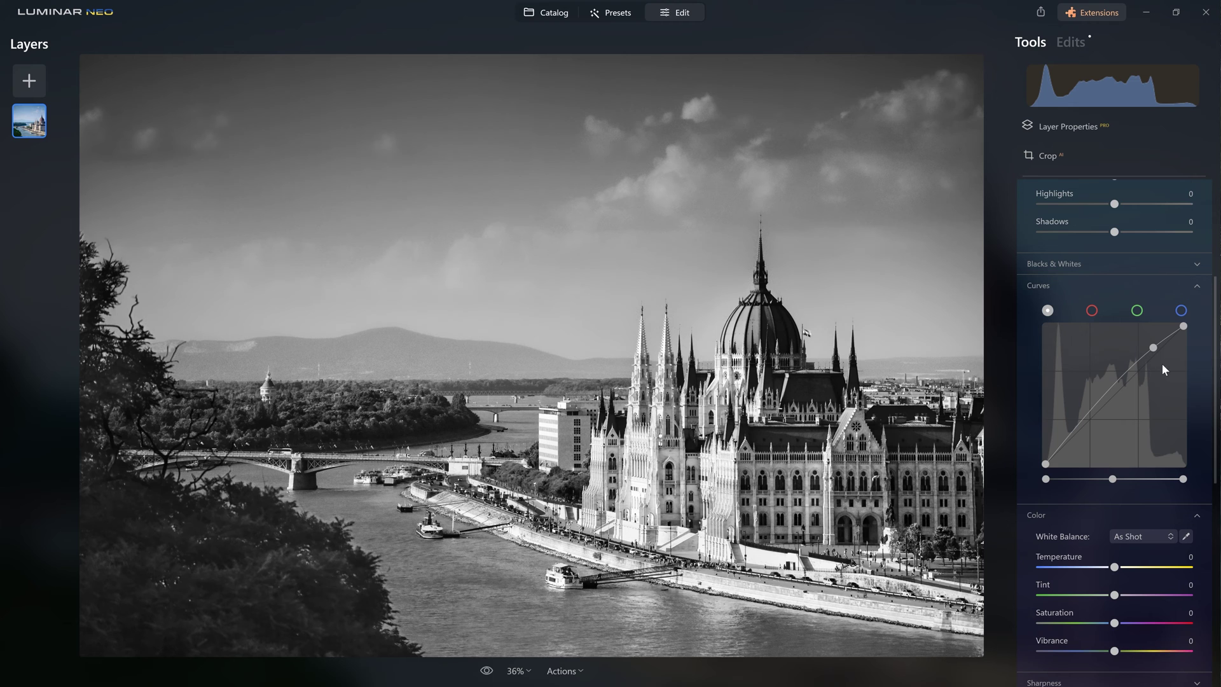
left_click_drag(1153, 347, 1153, 349)
Add a midpoint and a shadow point, raising mids and lowering shadows into an S-curve
left_click(1112, 384)
mouse_move(1112, 384)
left_mouse_down()
mouse_move(1128, 405)
mouse_move(1120, 366)
mouse_move(1121, 390)
left_mouse_up()
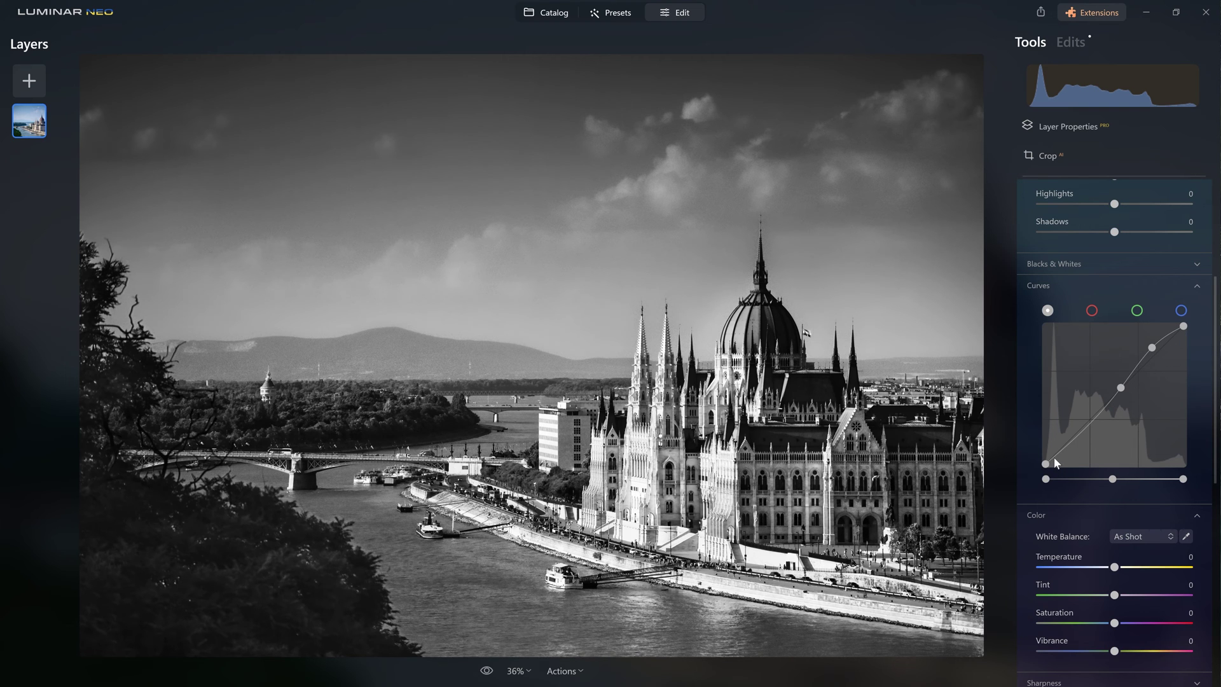
mouse_move(1121, 389)
left_mouse_down()
mouse_move(1114, 370)
mouse_move(1130, 402)
mouse_move(1120, 395)
left_mouse_up()
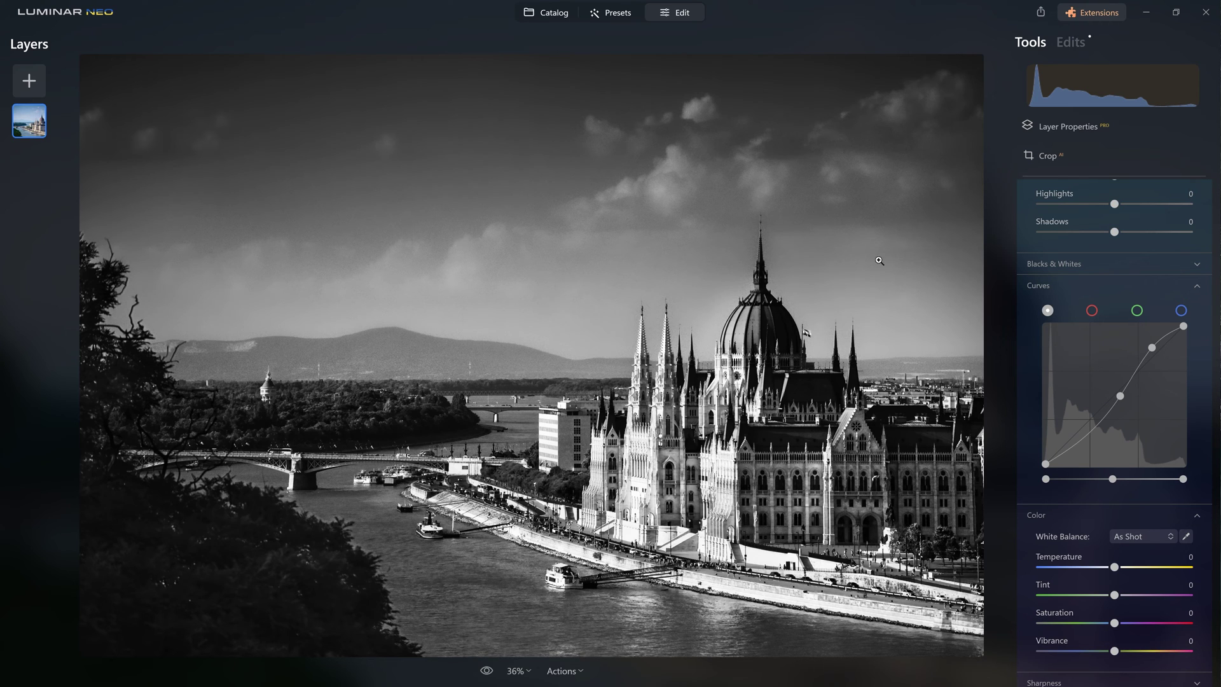
left_click(1085, 437)
left_click_drag(1086, 441, 1081, 439)
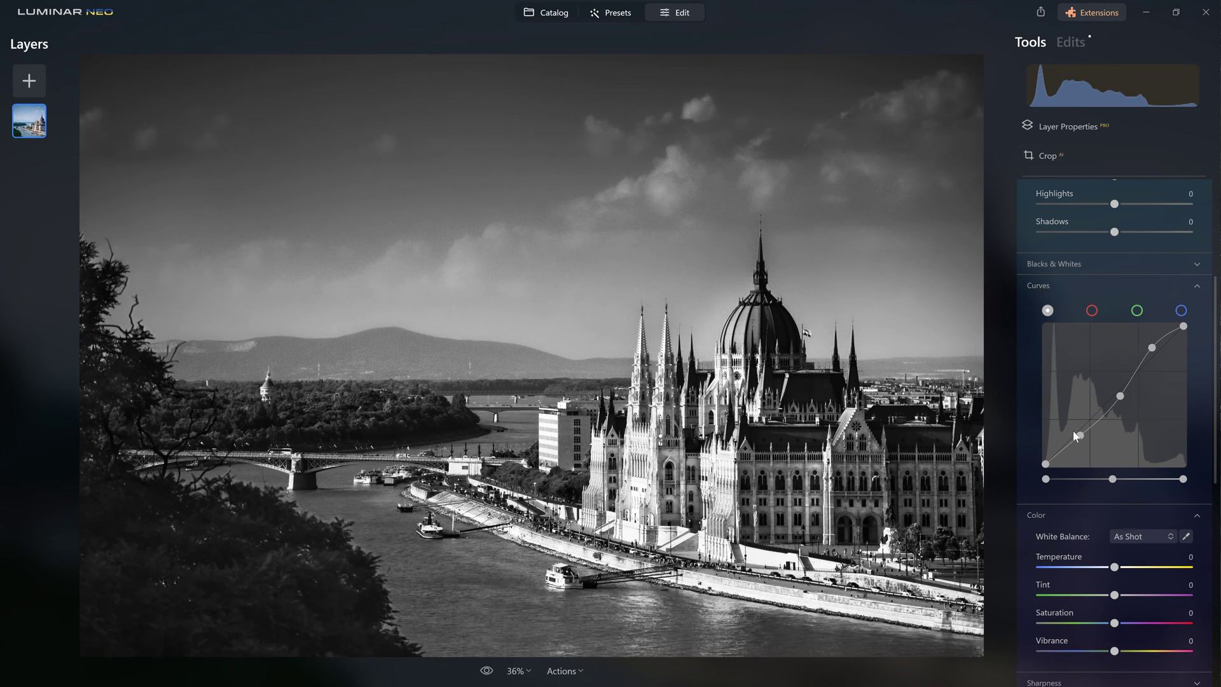
left_click_drag(1085, 438, 1082, 436)
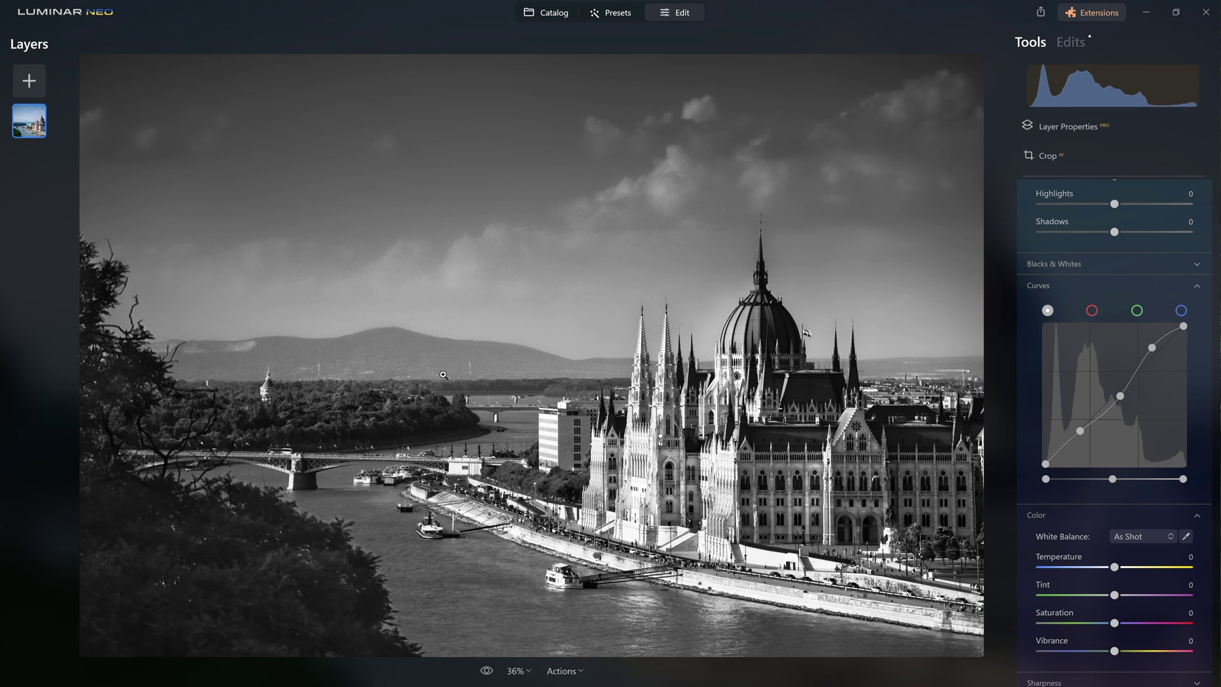
left_click(1085, 292)
scroll(1086, 291, "up", 3)
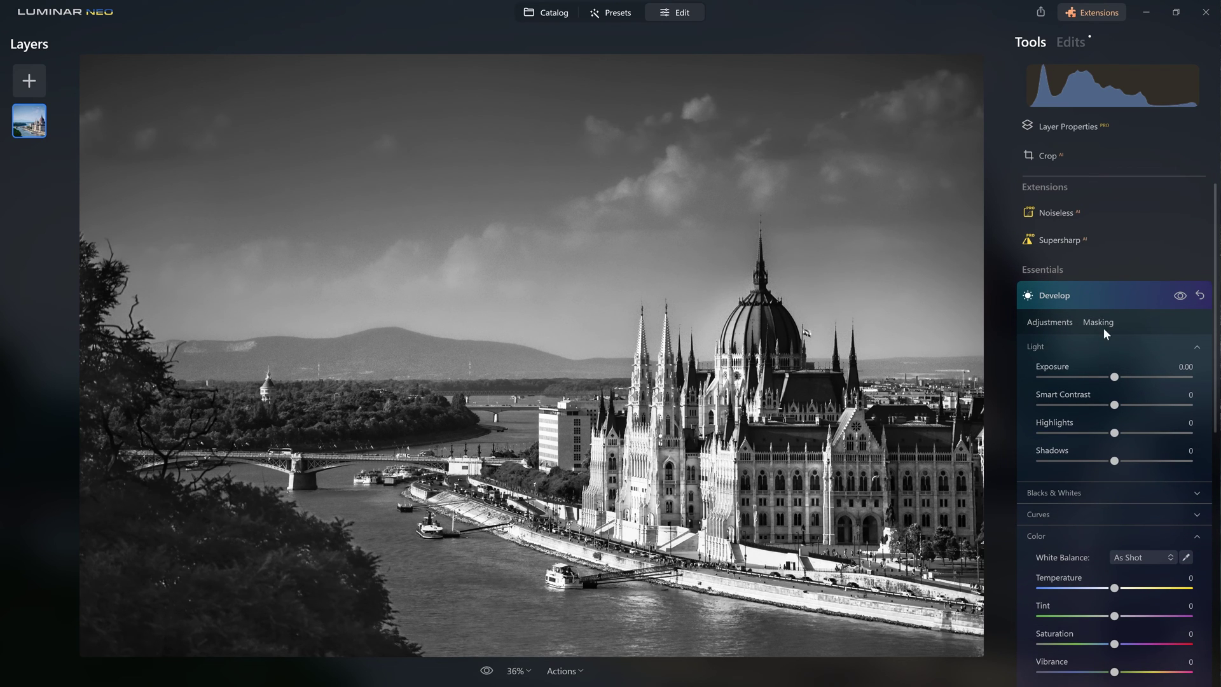
Reopen Develop and check its entry in the Edits list before returning to Tools
left_click(1114, 295)
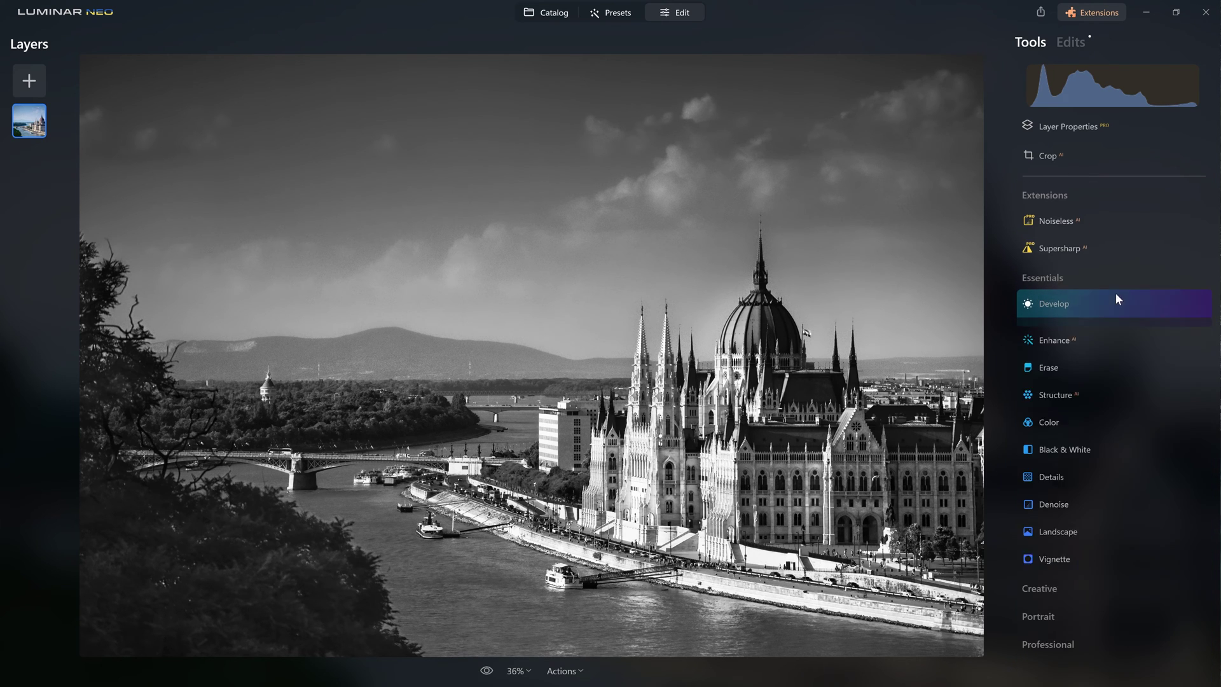
left_click(1064, 308)
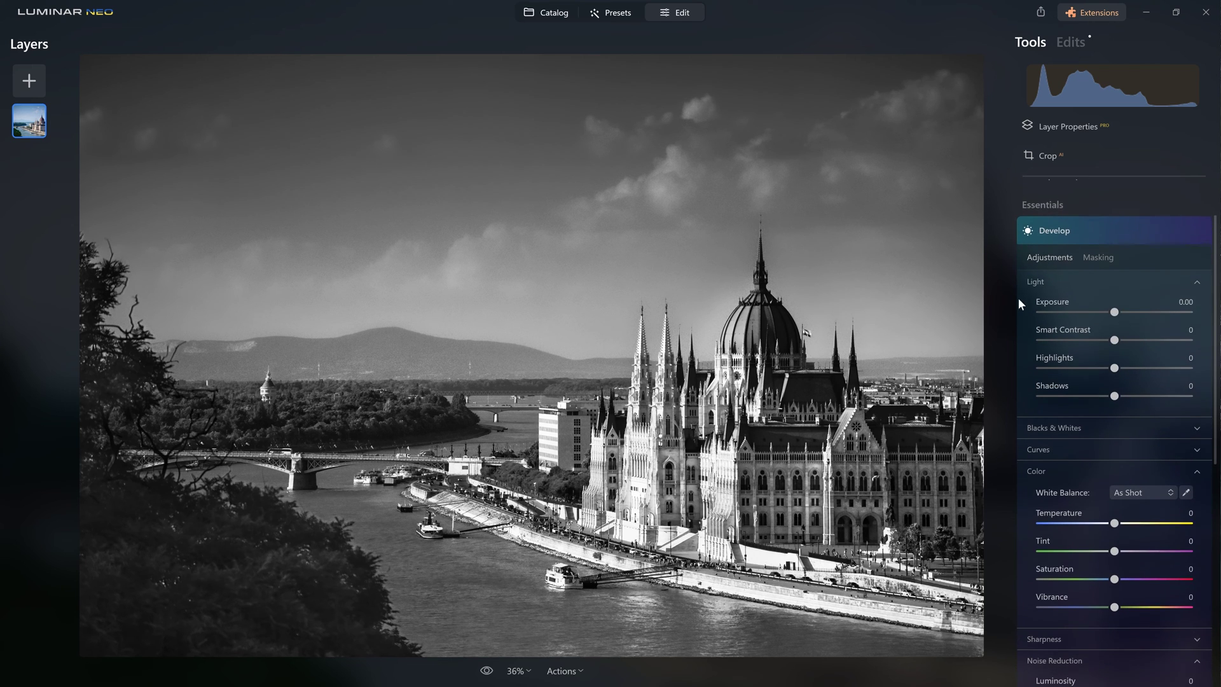
left_click(1071, 42)
left_click(1081, 79)
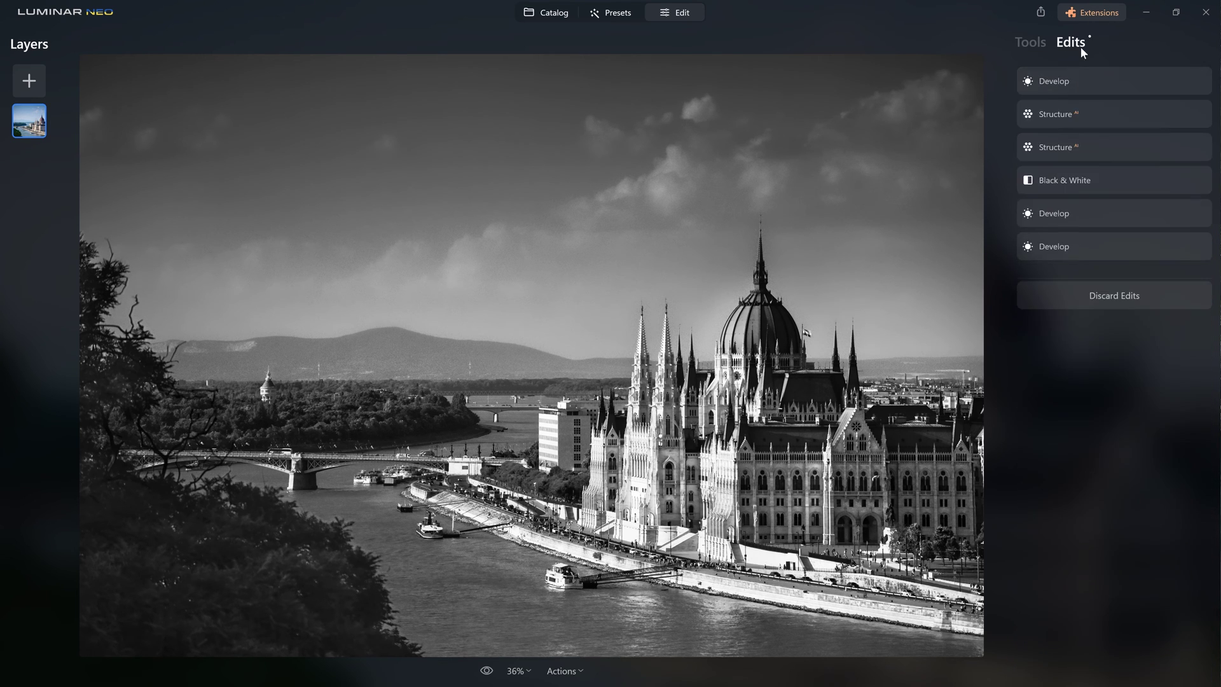
left_click(1120, 187)
left_click(1067, 307)
Steepen the tone curve by pulling the shadows down and lifting the highlights
scroll(1100, 500, "down", 2)
scroll(1102, 502, "down", 1)
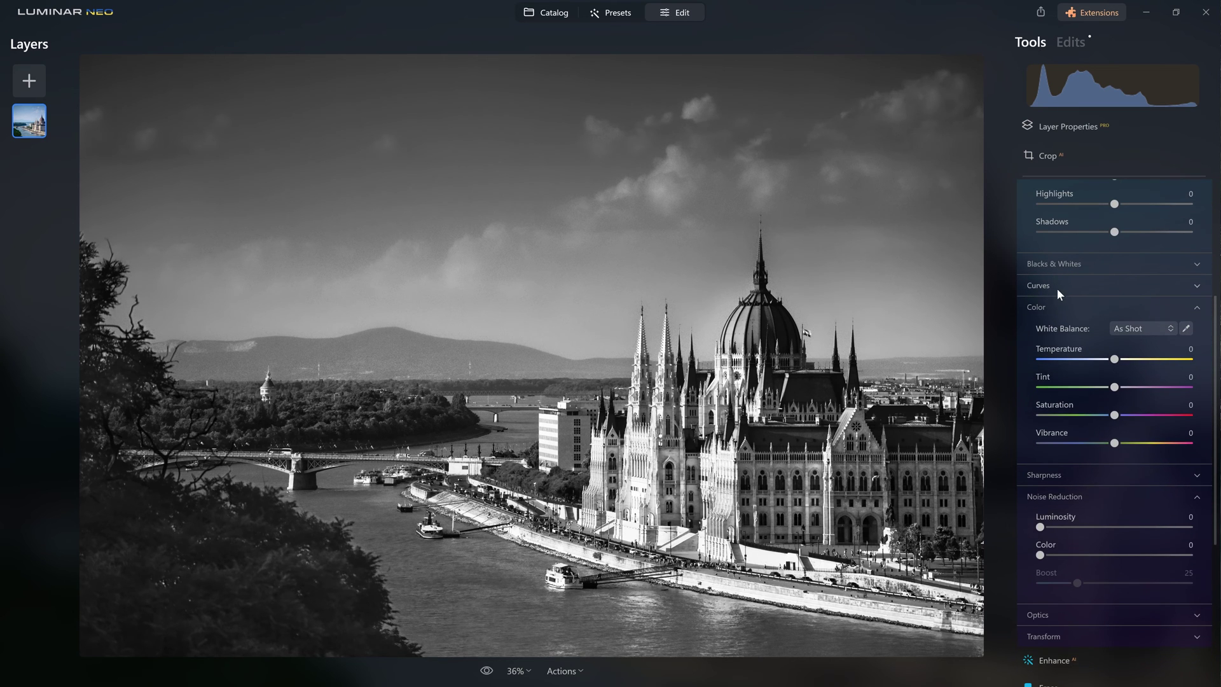
left_click(1054, 286)
left_click_drag(1103, 410, 1074, 441)
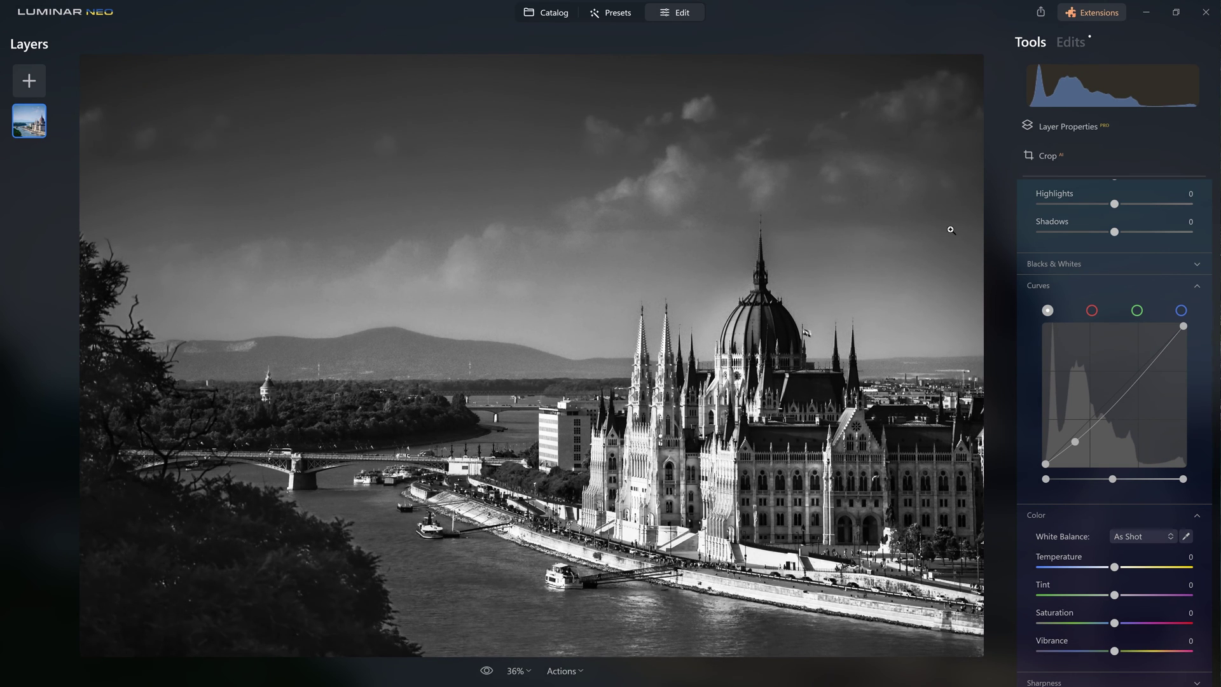
left_click_drag(1138, 379, 1135, 375)
left_click_drag(1075, 443, 1089, 441)
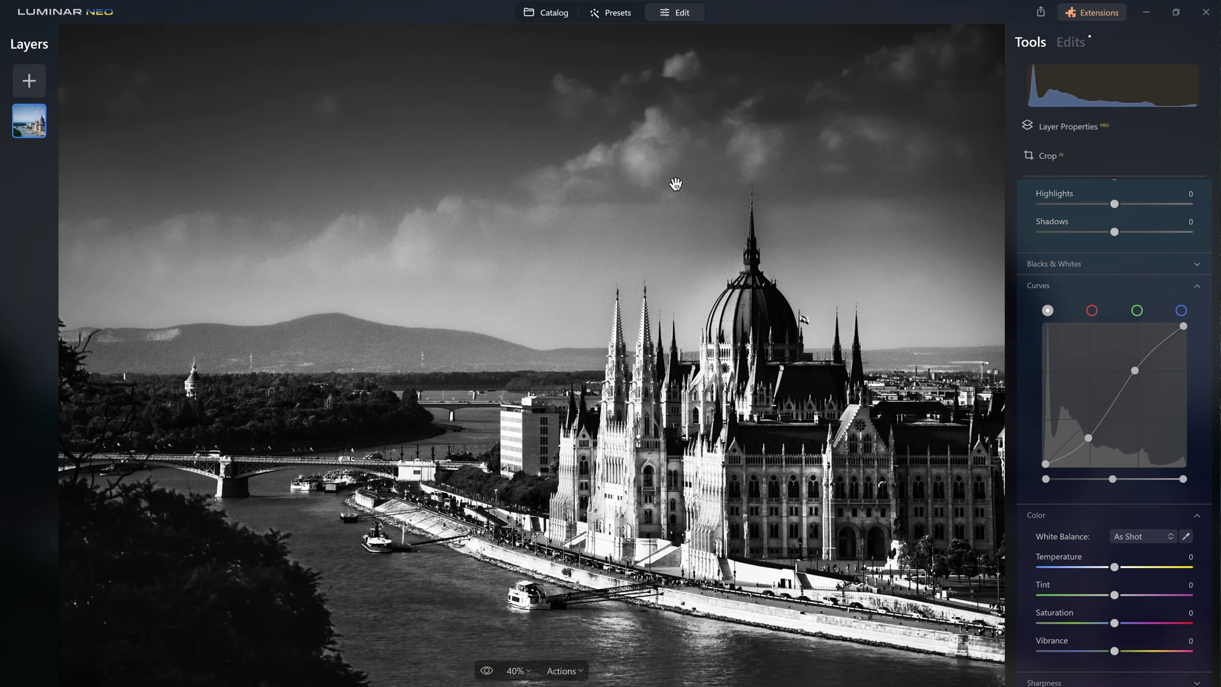
Restrict the Develop adjustment to the sky with an AI sky mask
scroll(1138, 324, "up", 5)
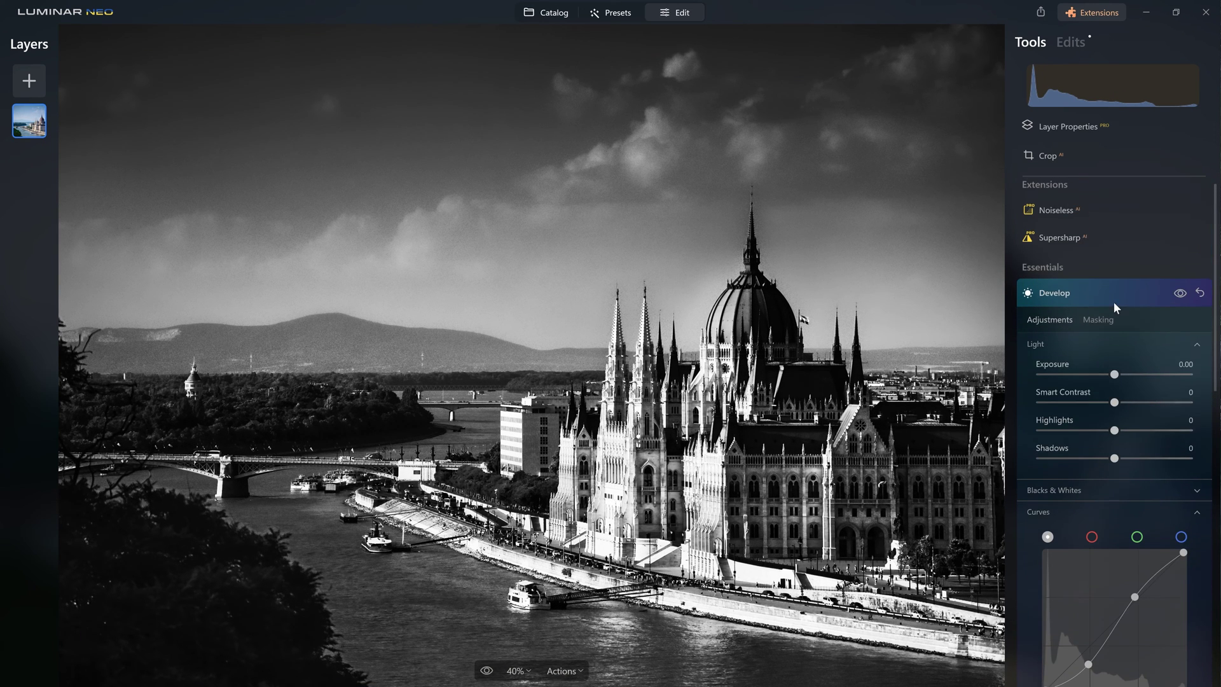
left_click(1107, 323)
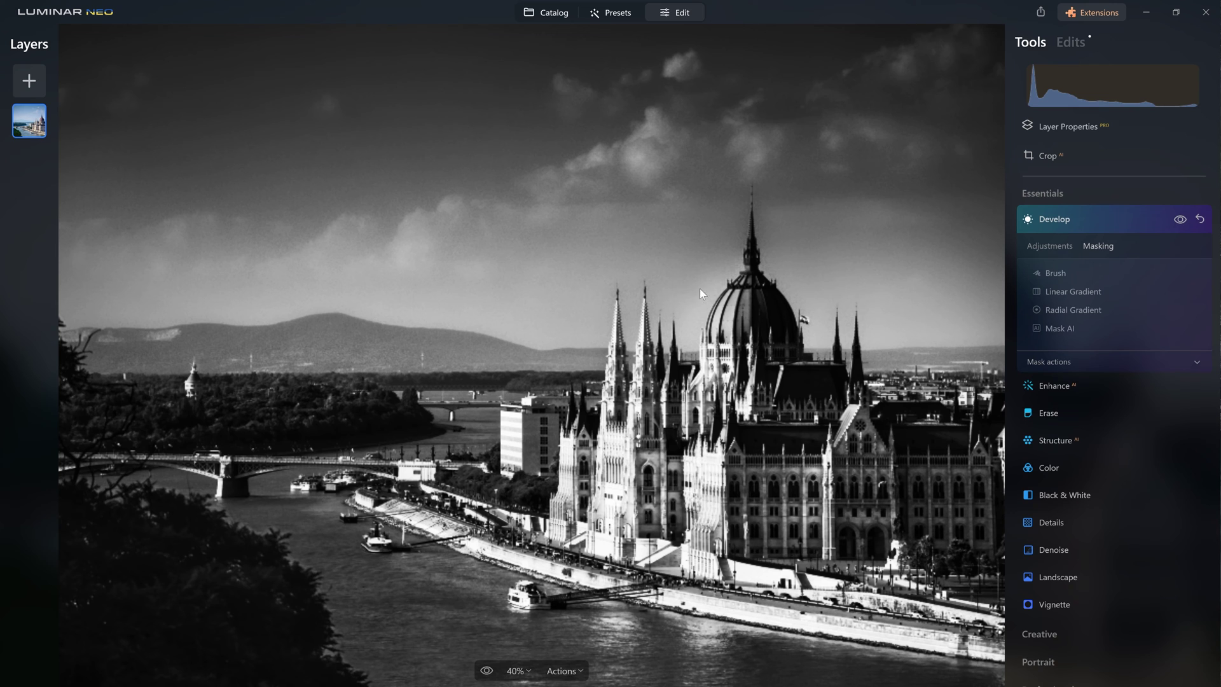
left_click(1060, 328)
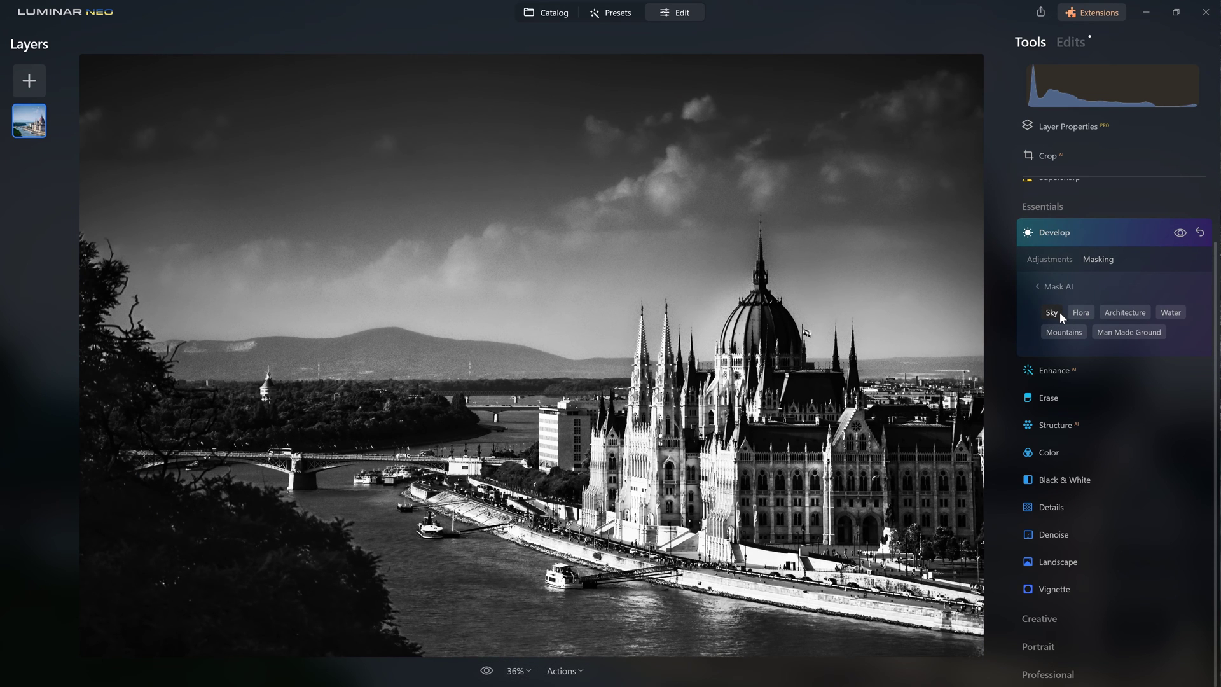
left_click(1052, 312)
left_click(1052, 260)
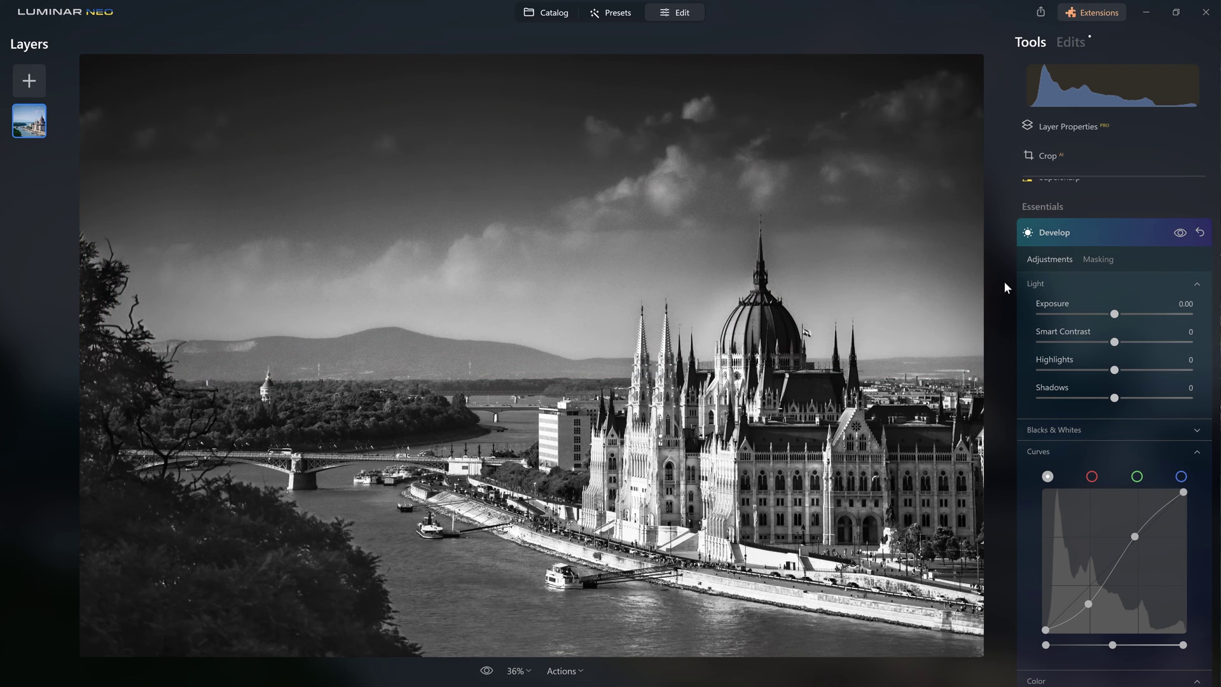
Toggle Develop off and on several times to compare, leaving it on, then collapse it
left_click(1180, 233)
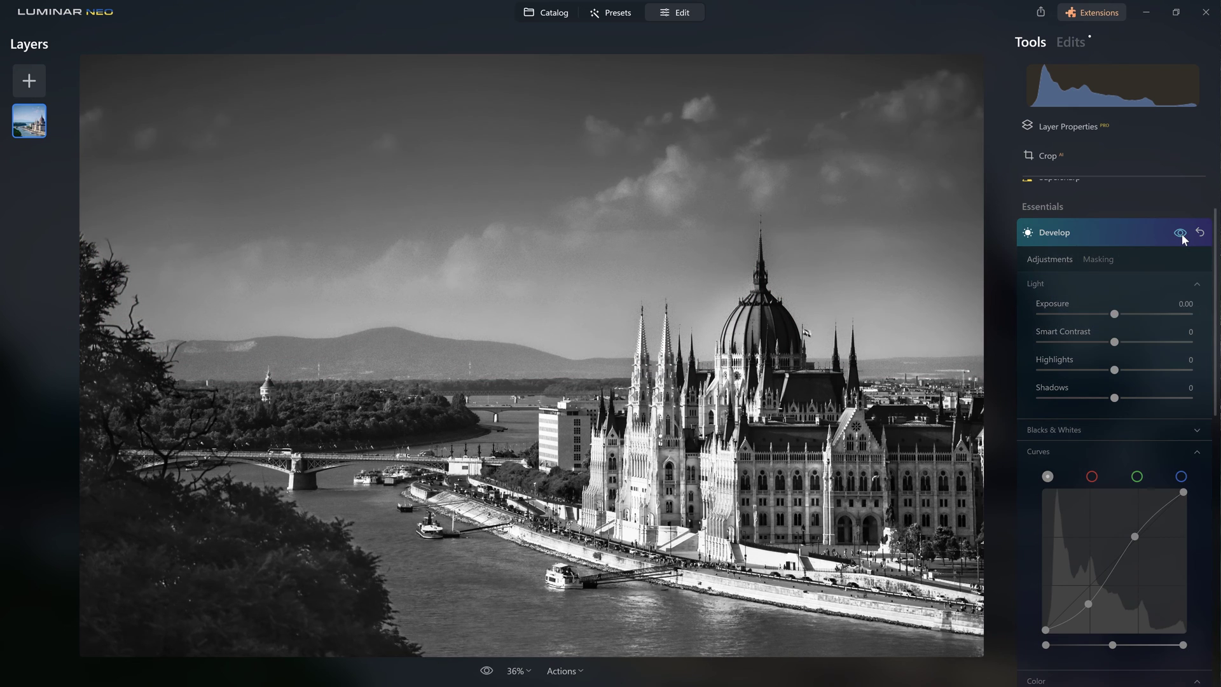
left_click(1181, 234)
left_click(1181, 233)
left_click(1181, 233)
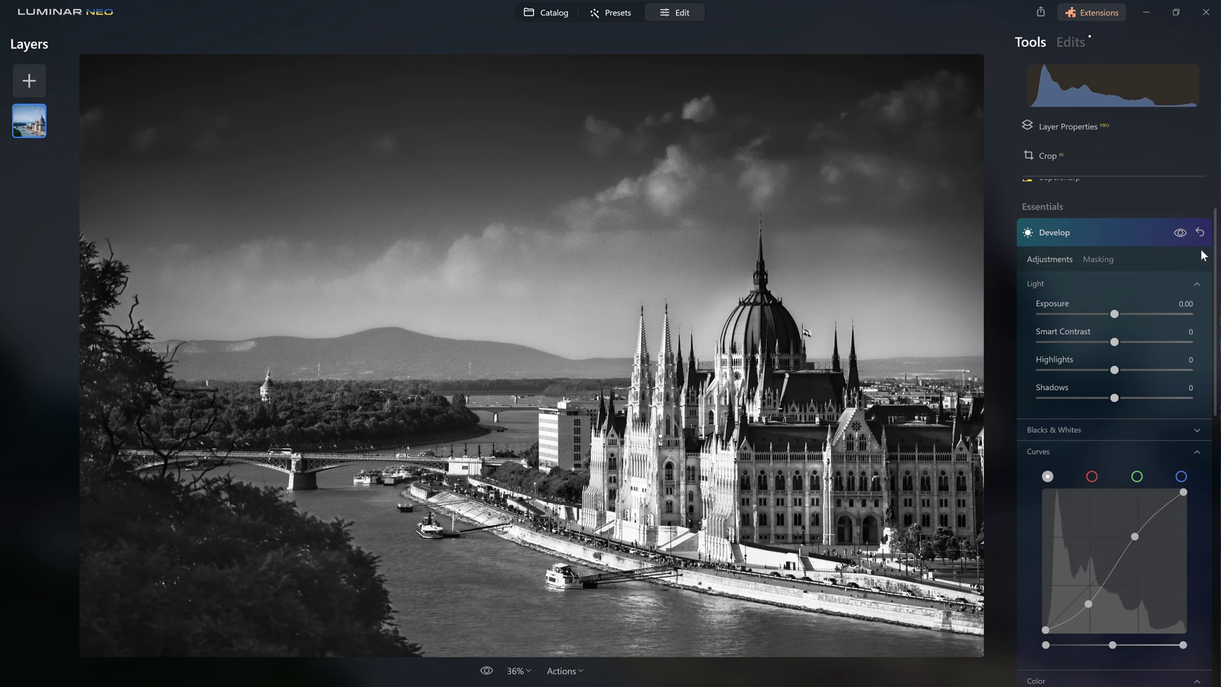
left_click(1180, 236)
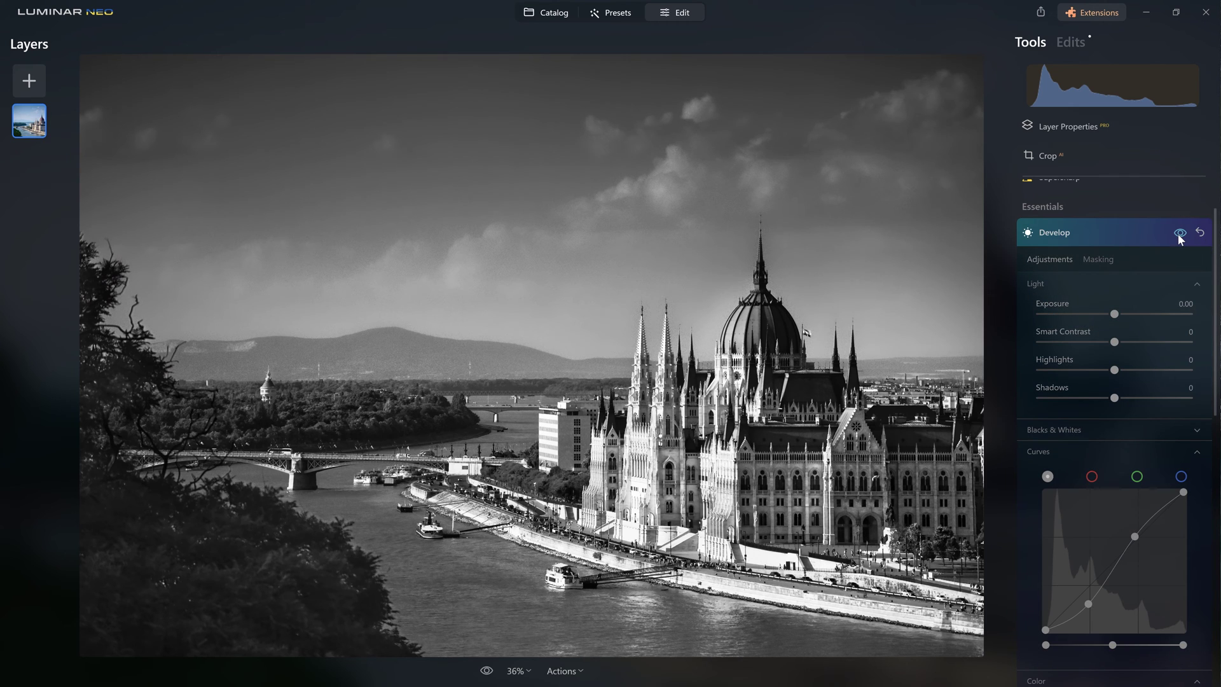
left_click(1180, 234)
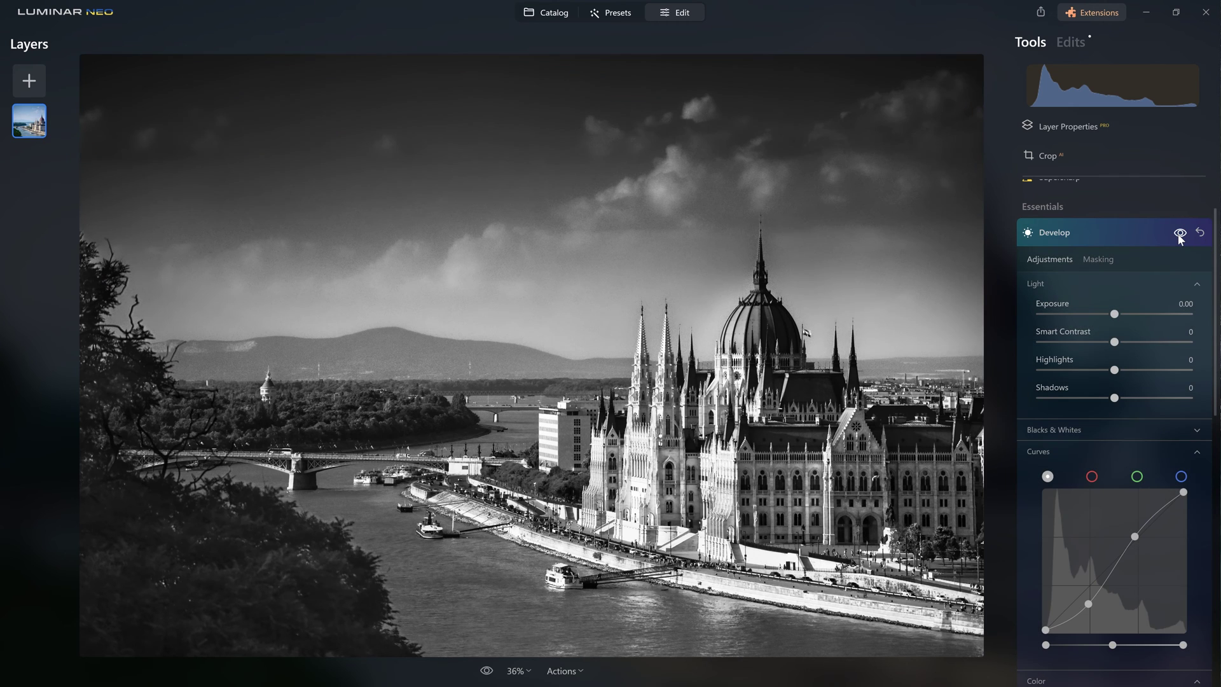
left_click(1054, 244)
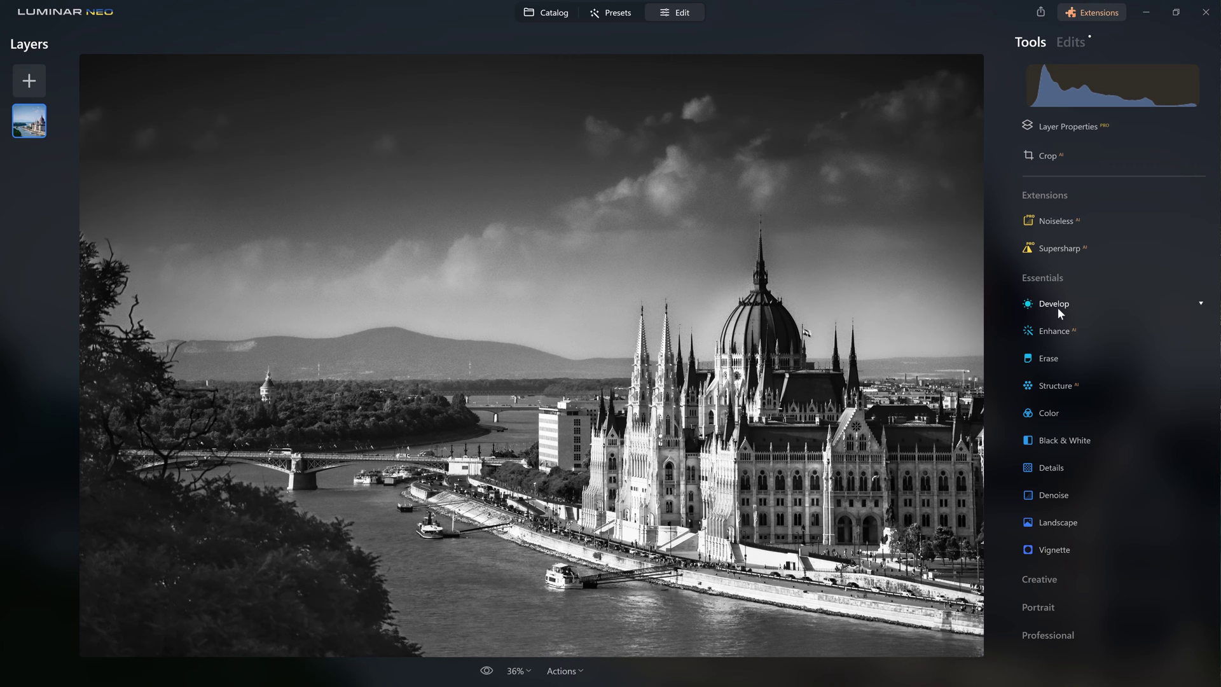
Set Enhance Accent to 100 and toggle the effect to compare
left_click(1063, 324)
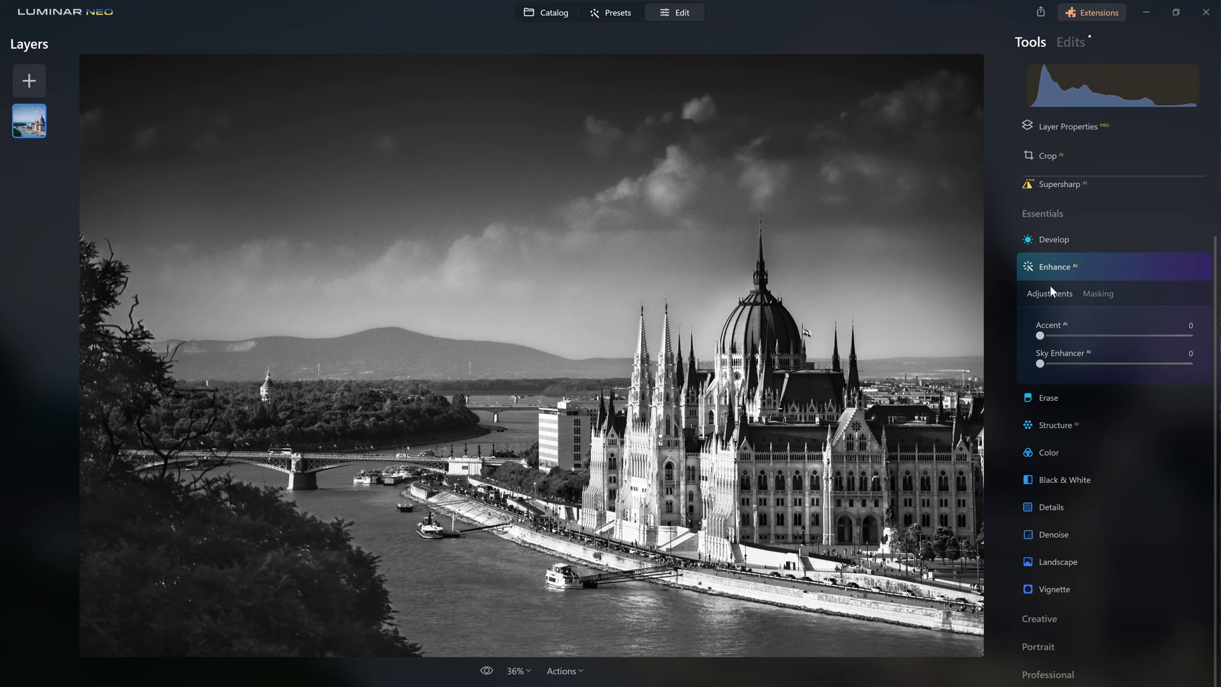
left_click_drag(1040, 336, 1189, 336)
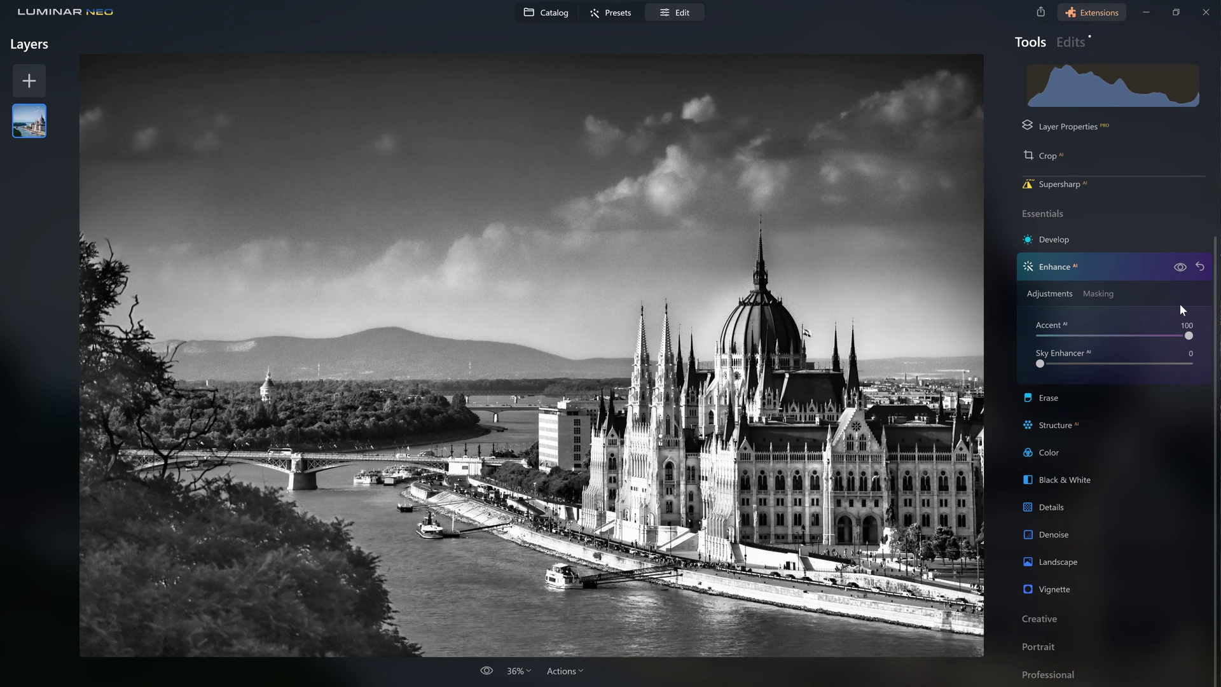
left_click(1177, 270)
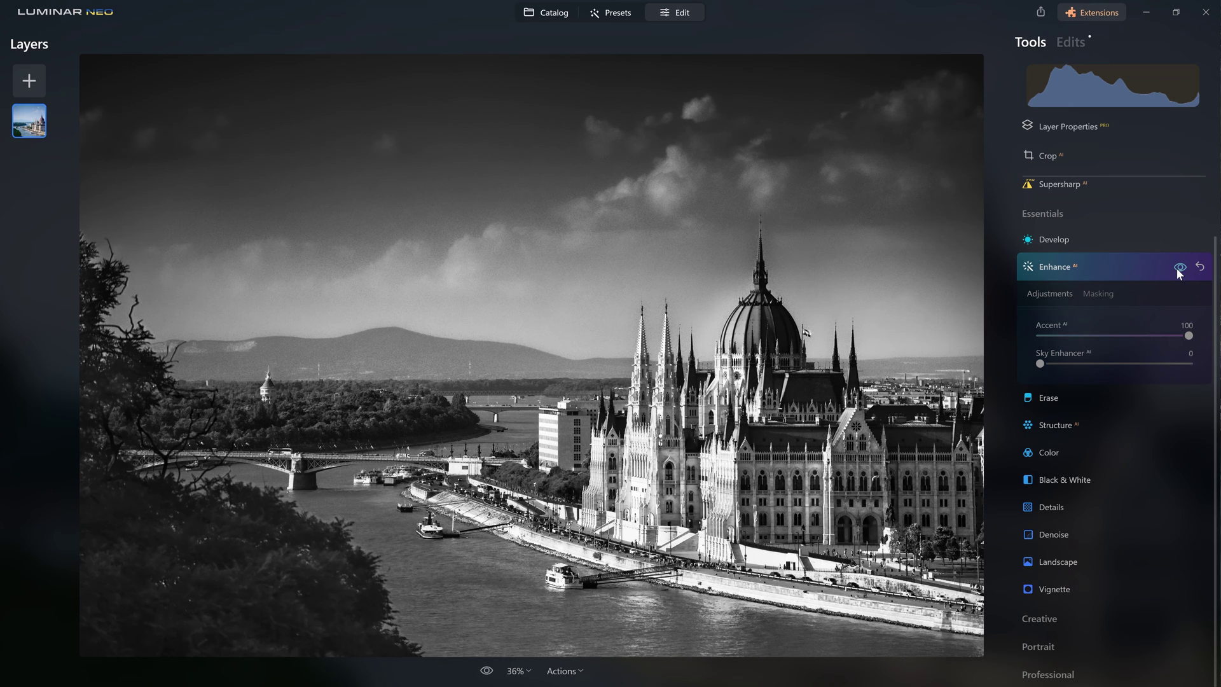
left_click(1176, 268)
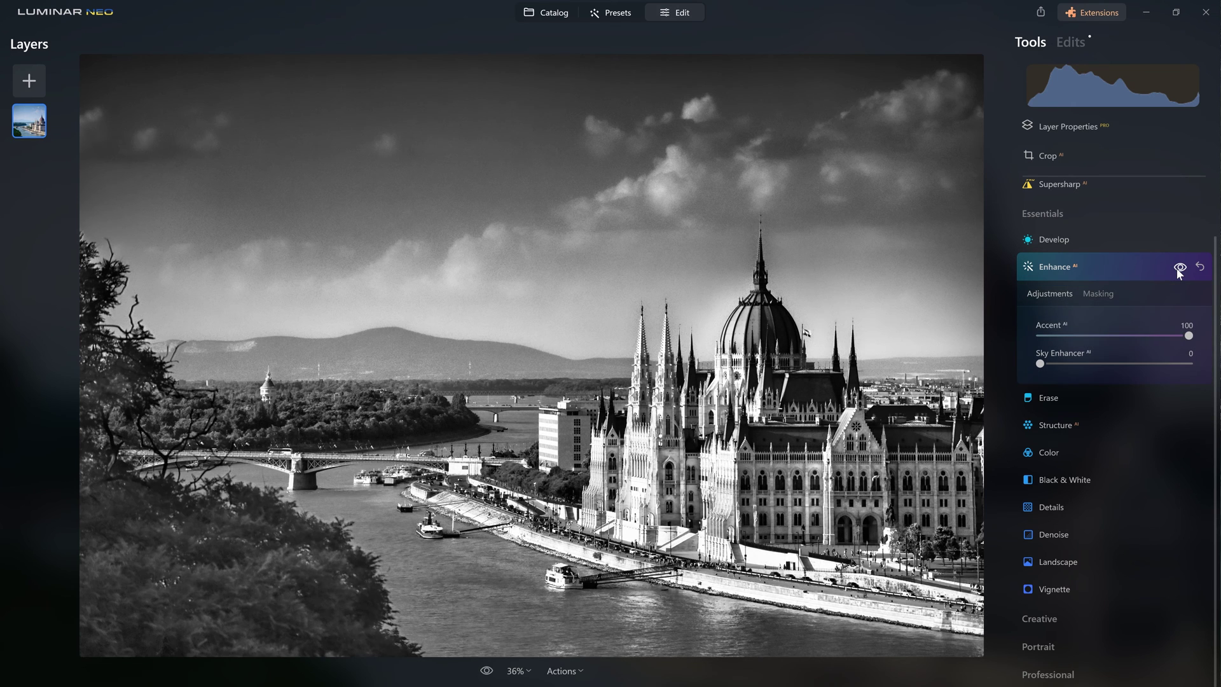
left_click(1177, 270)
left_click(1177, 268)
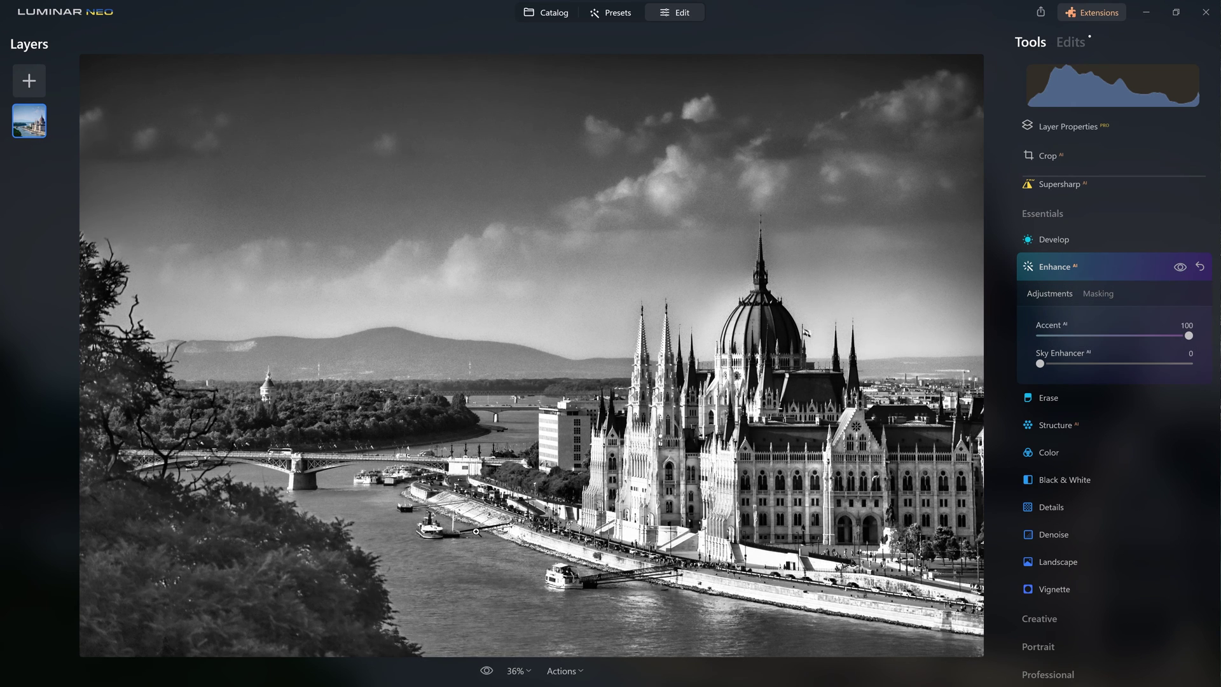
Mask the Enhance effect to the river water with Mask AI
left_click(1109, 293)
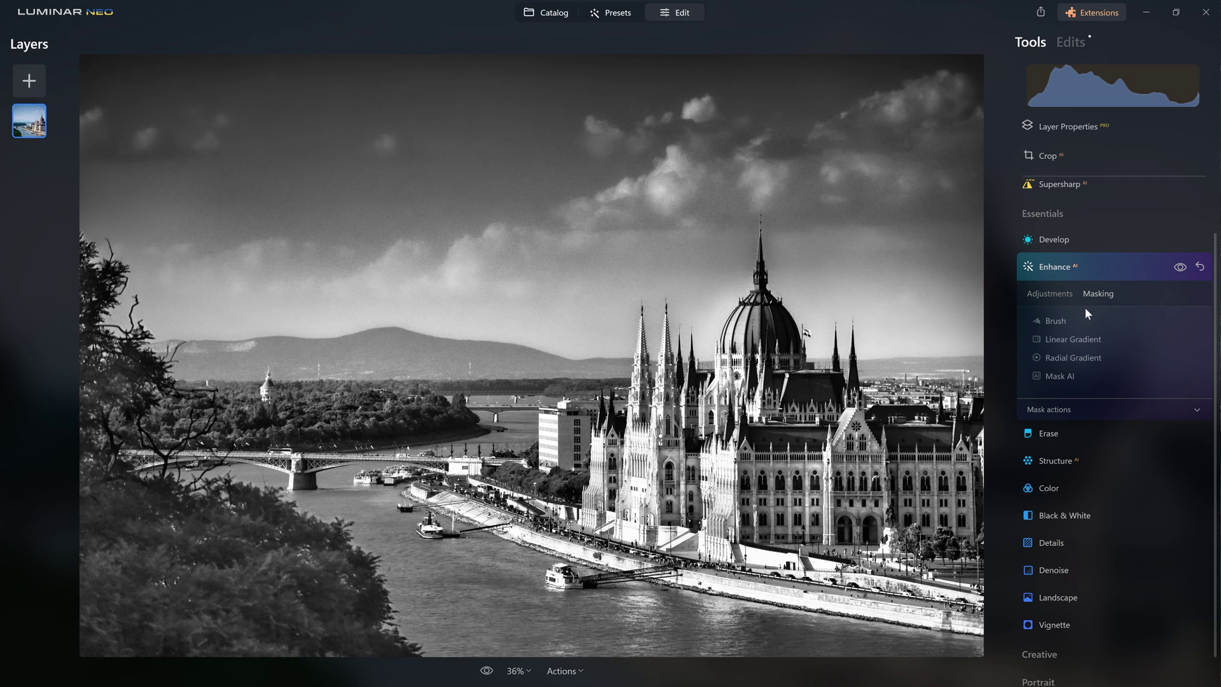
left_click(1057, 320)
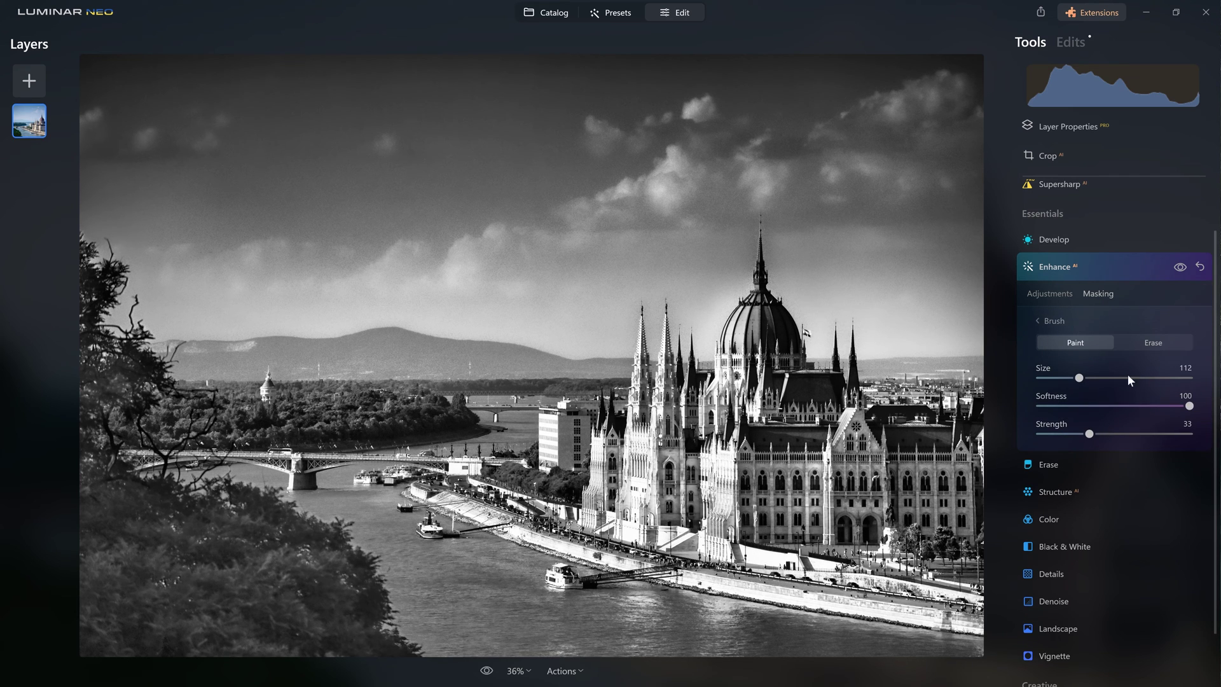
left_click(1058, 321)
left_click(1067, 380)
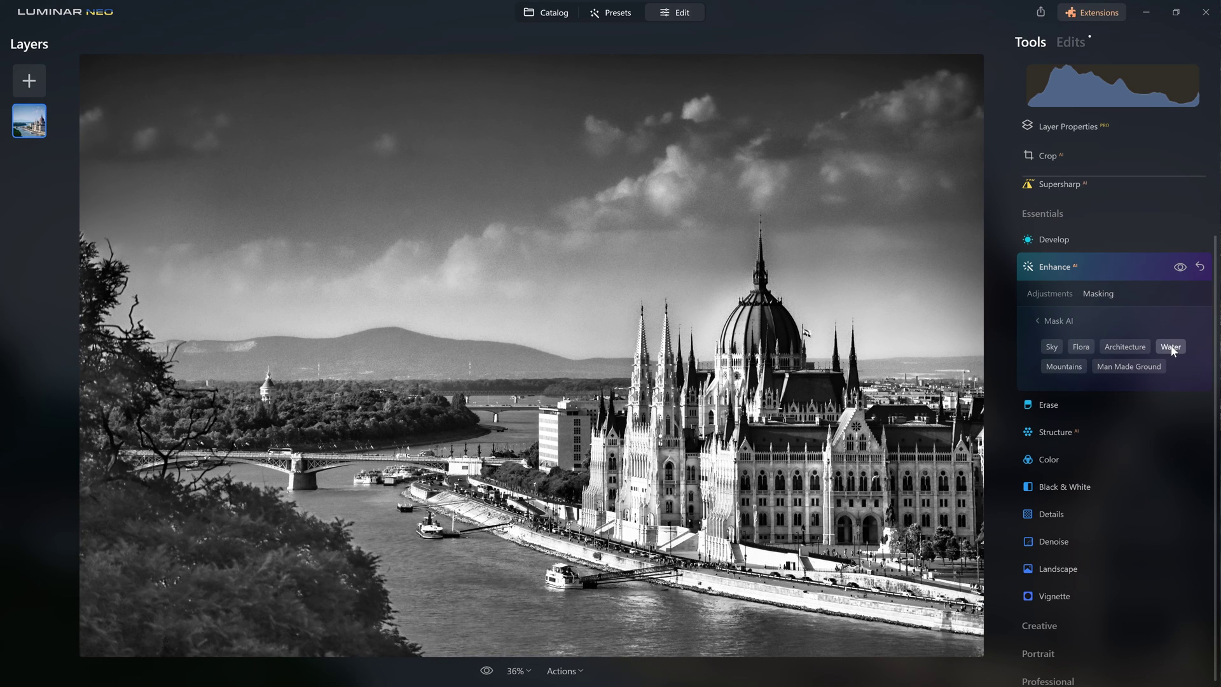
left_click(1161, 347)
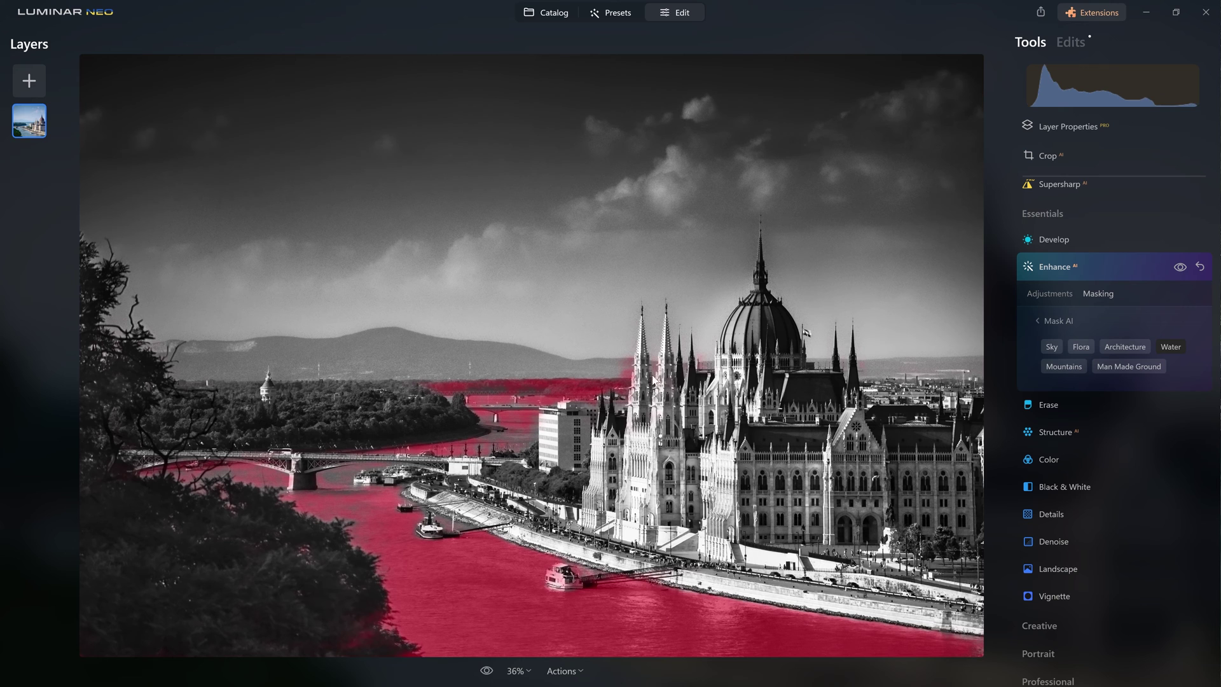
Erase the water mask along the horizon, set brush strength to 74, then compare
left_click(1068, 321)
left_click(1075, 321)
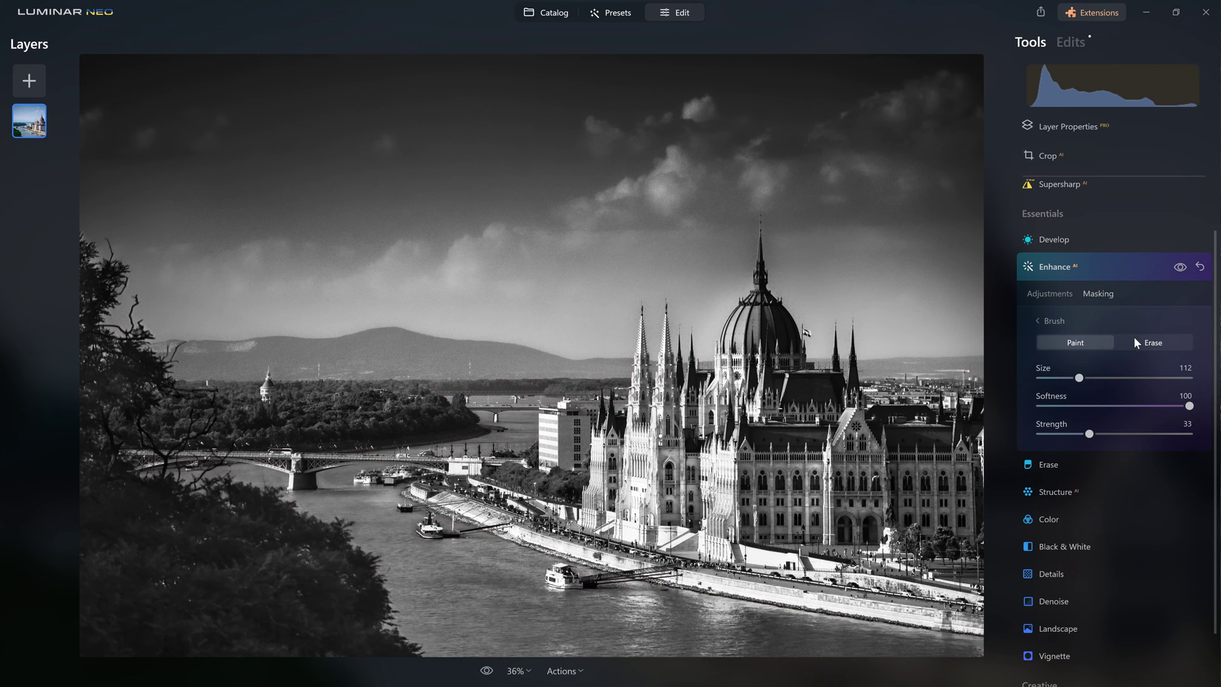
left_click(1139, 337)
left_click_drag(445, 387, 382, 372)
mouse_move(581, 366)
left_mouse_down()
mouse_move(569, 366)
mouse_move(706, 351)
left_mouse_up()
left_click_drag(1089, 433, 1150, 432)
left_click(1051, 295)
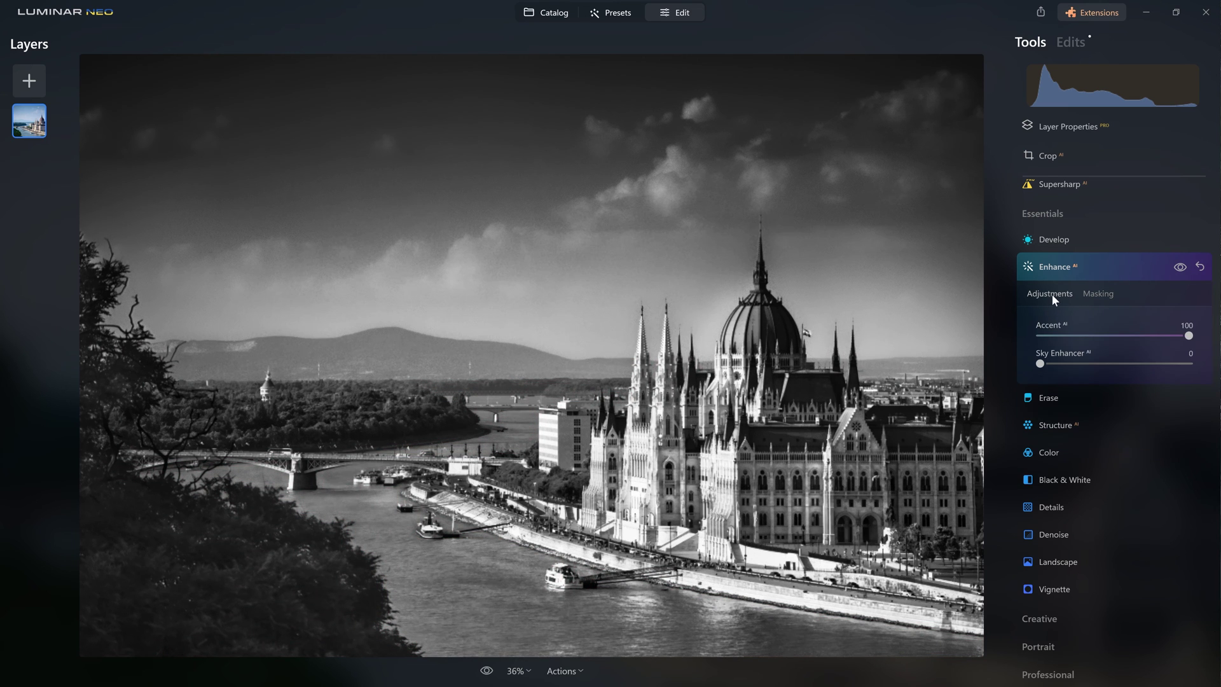
left_click(1181, 268)
left_click(1182, 268)
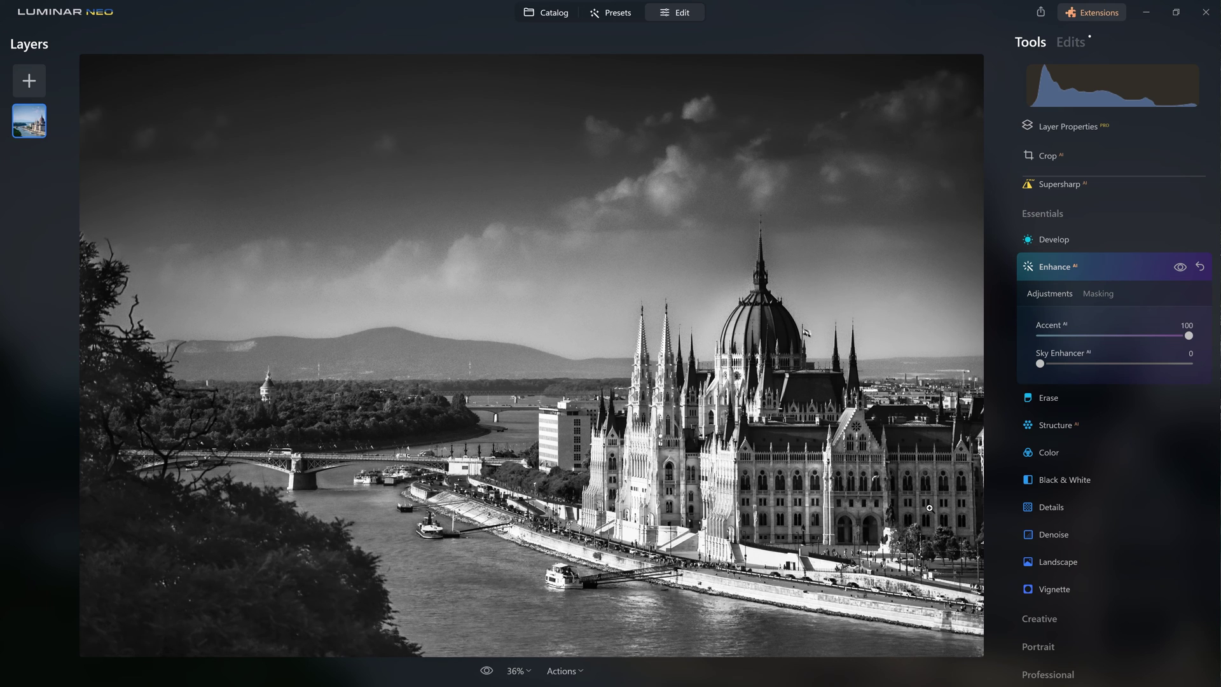
Open the Creative Dramatic effect and settle its Amount at about 47
left_click(1120, 267)
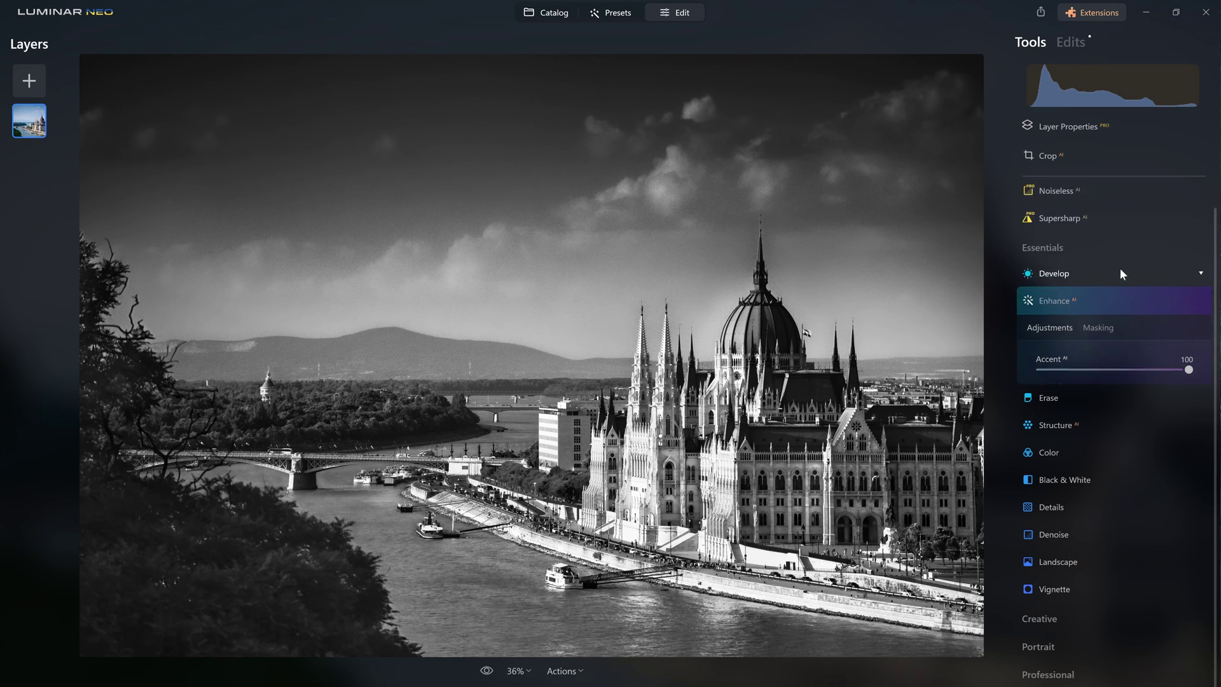
left_click(1058, 586)
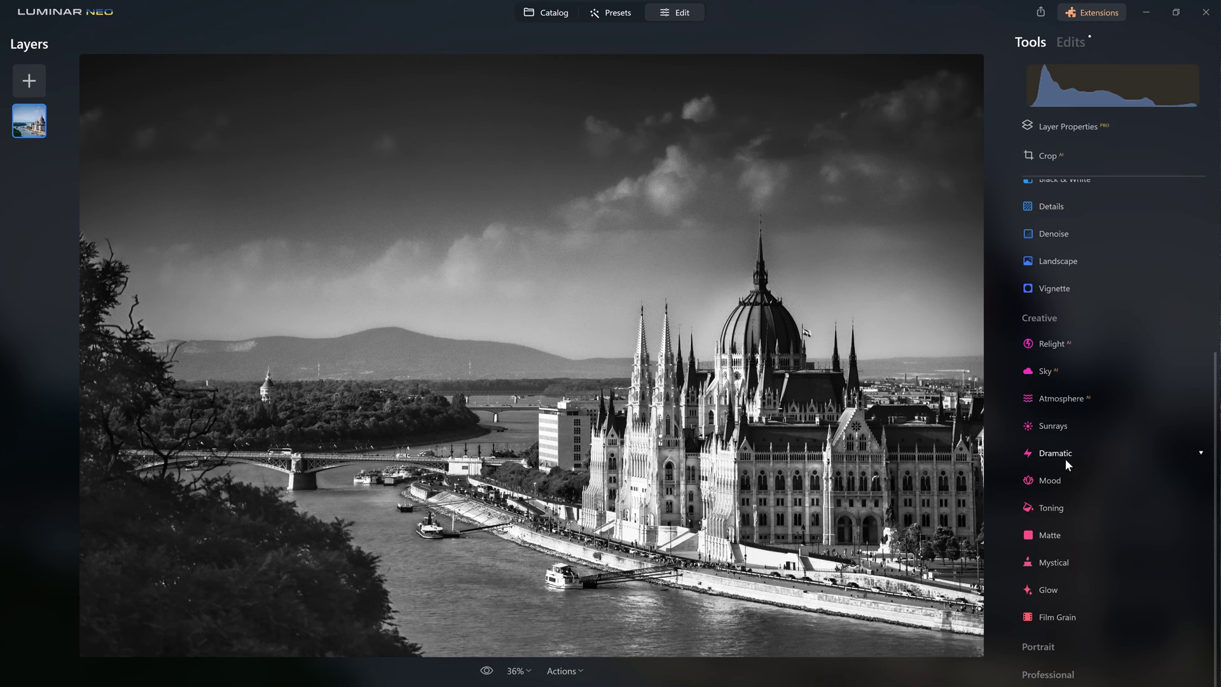
left_click(1064, 455)
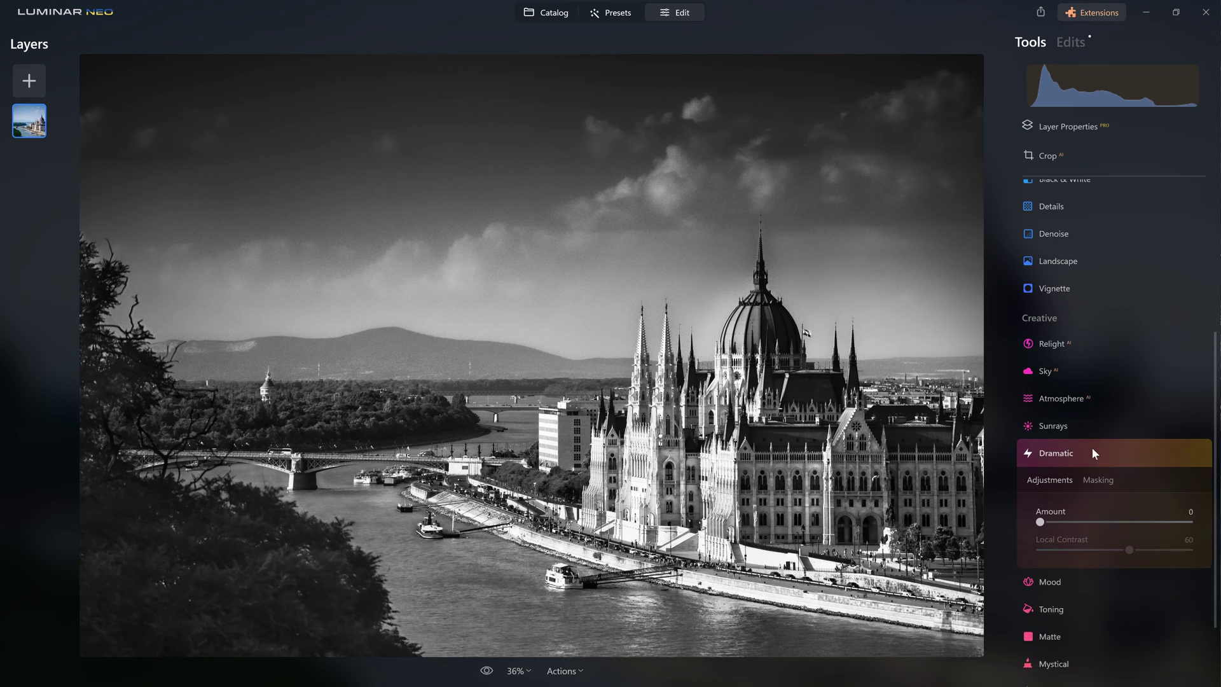
left_click(1044, 525)
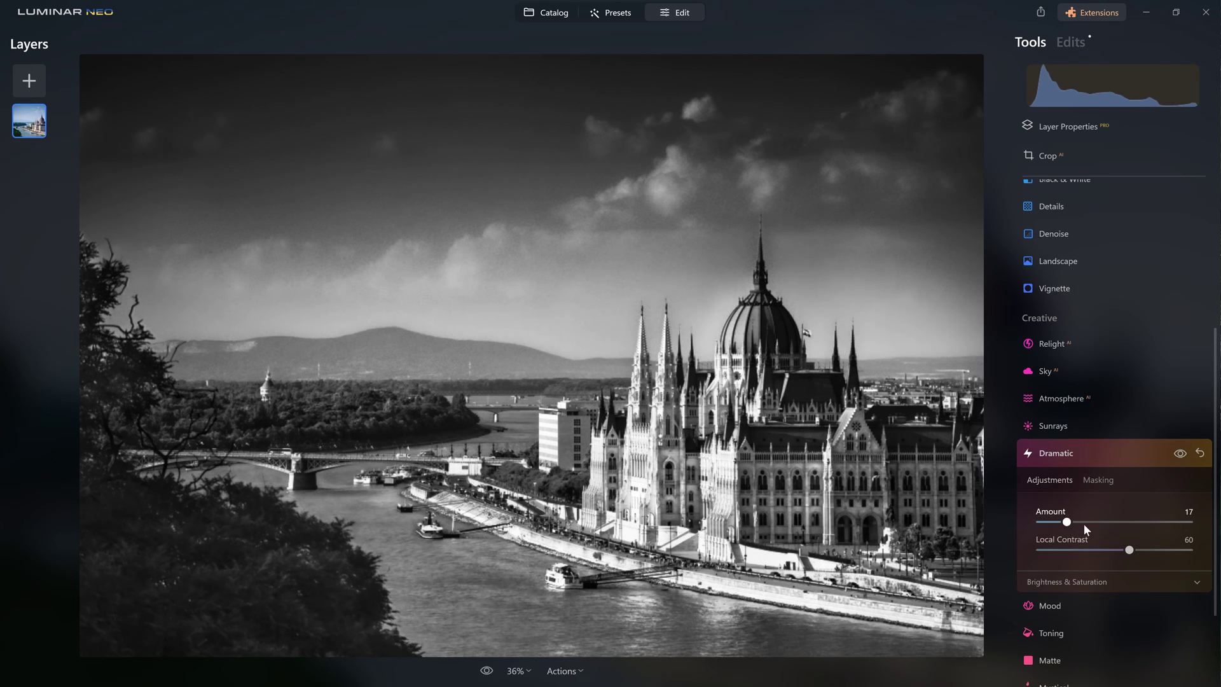
left_click_drag(1083, 524, 1191, 523)
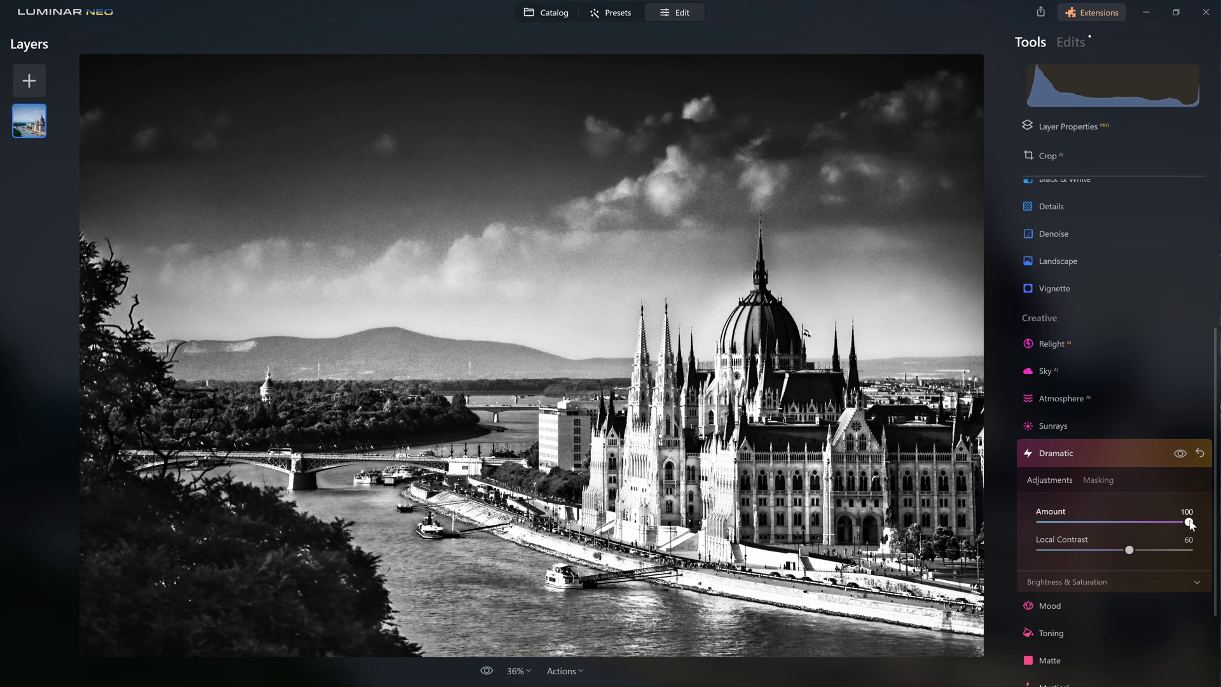
double_click(1189, 522)
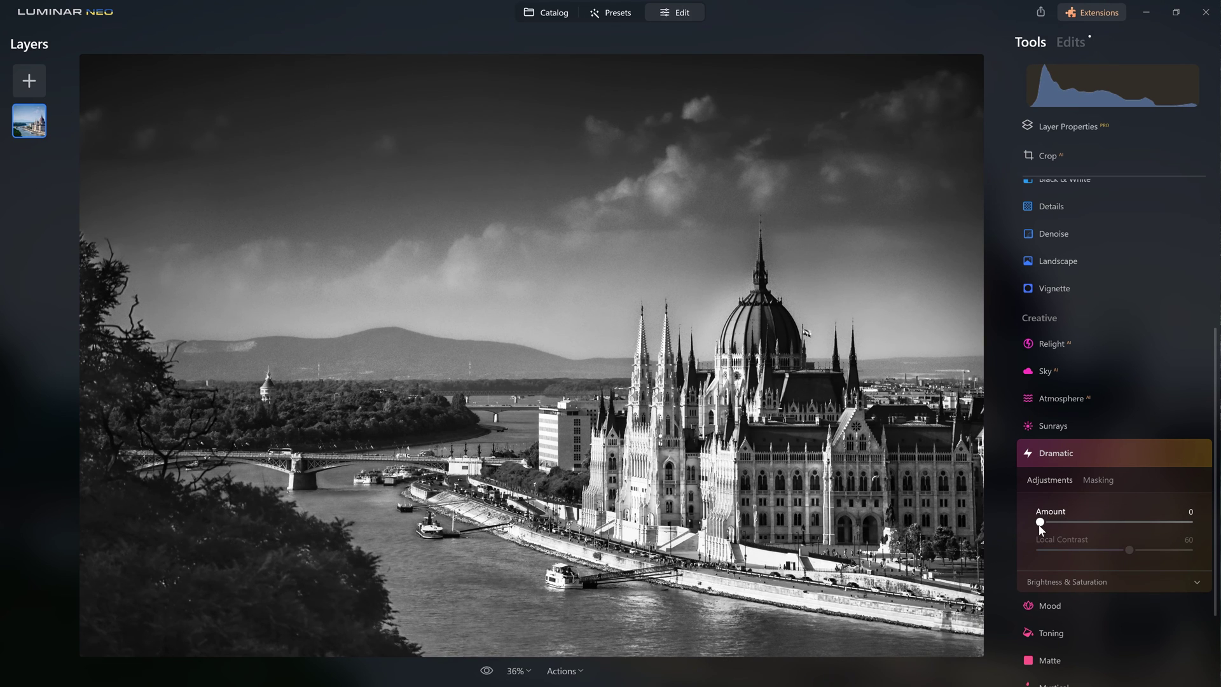
left_click_drag(1039, 524, 1181, 519)
left_click(1077, 521)
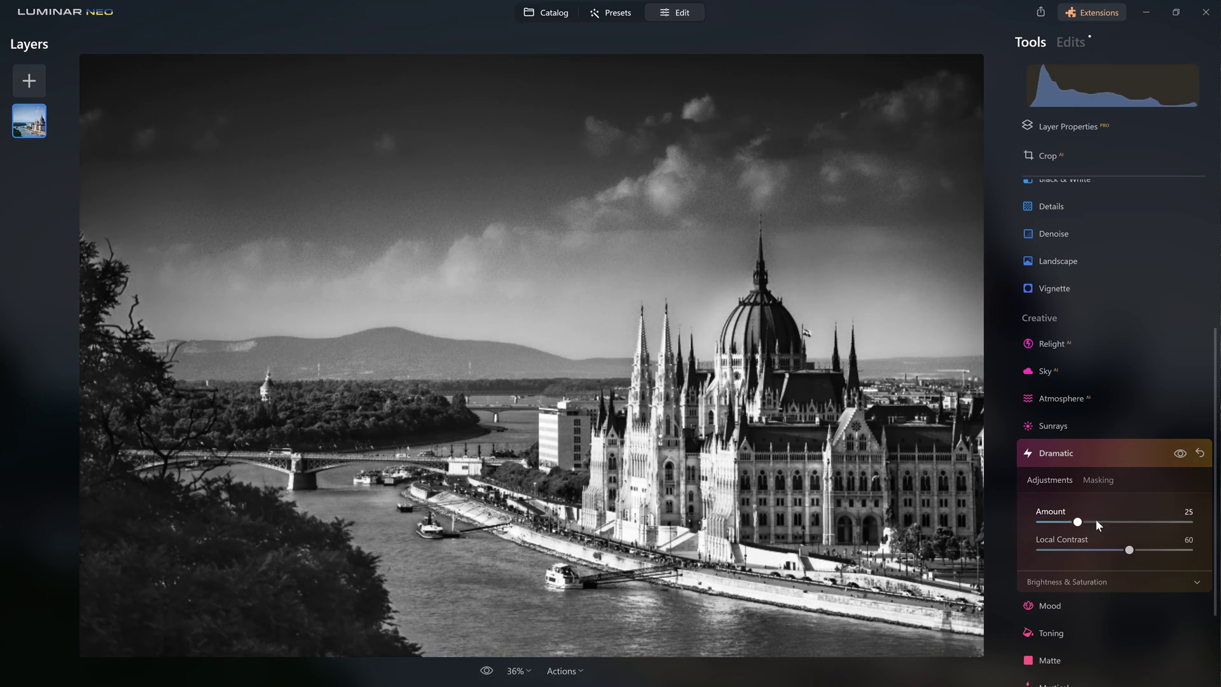
left_click(1156, 521)
left_click(1110, 521)
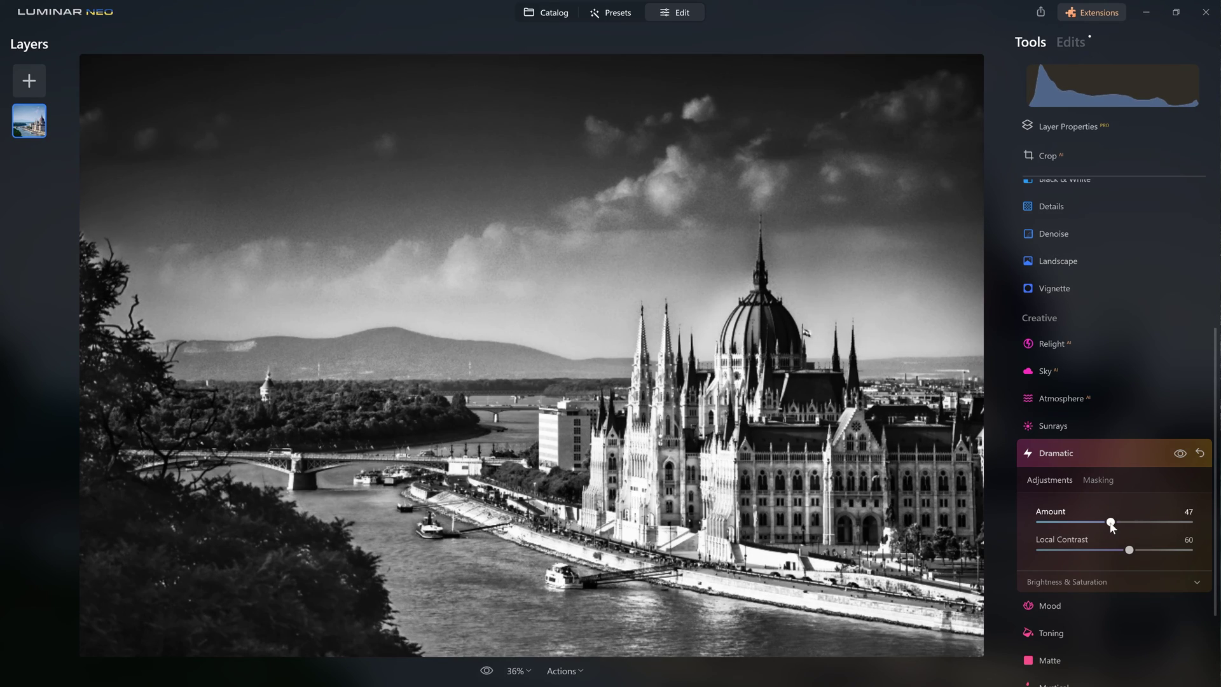
Brush-mask Dramatic onto the Parliament, its dome, the embankment and the river, then compare
left_click(1098, 480)
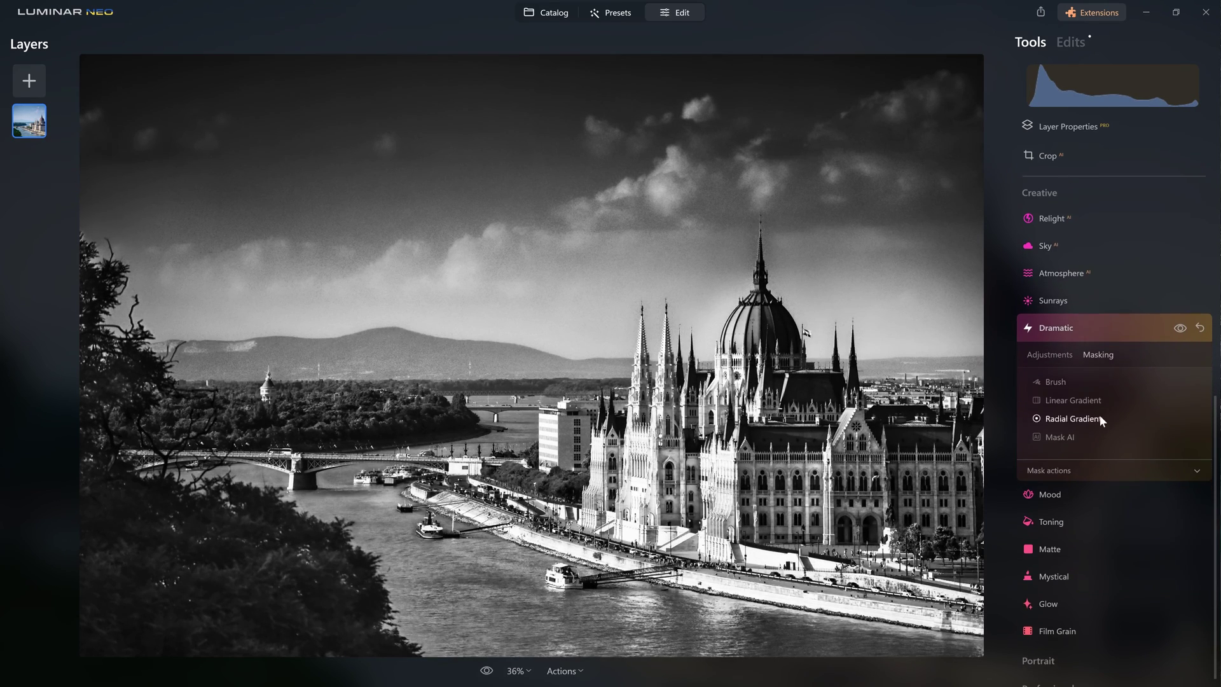
left_click(1051, 385)
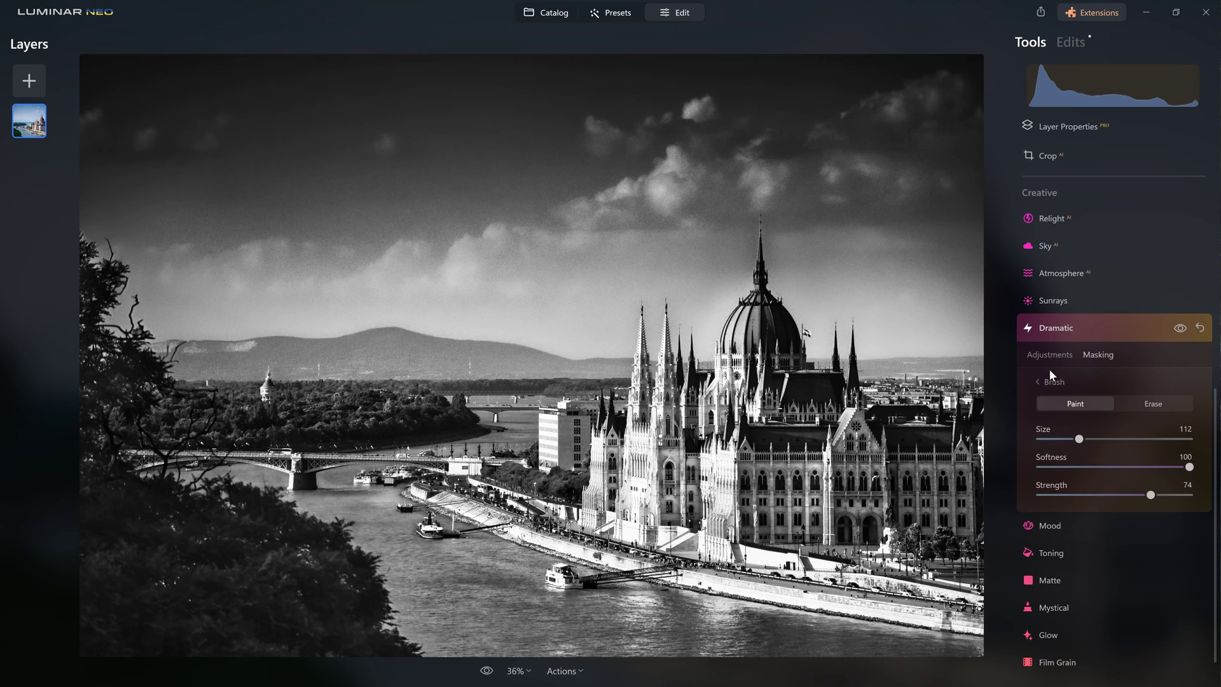
mouse_move(973, 458)
left_mouse_down()
mouse_move(849, 450)
mouse_move(763, 496)
left_mouse_up()
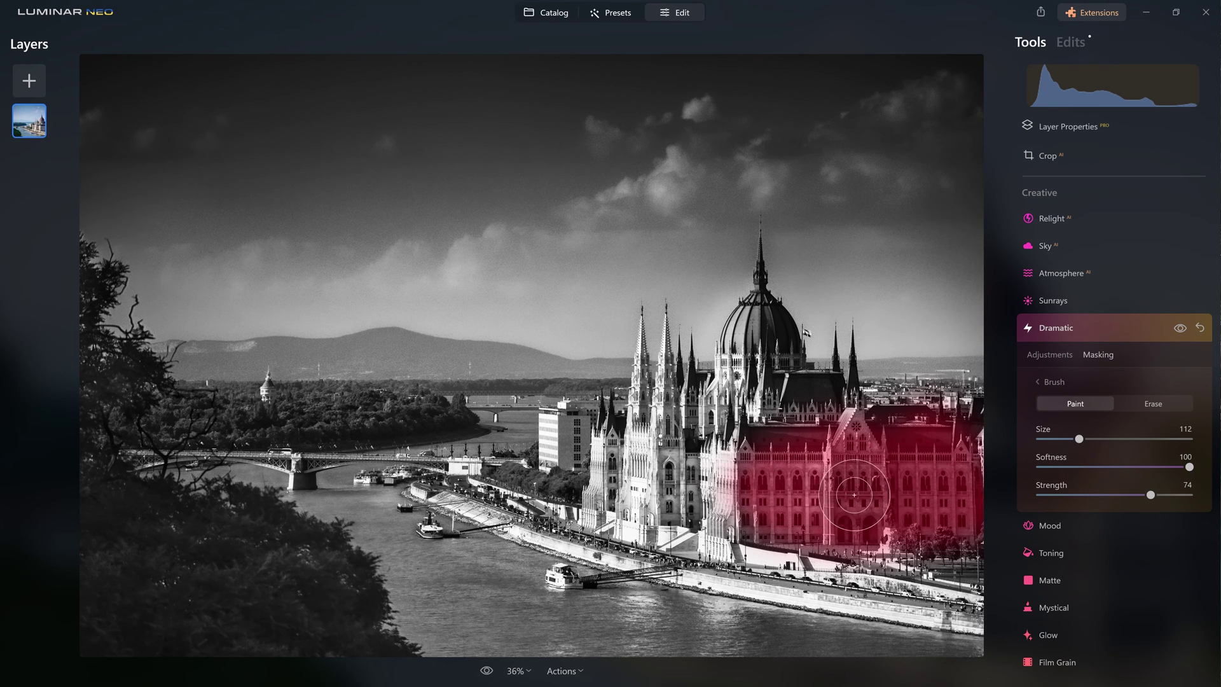
left_click(902, 510)
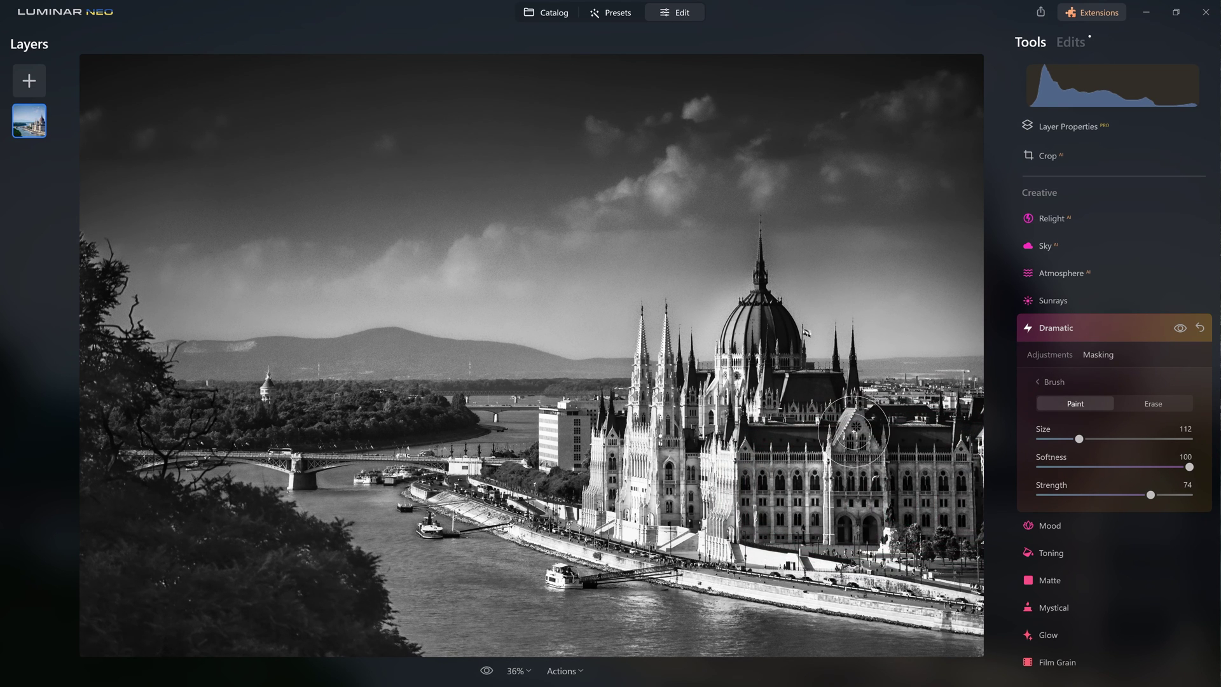
mouse_move(817, 399)
left_mouse_down()
mouse_move(773, 405)
mouse_move(766, 457)
left_mouse_up()
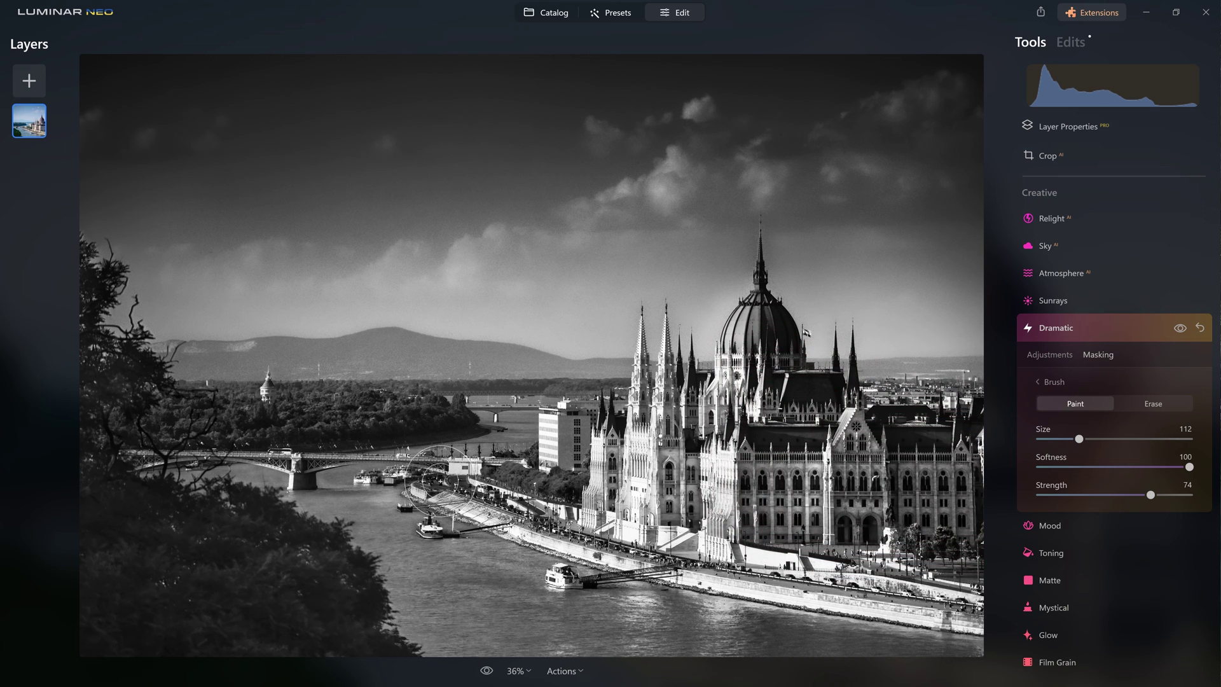
mouse_move(394, 474)
left_mouse_down()
mouse_move(776, 610)
mouse_move(967, 627)
left_mouse_up()
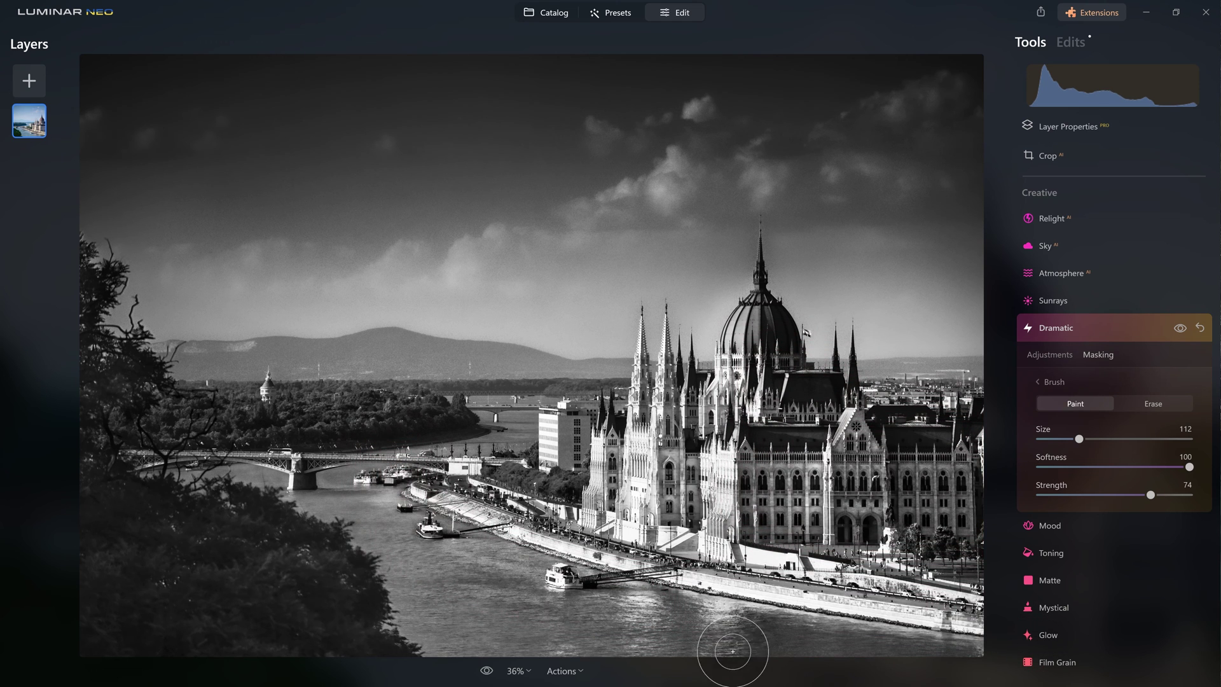
mouse_move(692, 646)
left_mouse_down()
mouse_move(389, 490)
mouse_move(471, 622)
mouse_move(403, 583)
mouse_move(457, 649)
mouse_move(439, 511)
mouse_move(1011, 609)
left_mouse_up()
mouse_move(353, 522)
left_mouse_down()
mouse_move(218, 464)
mouse_move(470, 497)
left_mouse_up()
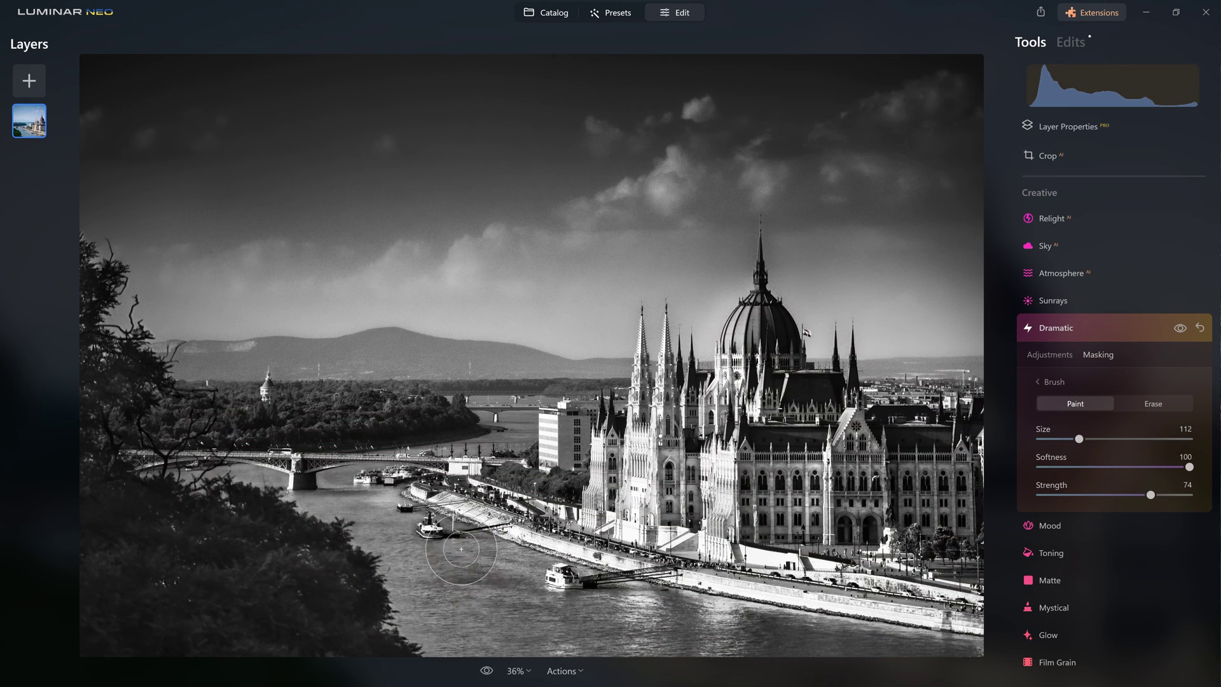
left_click(1178, 328)
left_click(1177, 329)
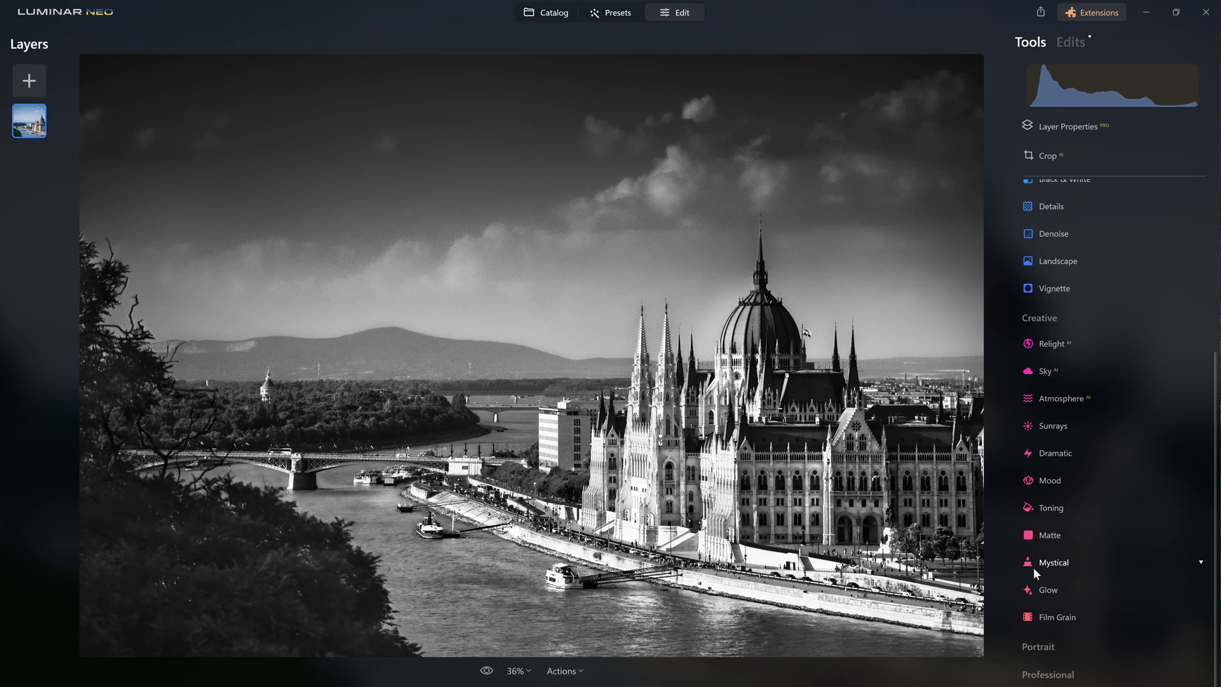
Add Film Grain at Amount 64, then increase it to 100
left_click(1063, 616)
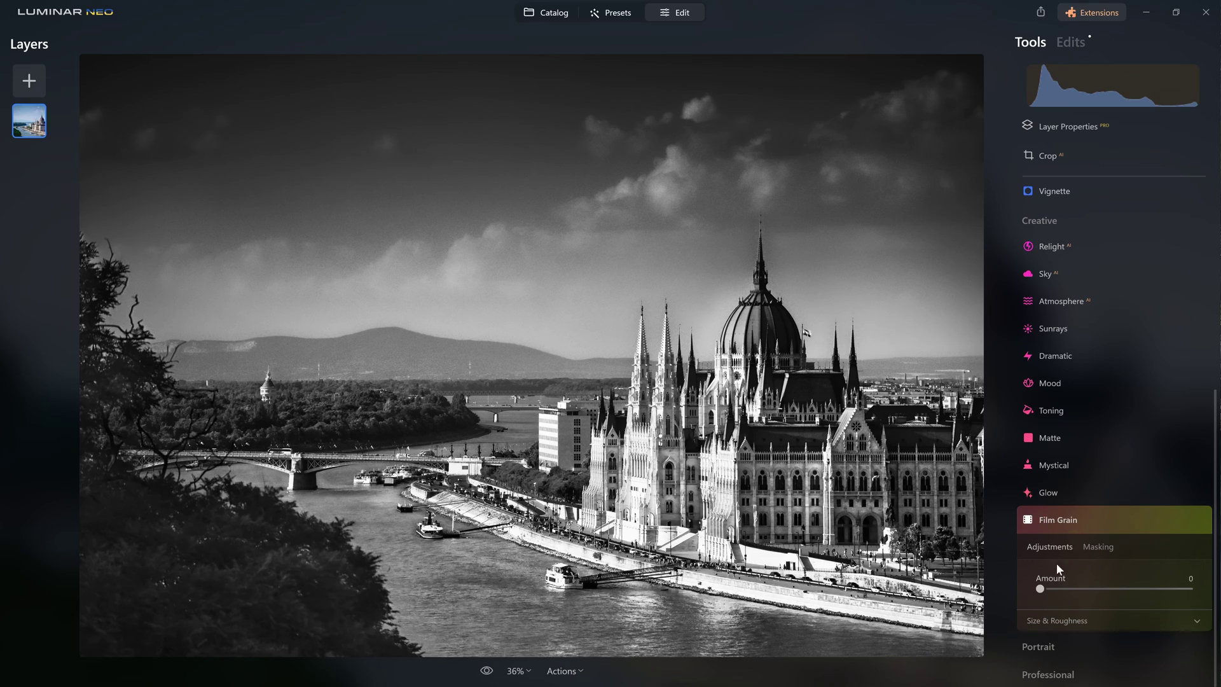
left_click_drag(1041, 594, 1188, 580)
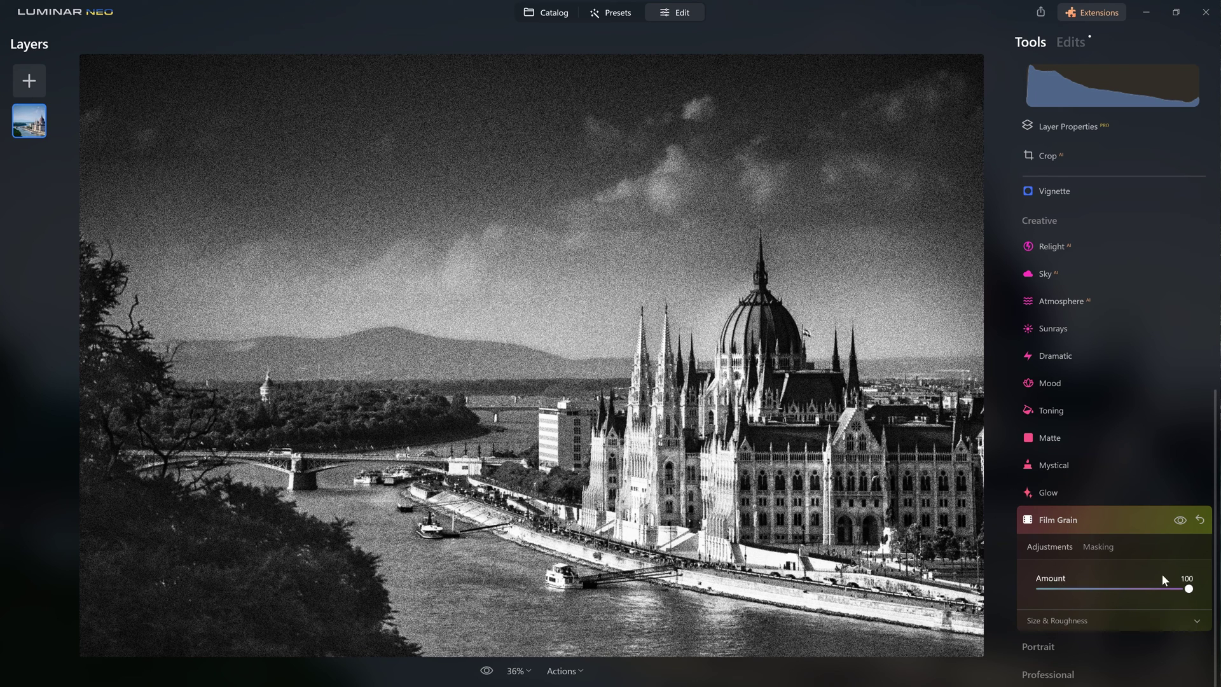
left_click_drag(1069, 589, 1189, 588)
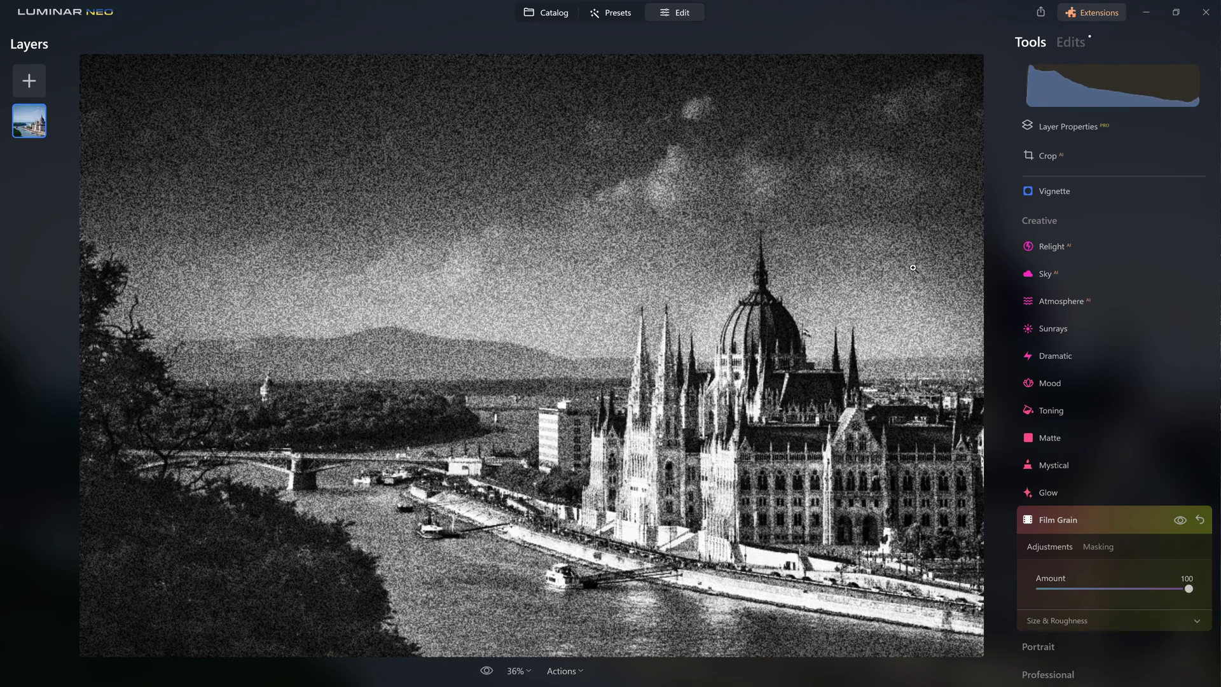
At 100% zoom on the sky, lower Film Grain Amount to 34, then fit the photo again
left_click(627, 210)
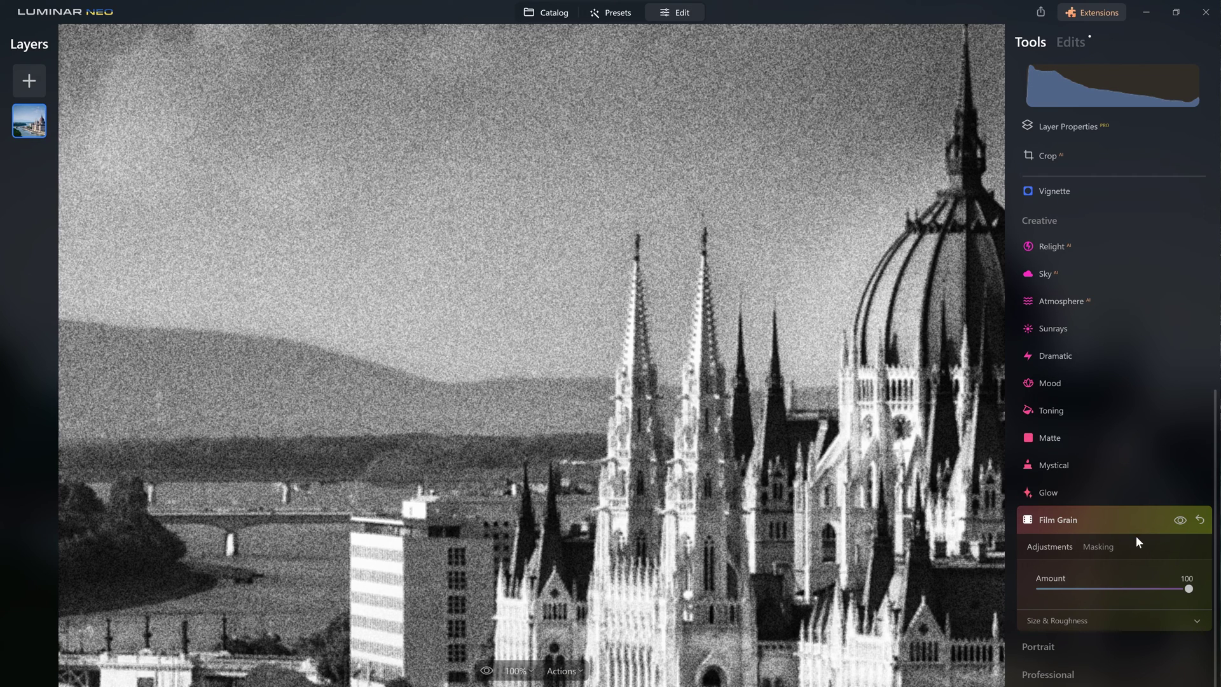
left_click(1081, 624)
left_click(1087, 520)
left_click_drag(1088, 521, 1092, 521)
left_click_drag(379, 294, 446, 551)
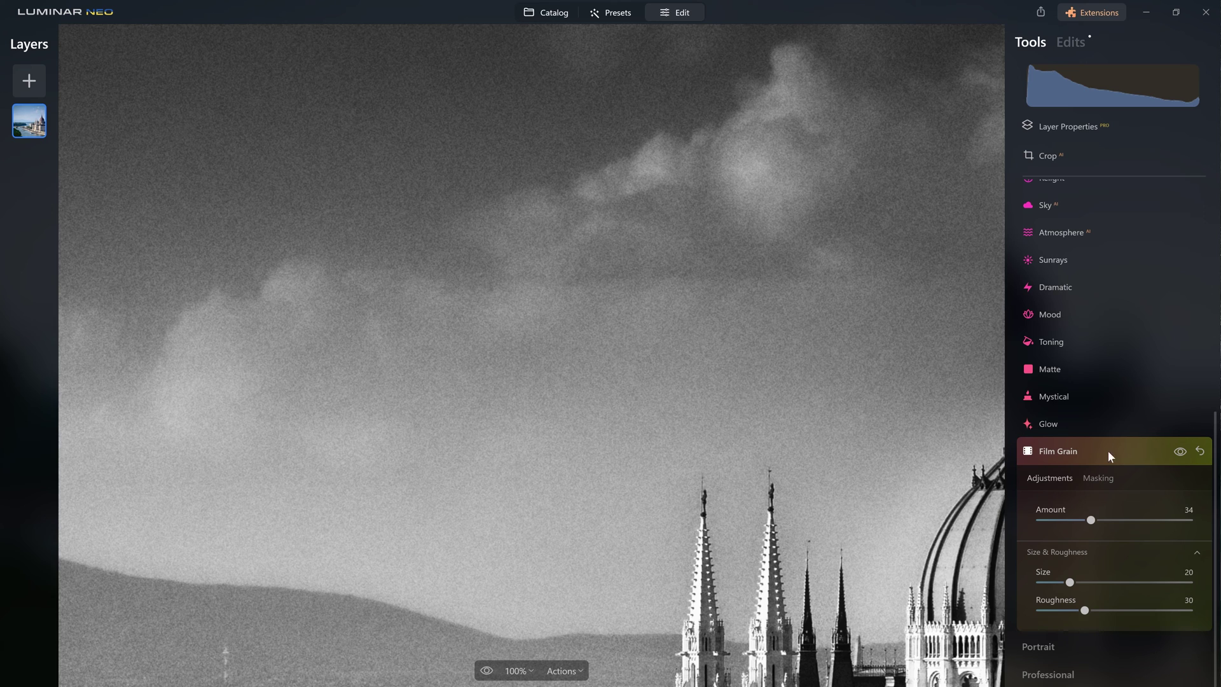
left_click(1180, 452)
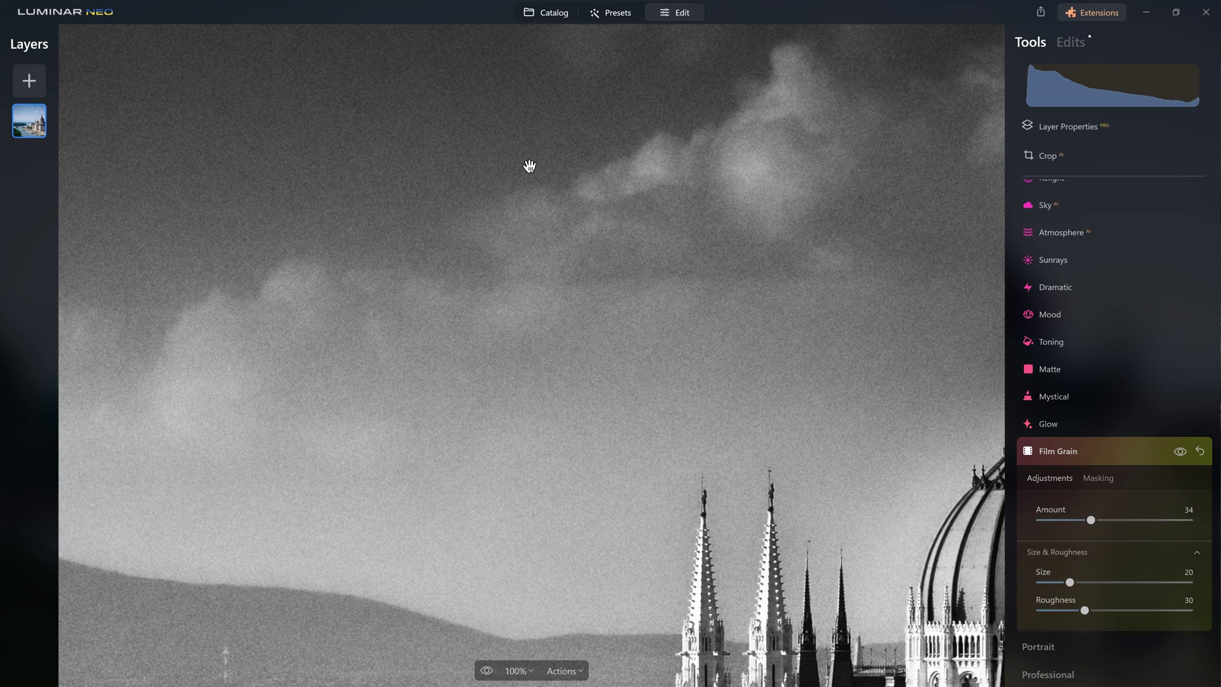
left_click(700, 395)
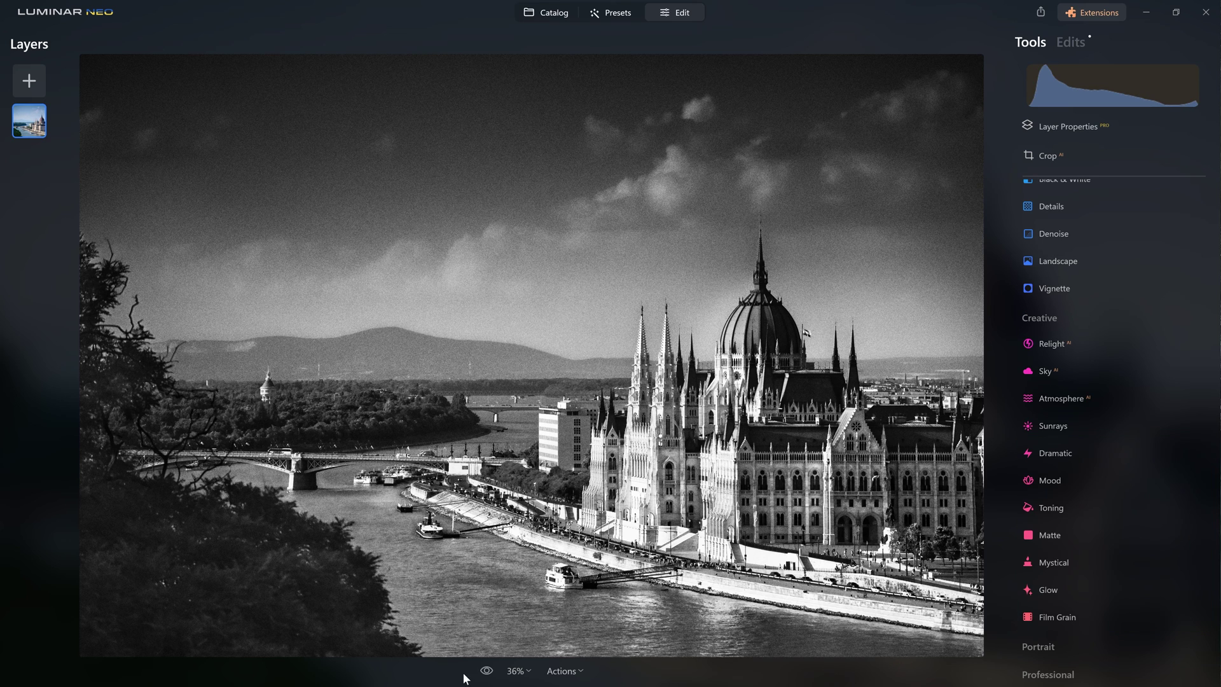
left_click(486, 671)
left_click(487, 670)
left_click(487, 670)
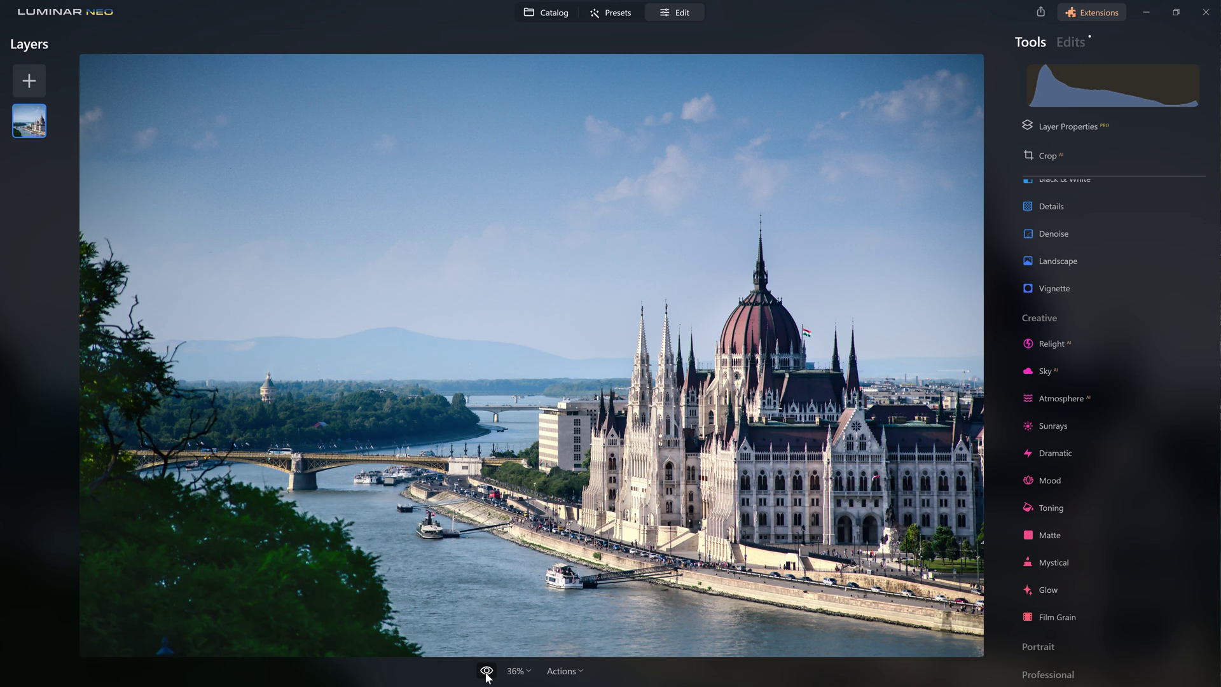
left_click(486, 673)
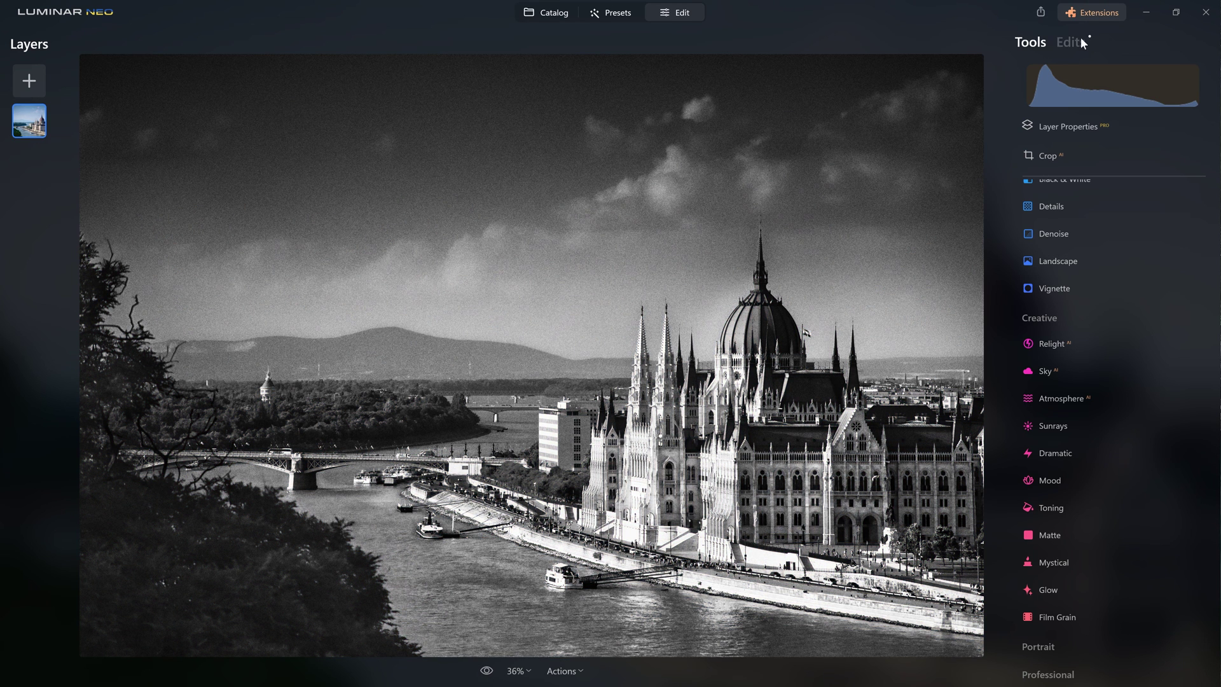
Open the applied edits list and review the Develop edit, including its noise reduction settings
left_click(1081, 42)
left_click(1075, 443)
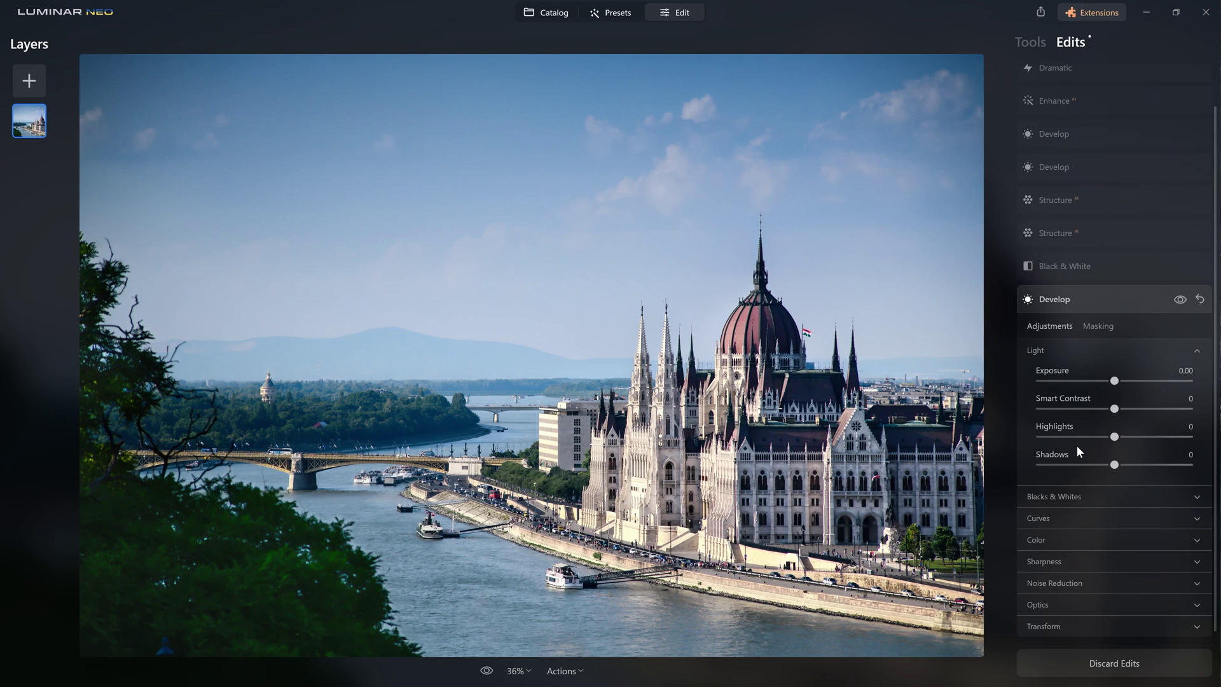
left_click(1072, 576)
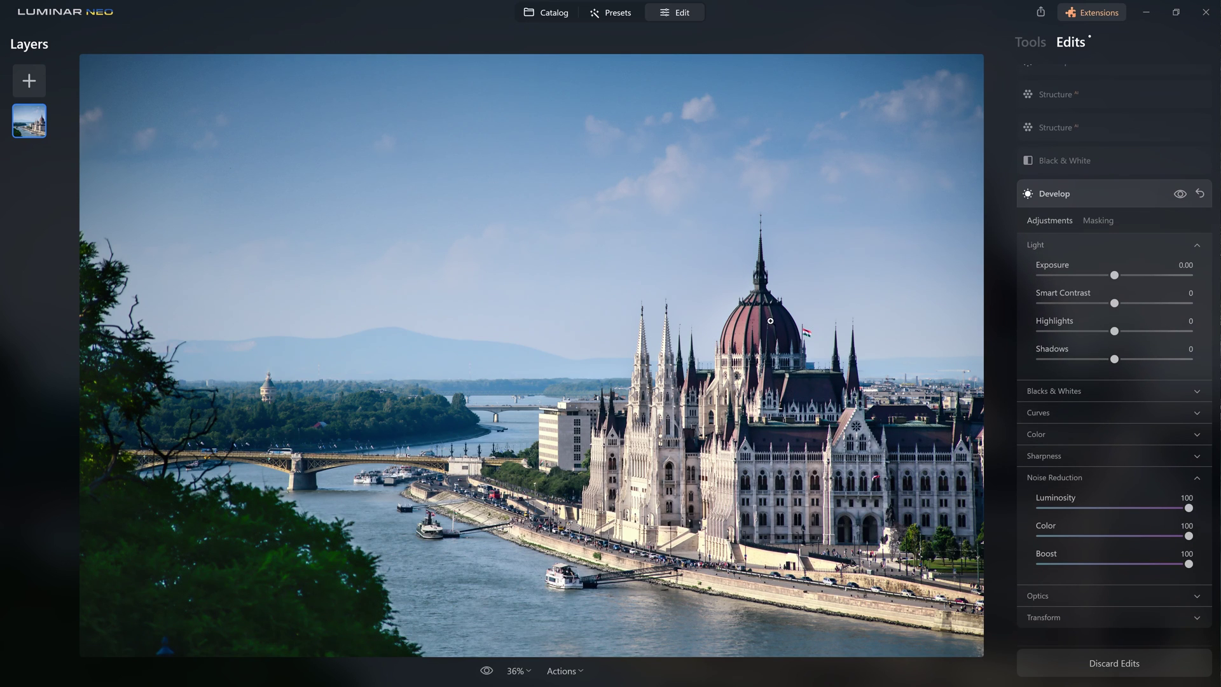
Set the Black & White edit's Blue luminance to -79
left_click(1089, 201)
left_click(1084, 395)
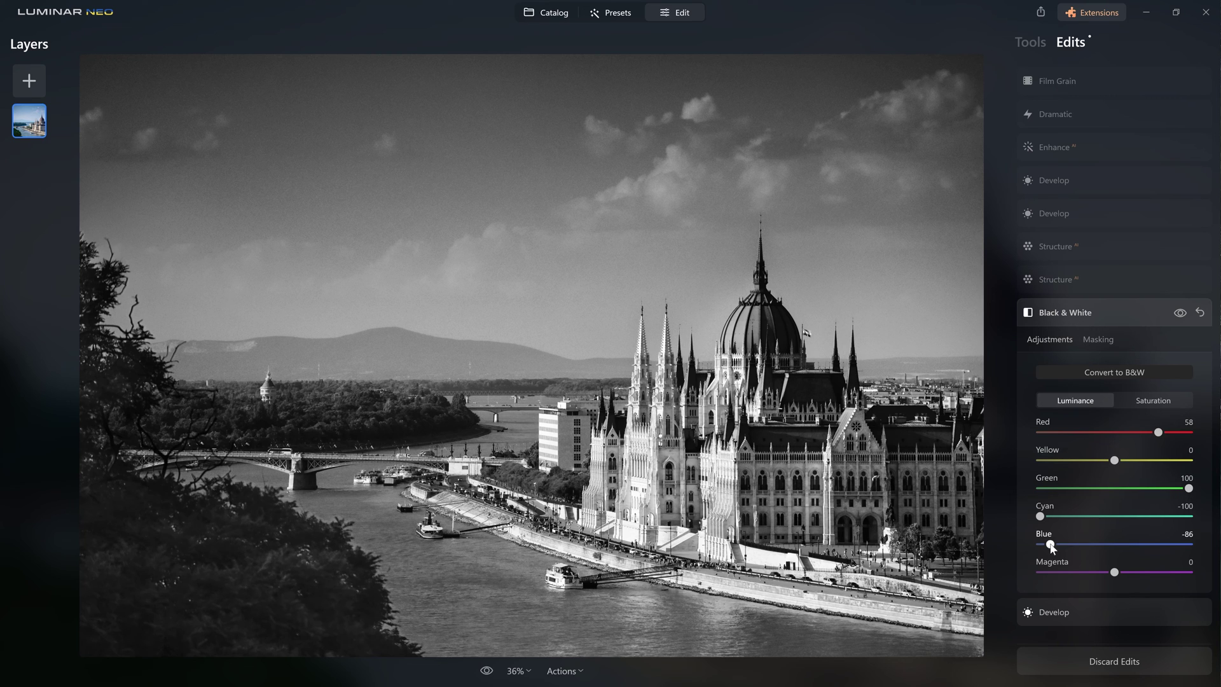
mouse_move(1050, 546)
left_mouse_down()
mouse_move(1138, 543)
mouse_move(1055, 547)
left_mouse_up()
Compare both Structure edits, one at Amount 100, by switching their visibility off and on
left_click(1069, 284)
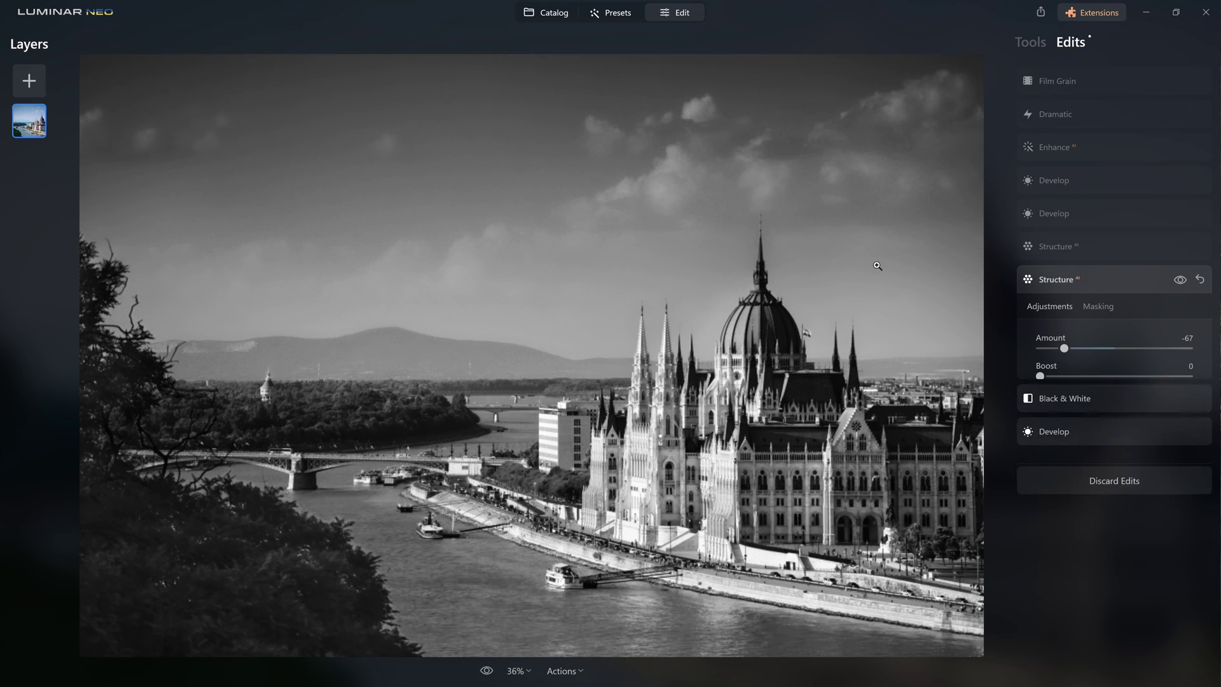
left_click(1181, 282)
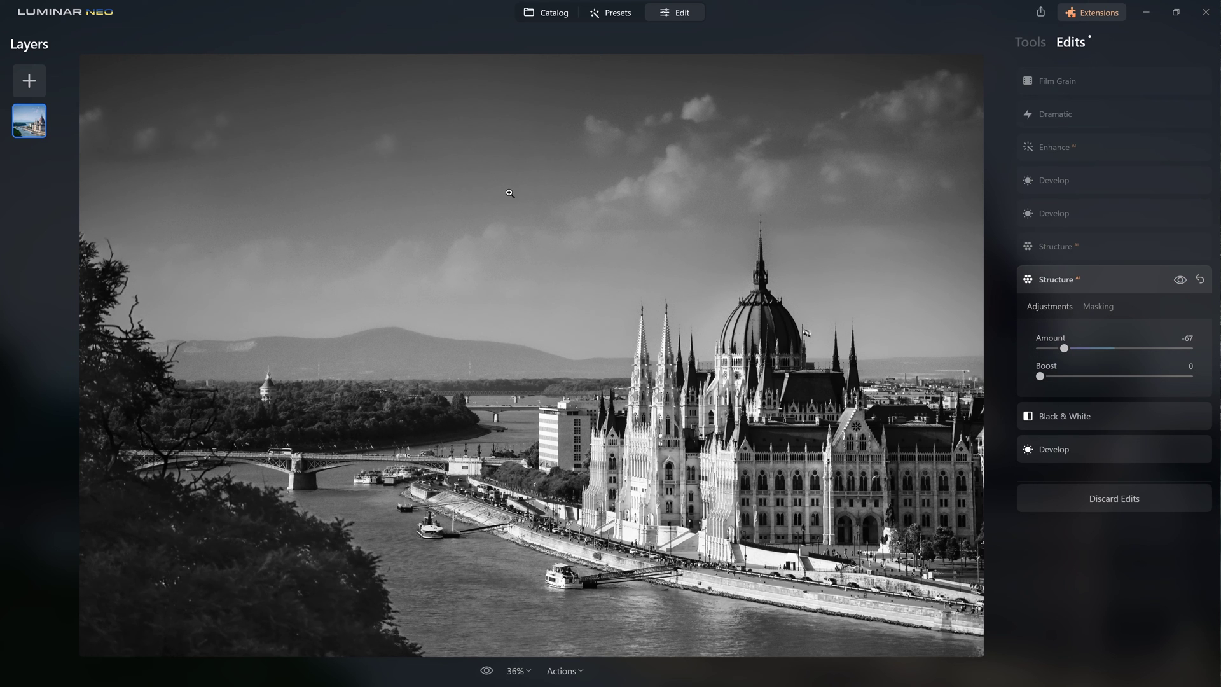
left_click(1062, 246)
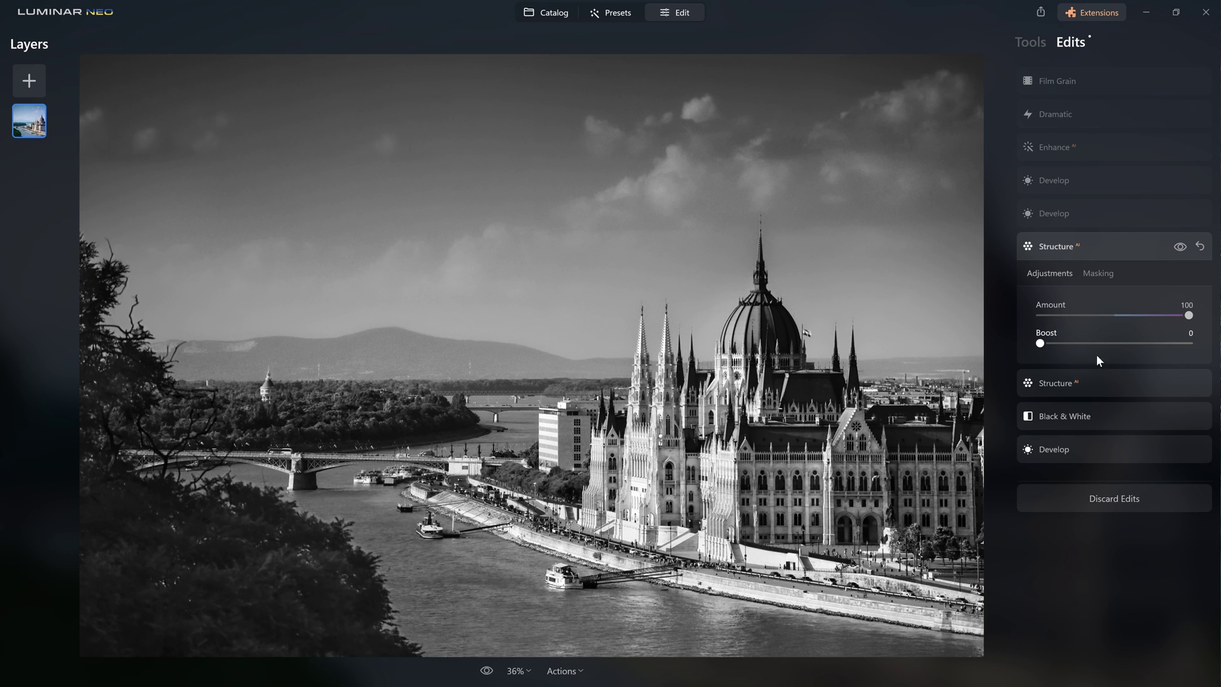
left_click(1180, 248)
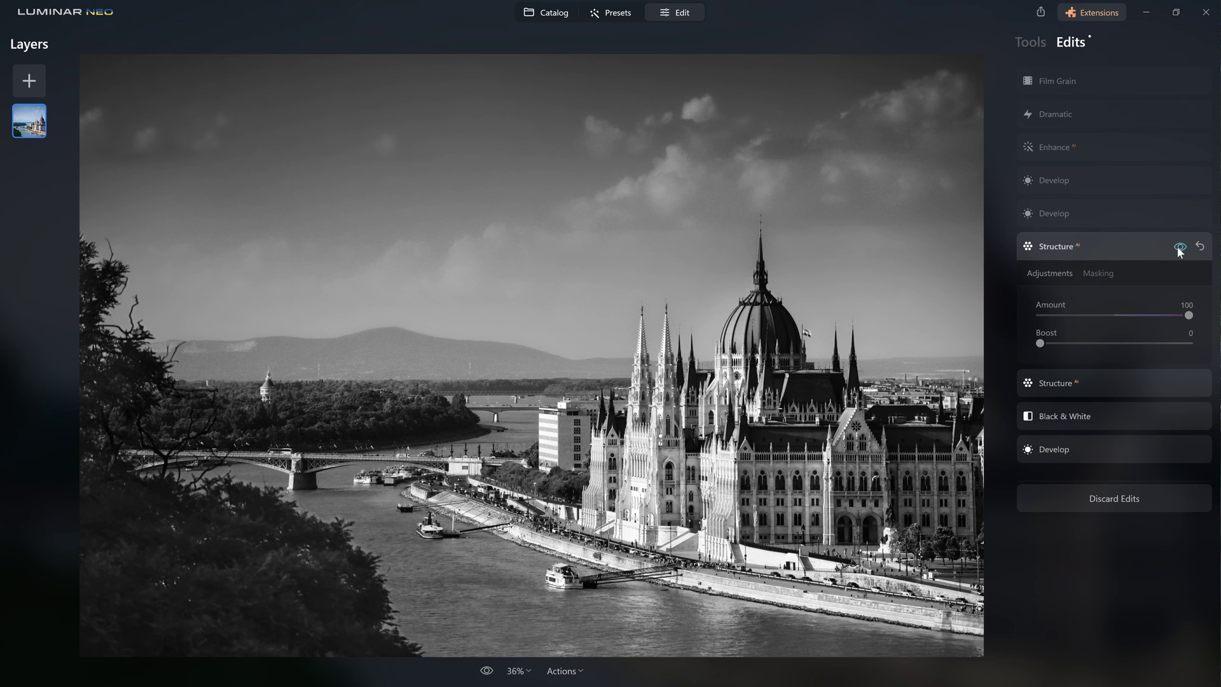
left_click(1180, 248)
left_click(1179, 247)
left_click(1180, 247)
left_click(1179, 248)
left_click(1179, 248)
Compare the second Develop edit by hiding it, leaving it enabled
left_click(1085, 220)
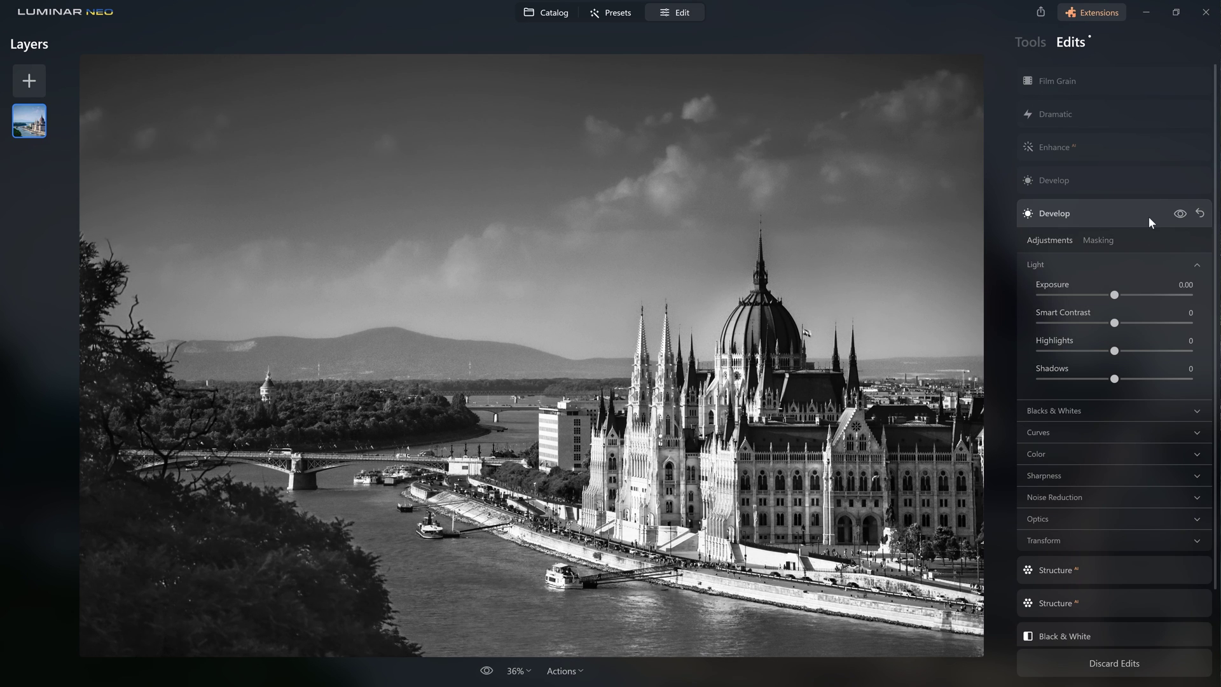
left_click(1176, 215)
left_click(1176, 215)
left_click(1177, 214)
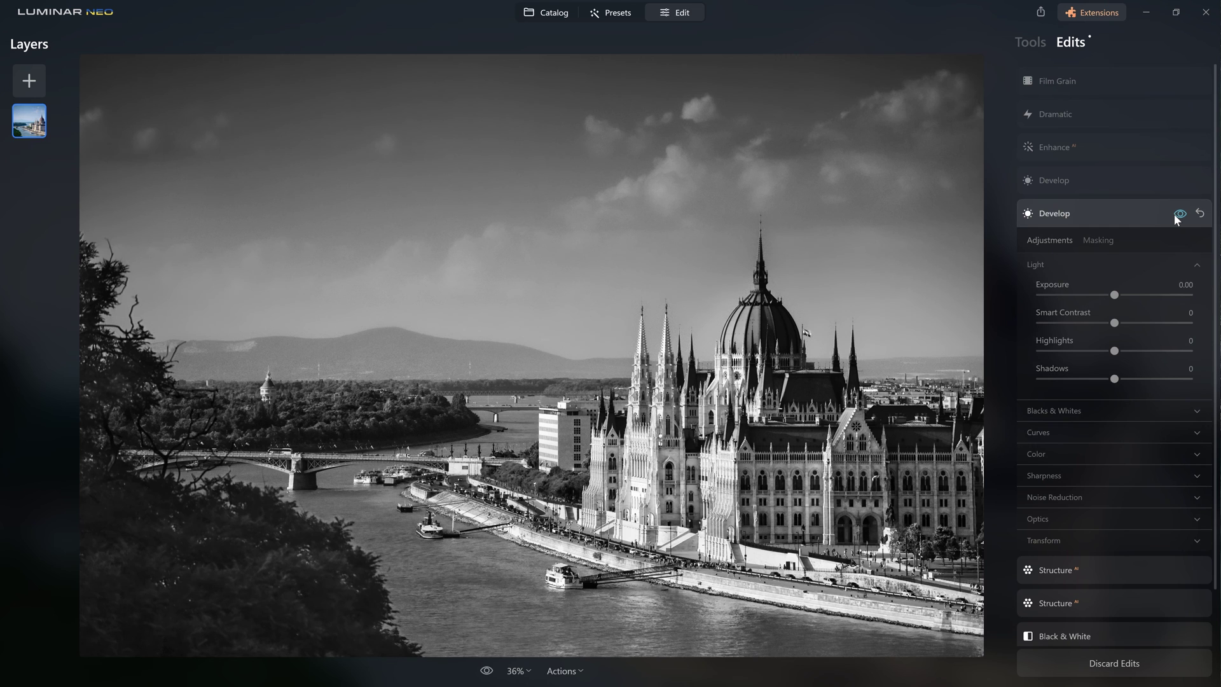
left_click(1175, 215)
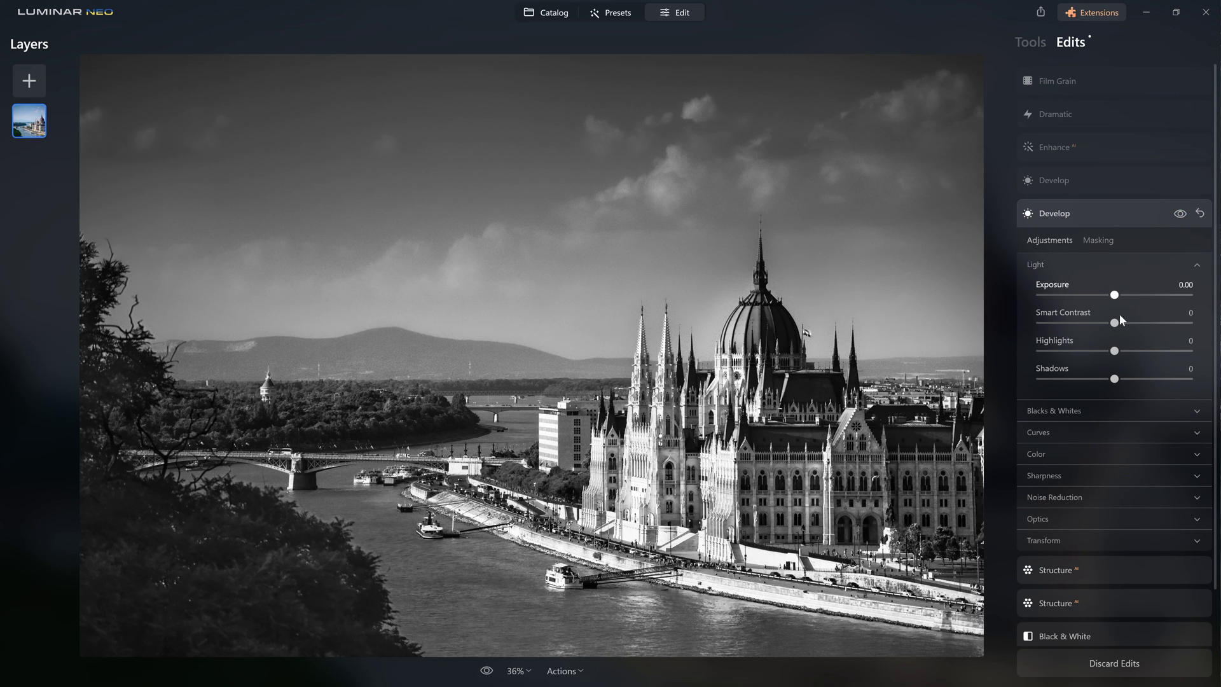
Keep Smart Contrast at 0 and pull the lower Curves point down to deepen shadows
left_click_drag(1115, 323, 1158, 324)
double_click(1157, 323)
left_click(1062, 430)
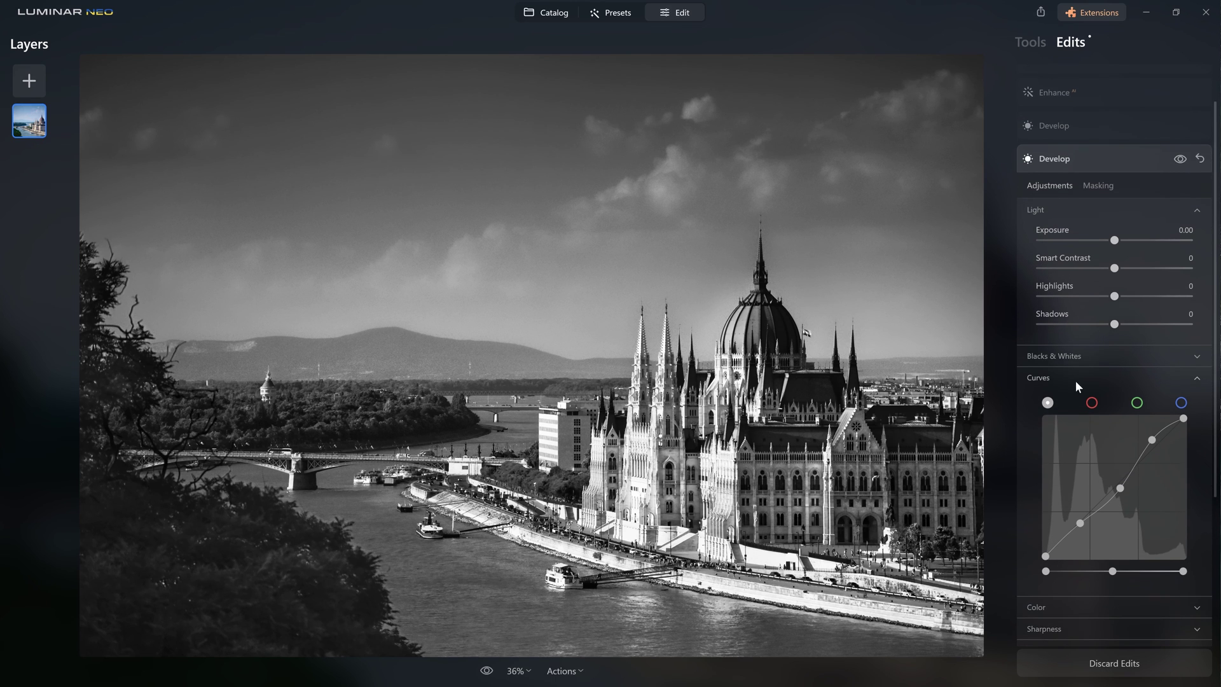
scroll(1132, 455, "down", 1)
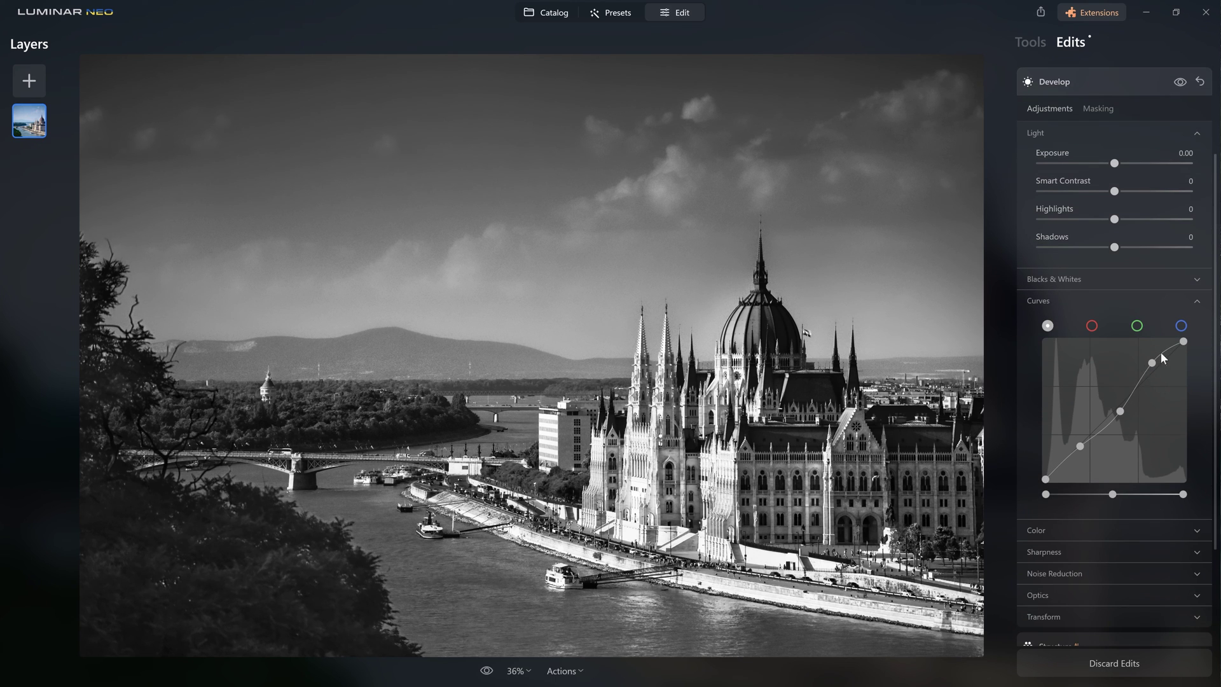
left_click_drag(1080, 446, 1084, 448)
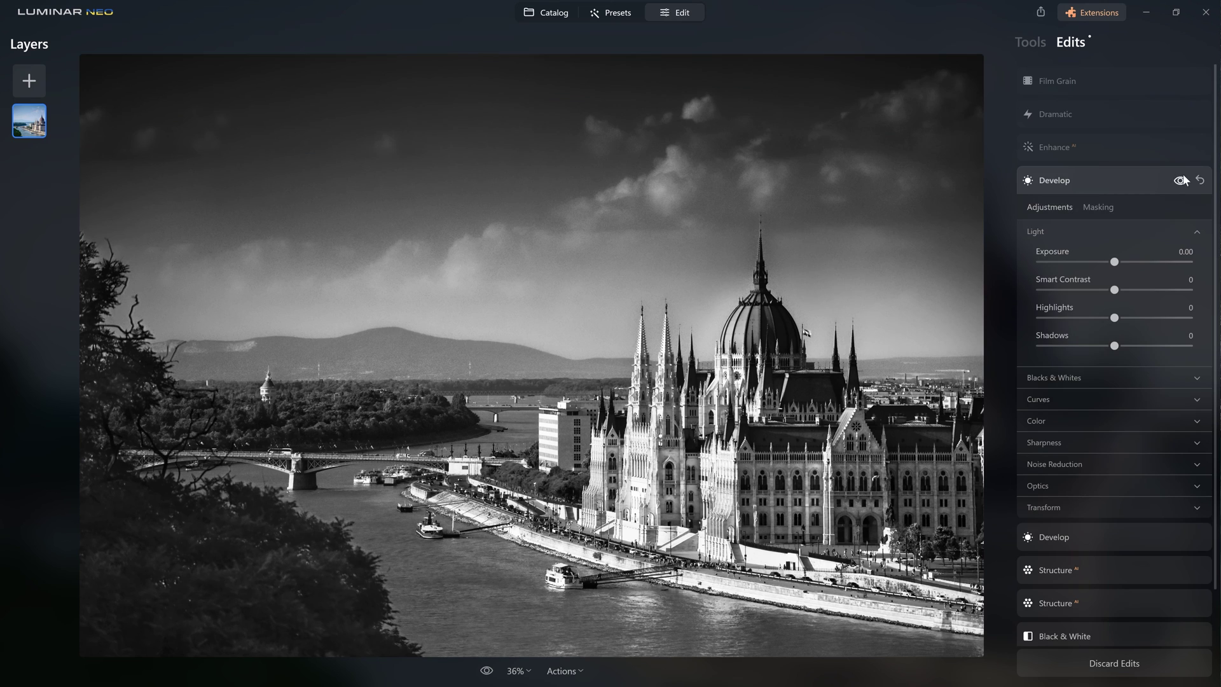
Compare the Develop edit's curve change by switching its visibility off and on
left_click(1181, 182)
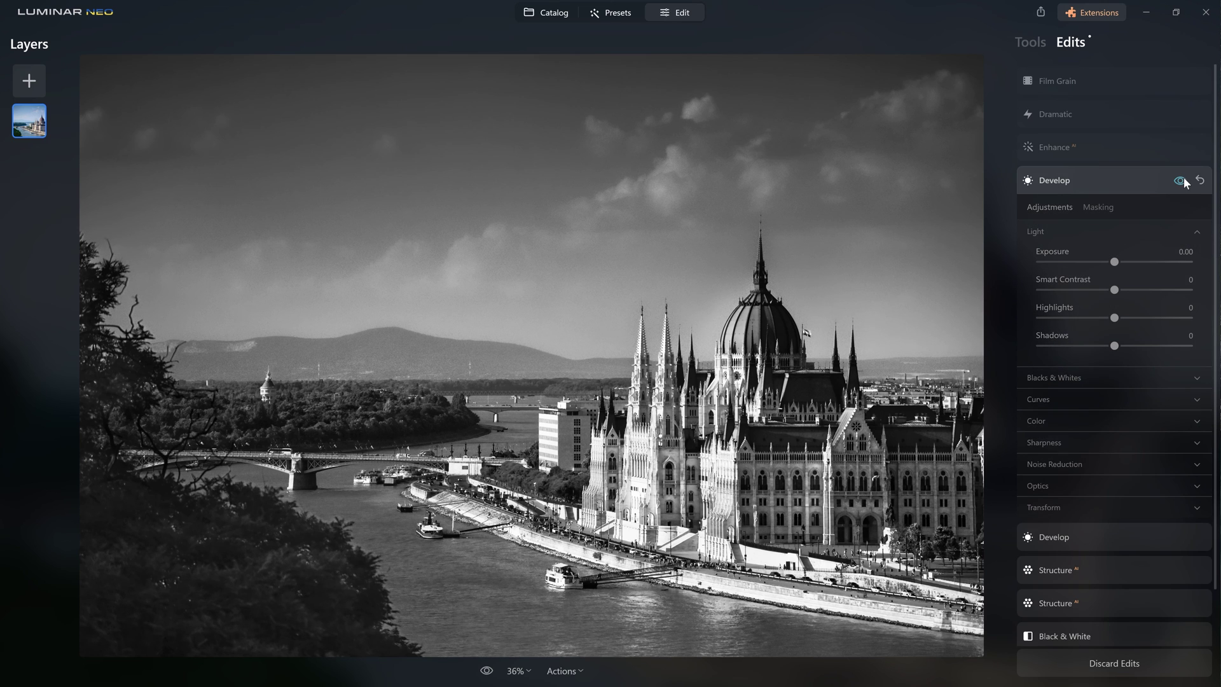
left_click(1181, 181)
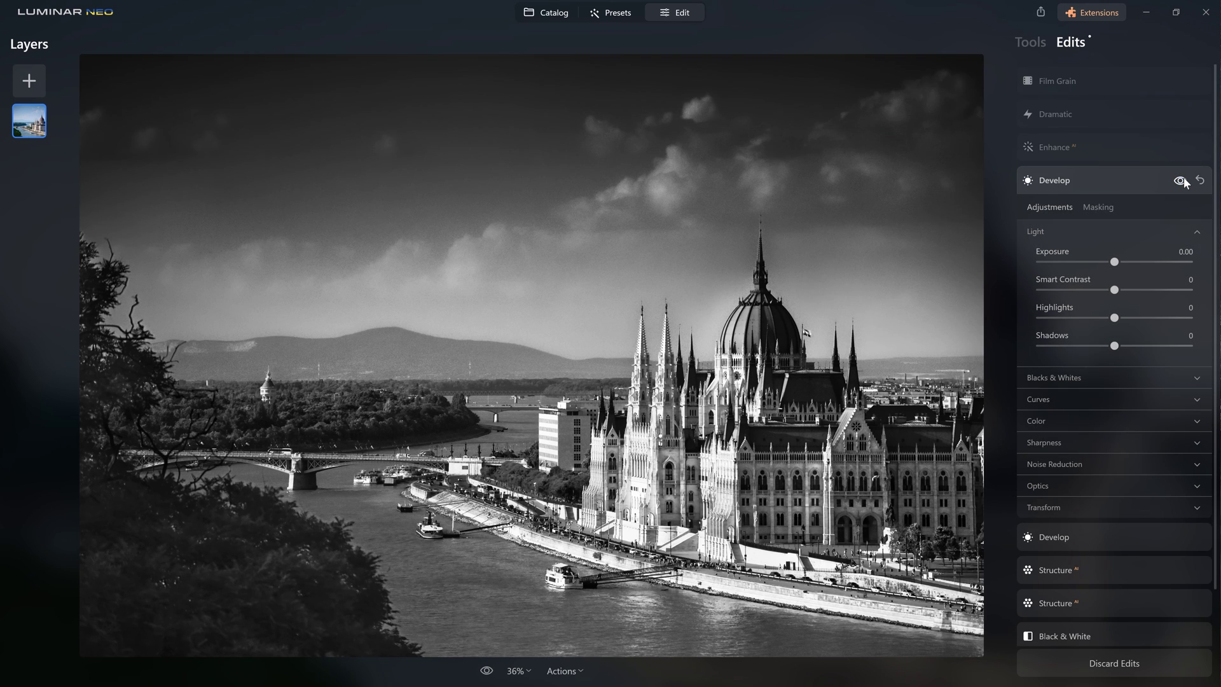
left_click(1180, 182)
left_click(1181, 181)
left_click(1176, 182)
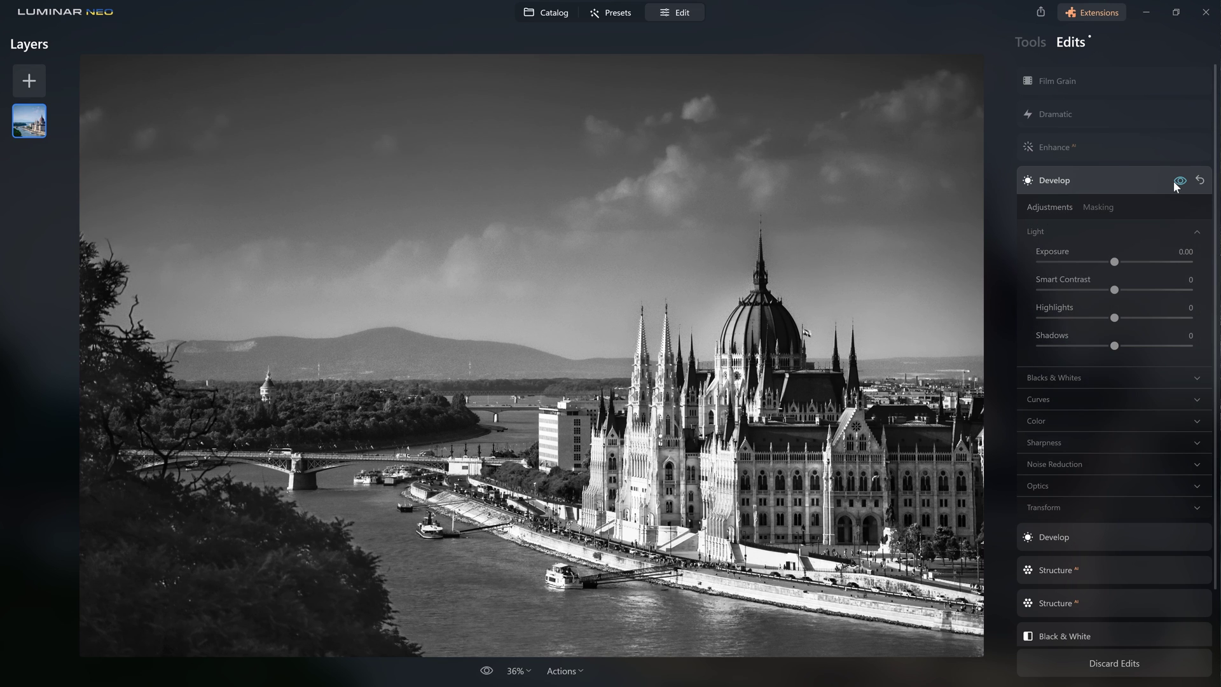
left_click(1176, 182)
Review Enhance AI (Accent 100, Sky Enhancer 0), comparing it hidden and shown, leaving it on
left_click(1172, 151)
left_click(1173, 150)
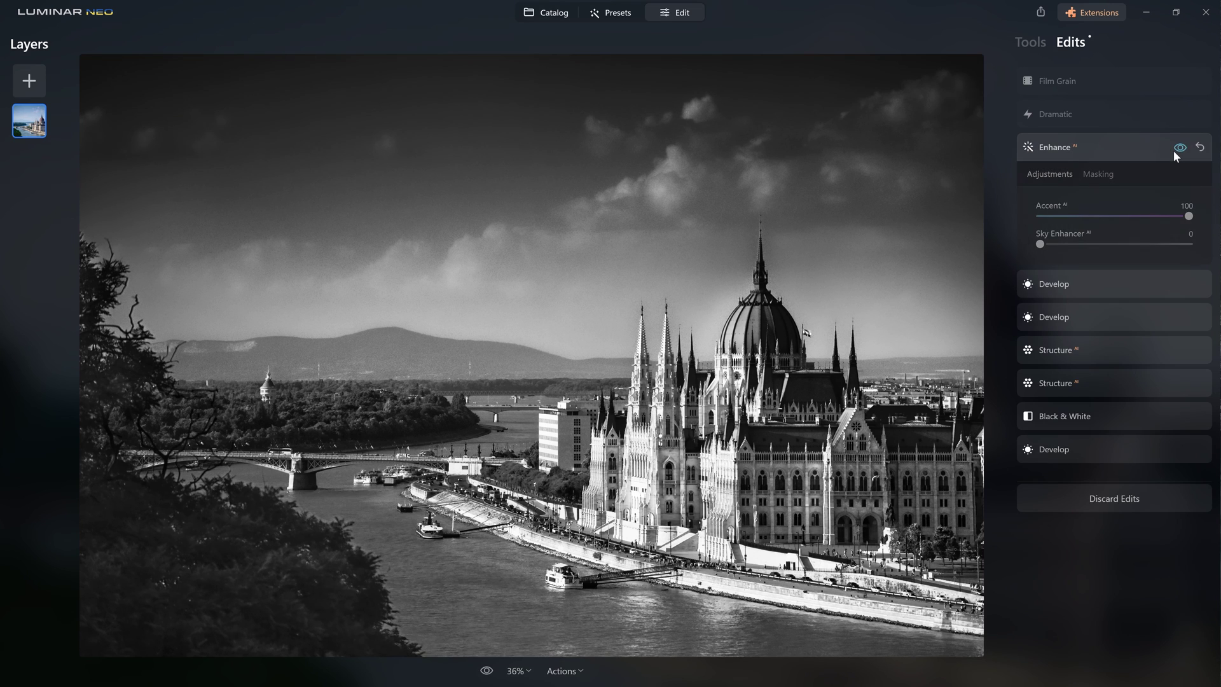
left_click(1173, 150)
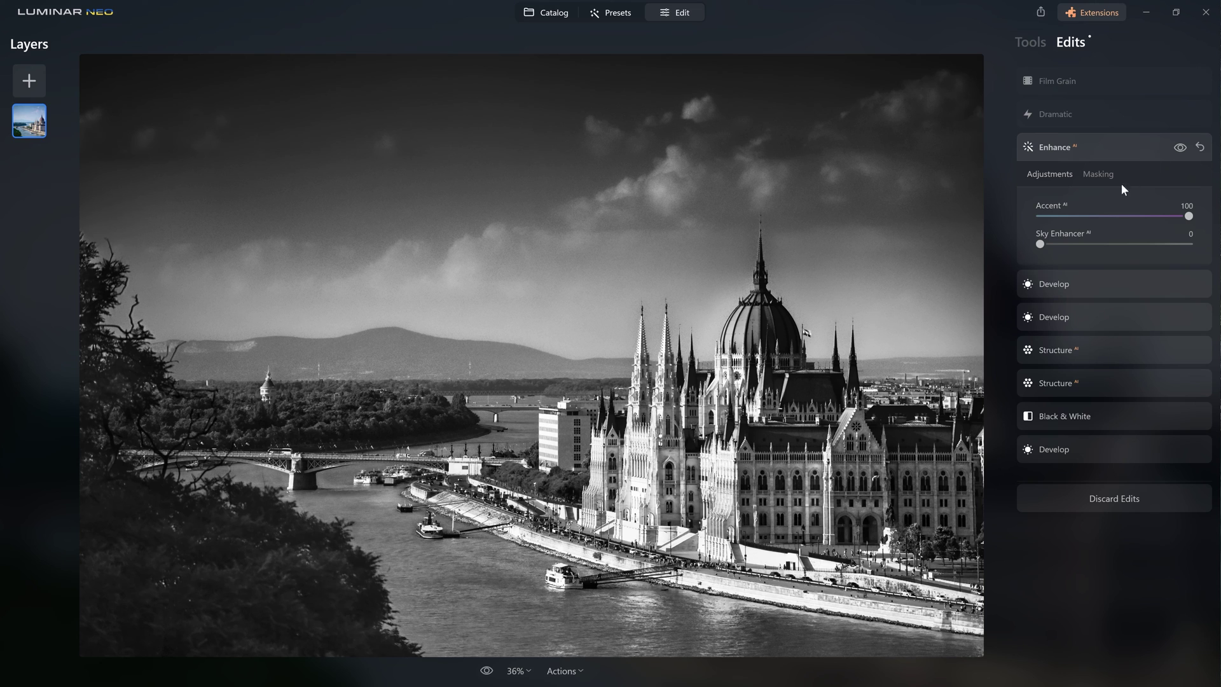
left_click(1179, 147)
left_click(1178, 148)
left_click(1178, 149)
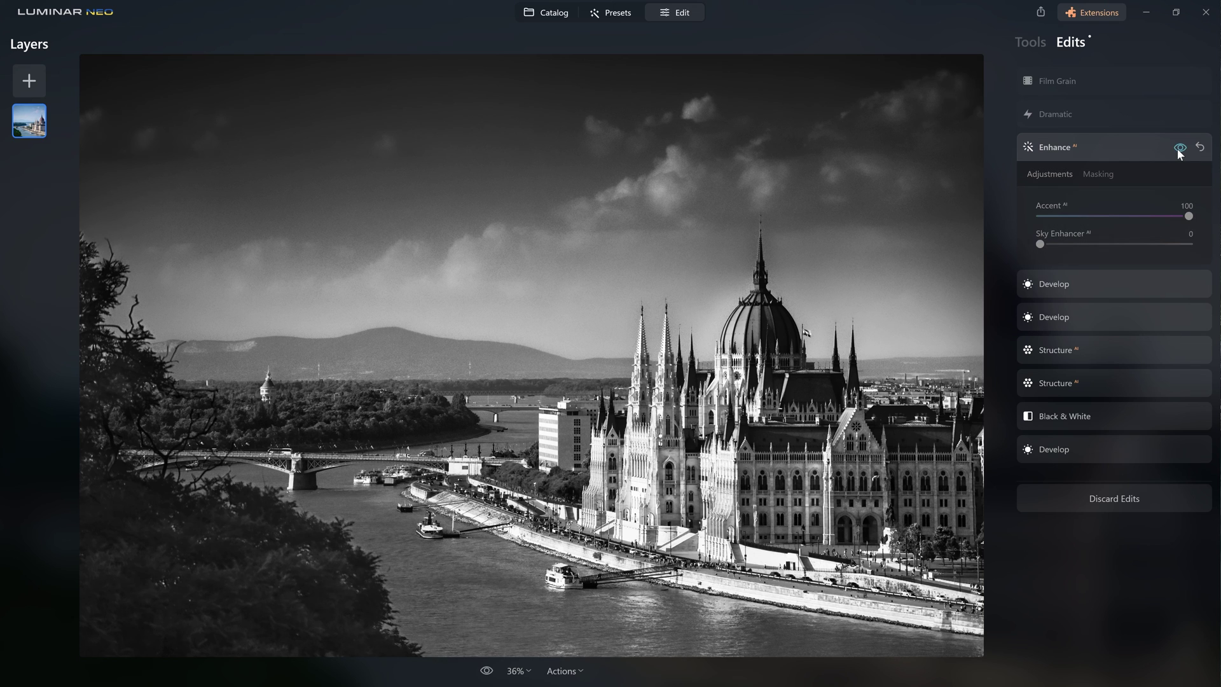
left_click(1177, 148)
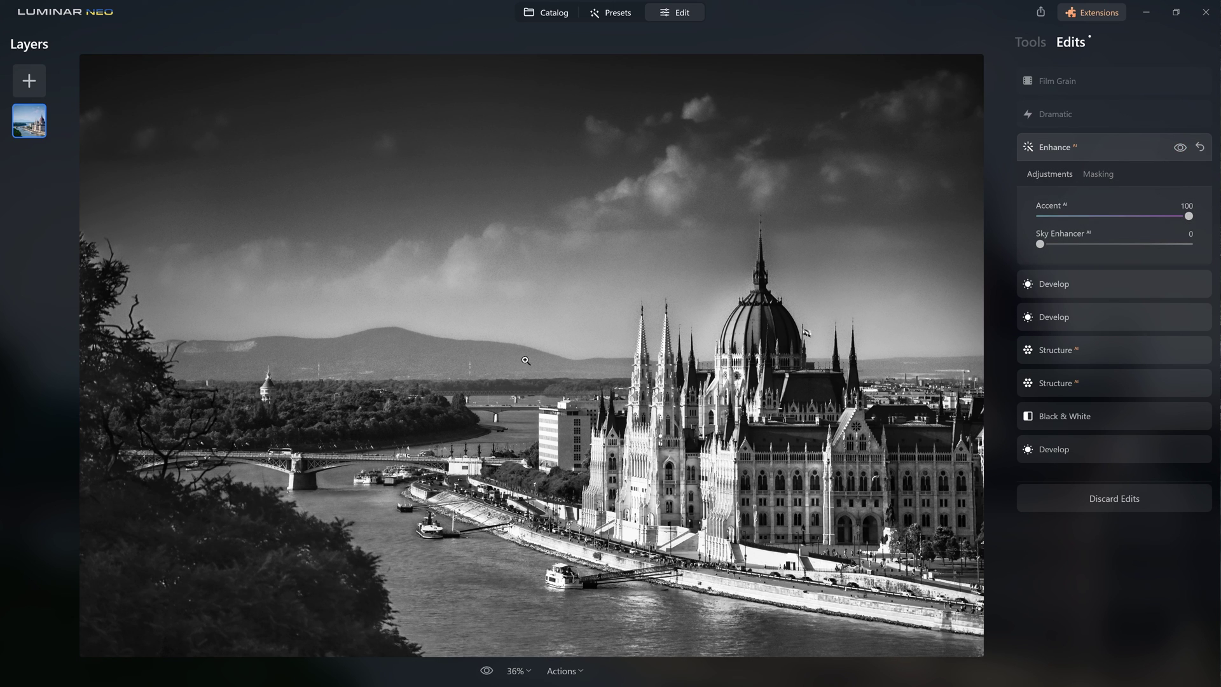
Review the Dramatic edit (Amount 46, Local Contrast 60), comparing it hidden and shown, leaving it on
left_click(1129, 81)
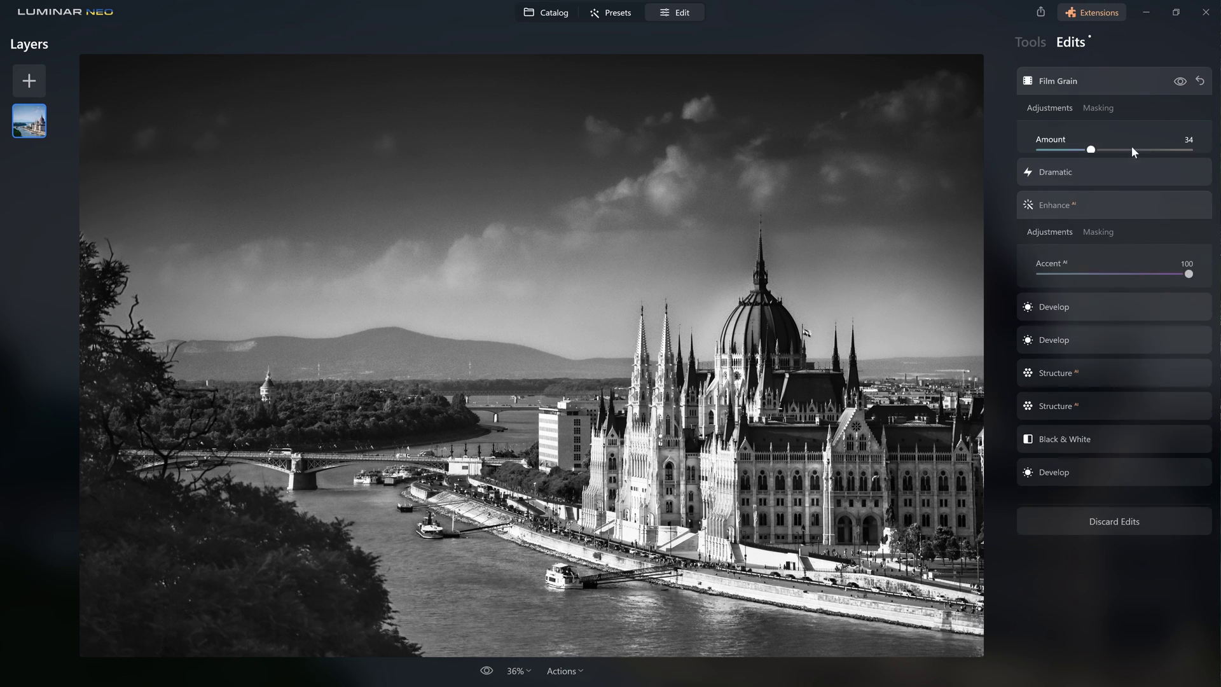
left_click(1117, 201)
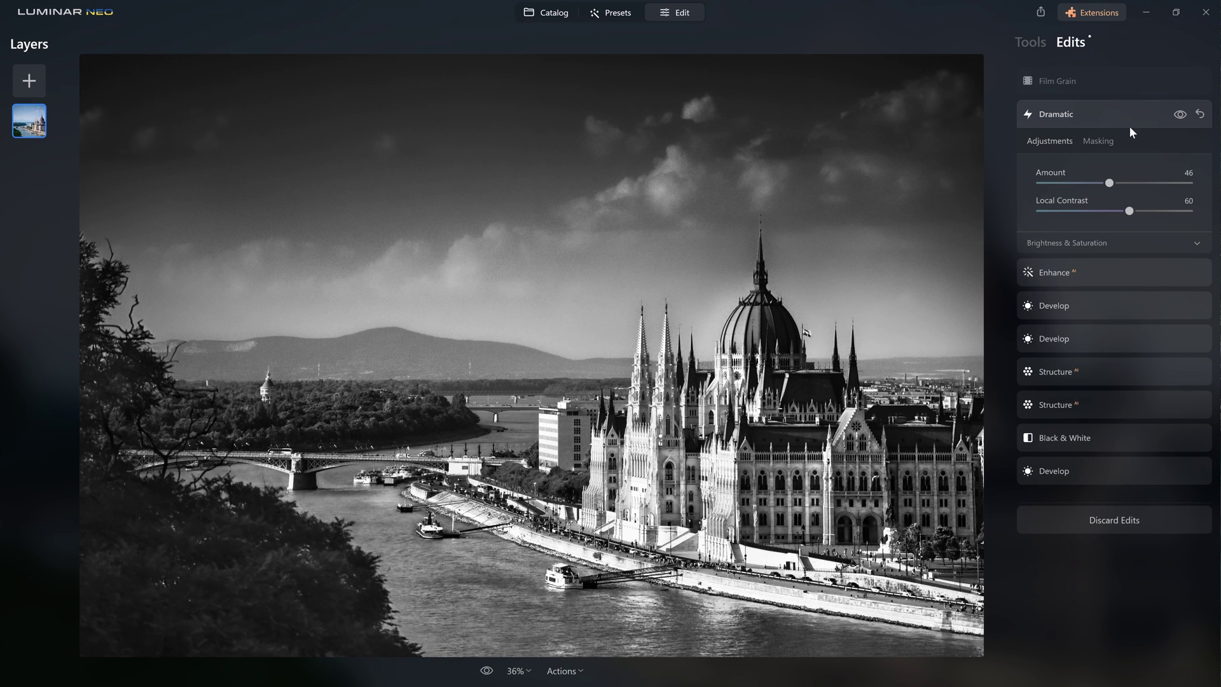
left_click(1177, 119)
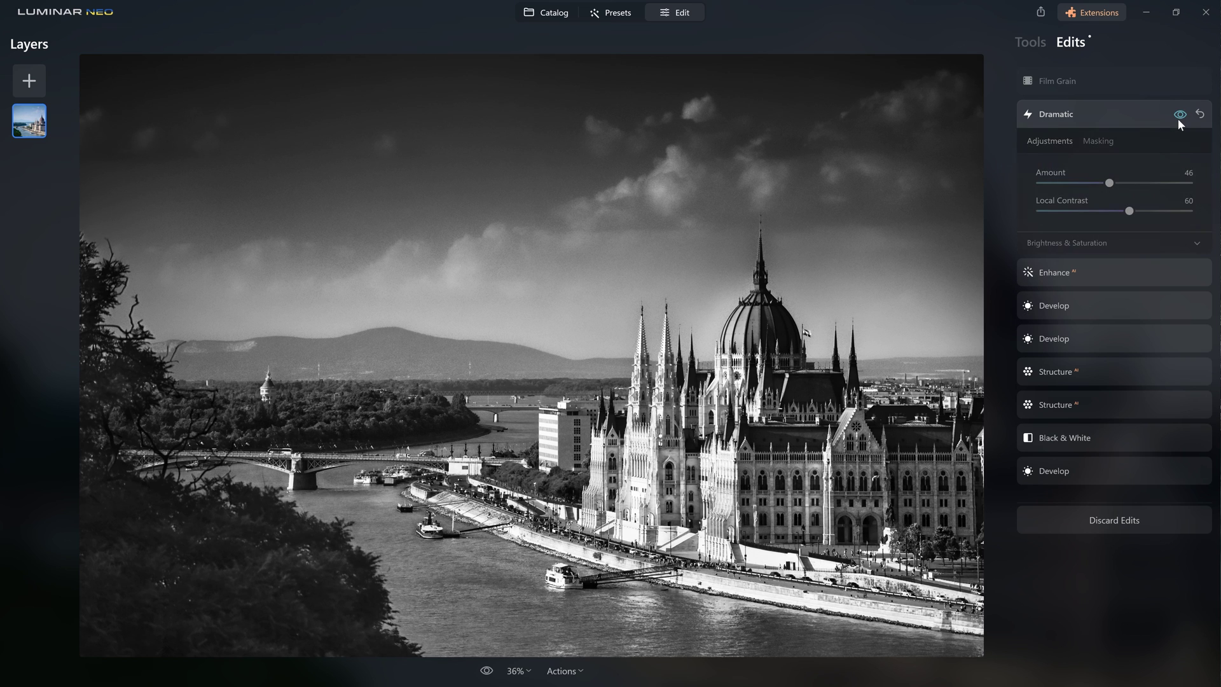
left_click(1178, 118)
left_click(1177, 118)
left_click(1177, 119)
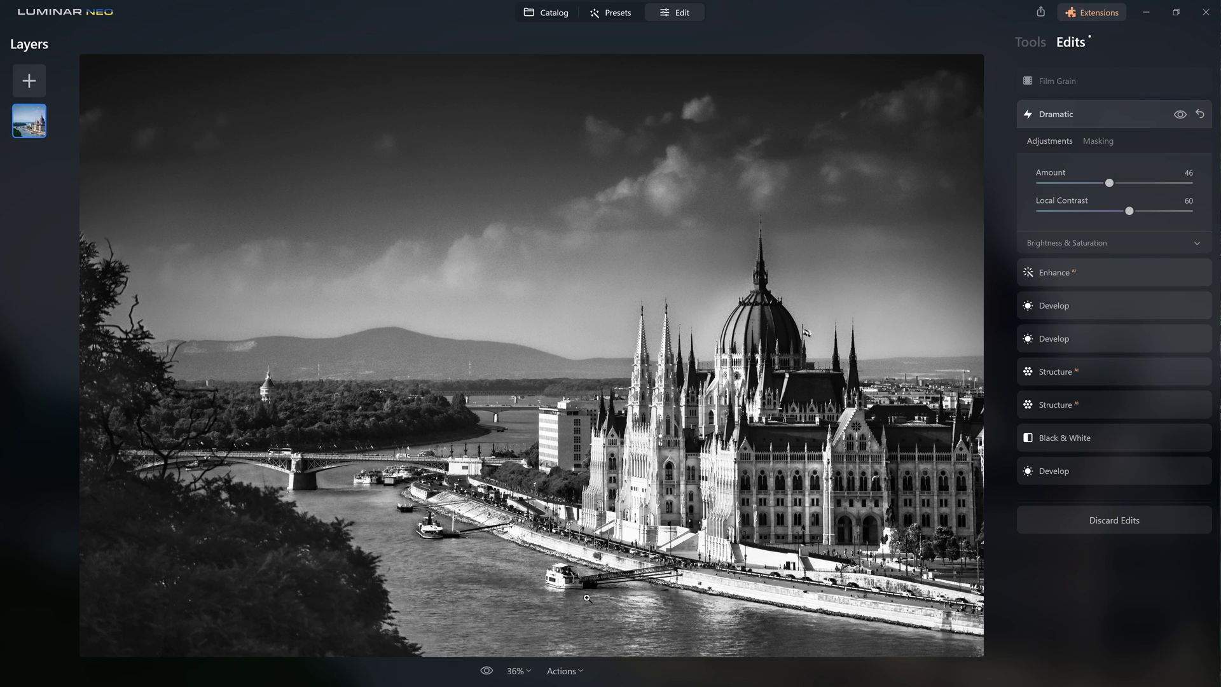
left_click(1180, 115)
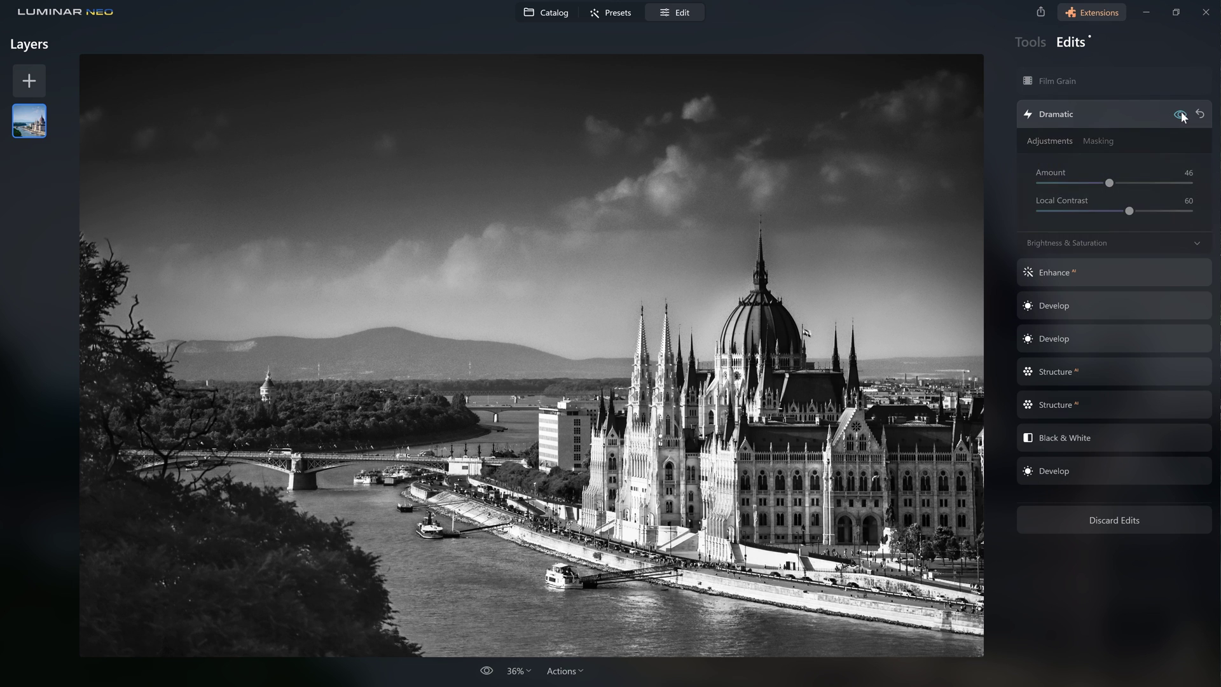
left_click(1180, 115)
left_click(1180, 115)
left_click(1180, 115)
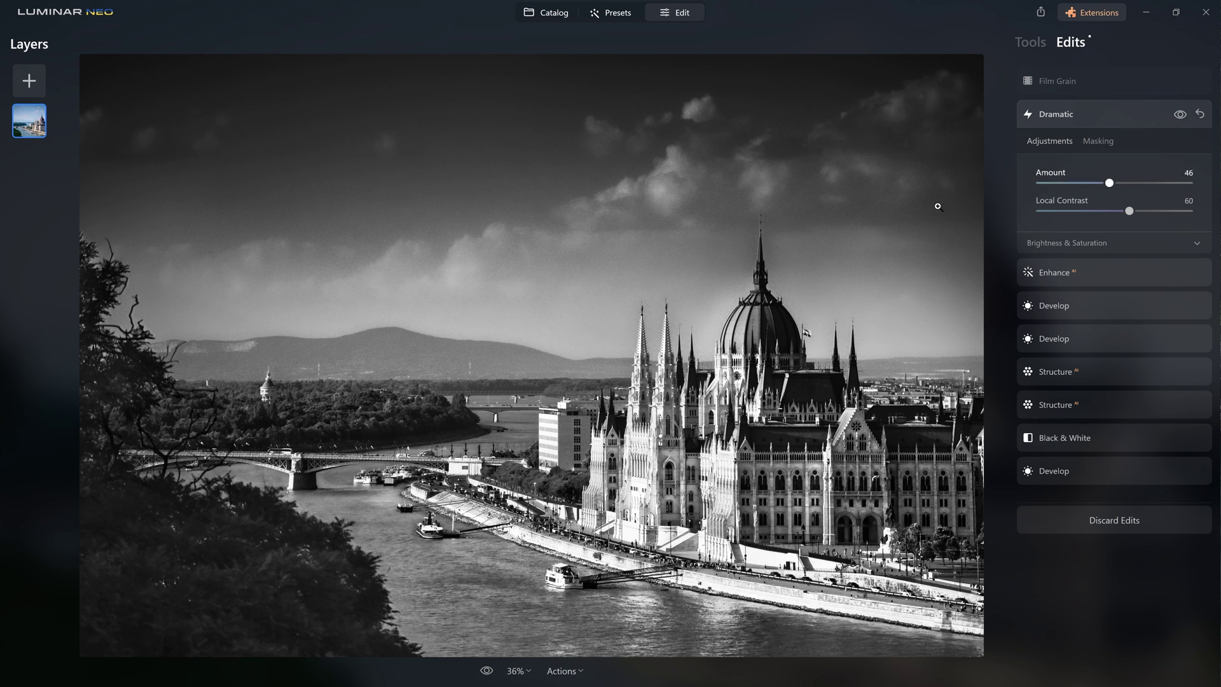
Expand the Film Grain edit to check its Amount of 34
left_click(1111, 81)
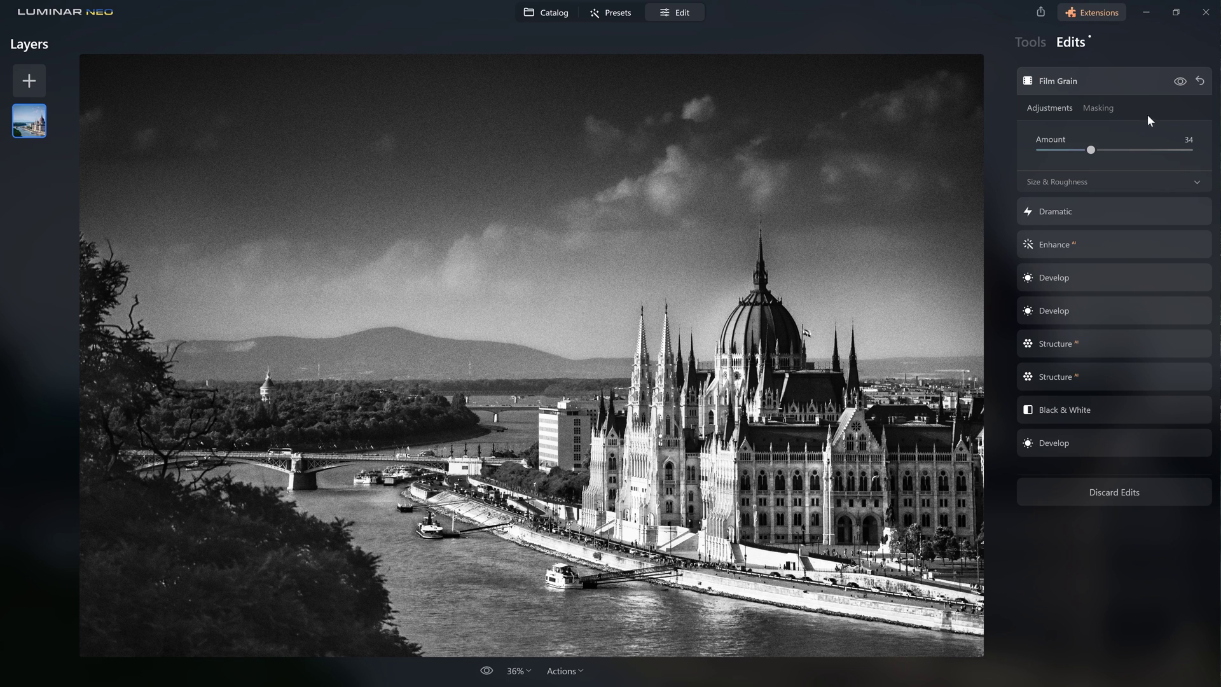